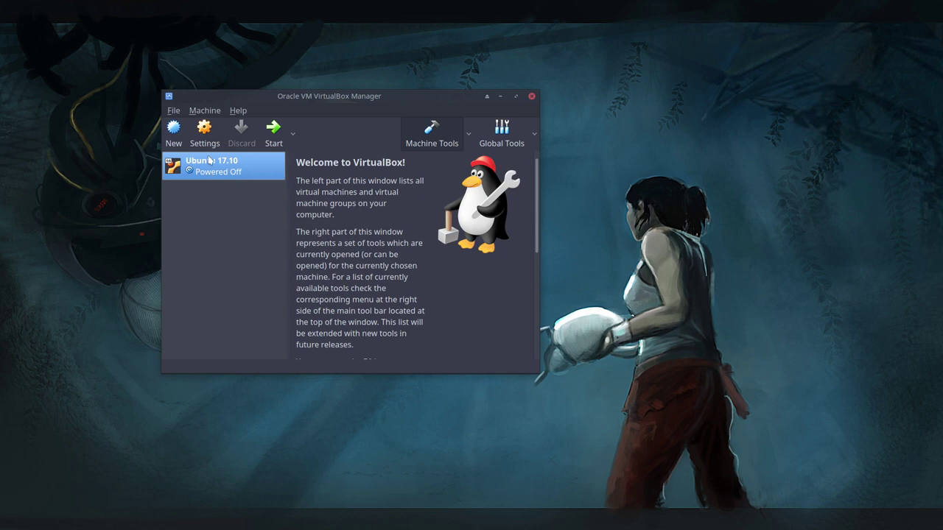
Start the Ubuntu 17.10 VM booting from ubuntu-17.10-desktop-amd64.iso in the Downloads folder
left_click(274, 130)
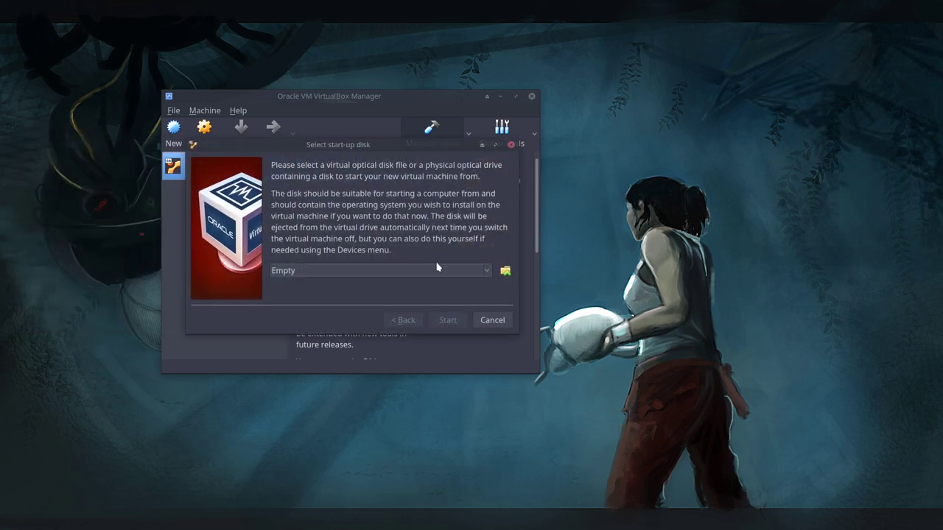
left_click(505, 272)
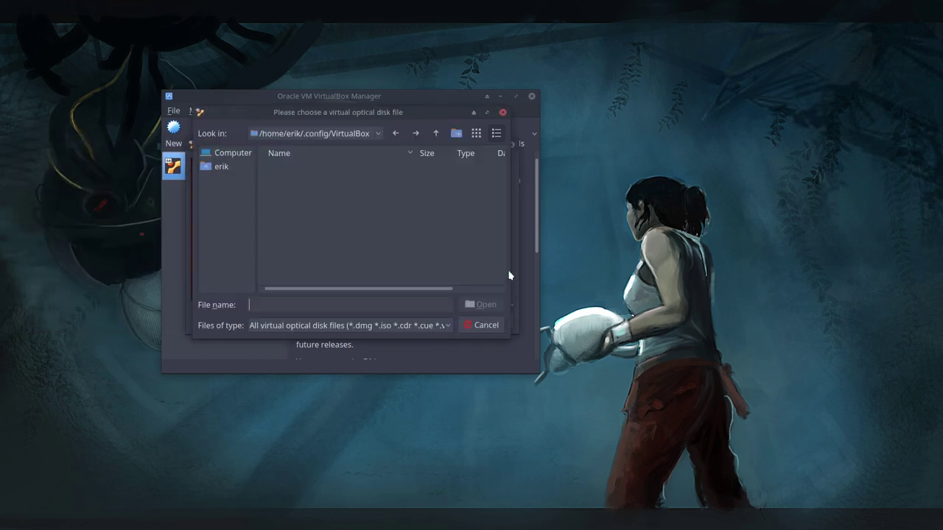
left_click(234, 168)
double_click(291, 221)
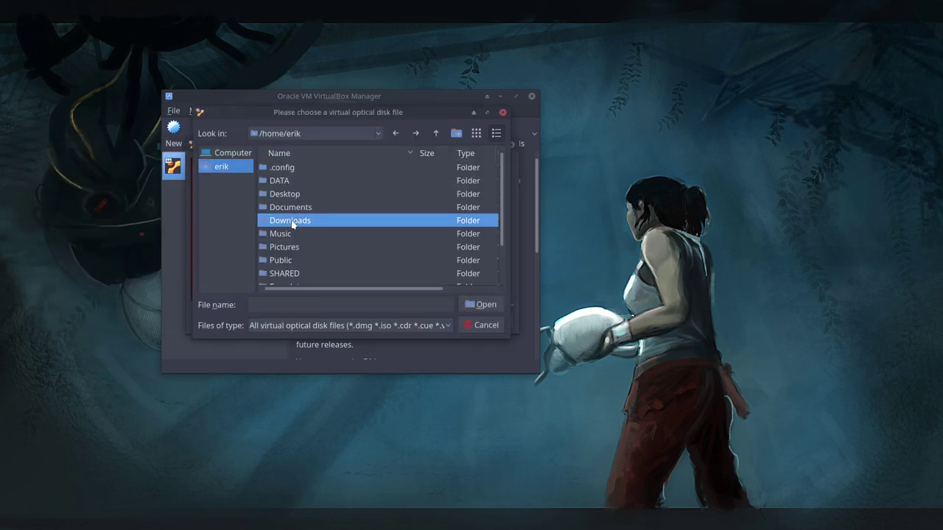
left_click(347, 169)
left_click(484, 313)
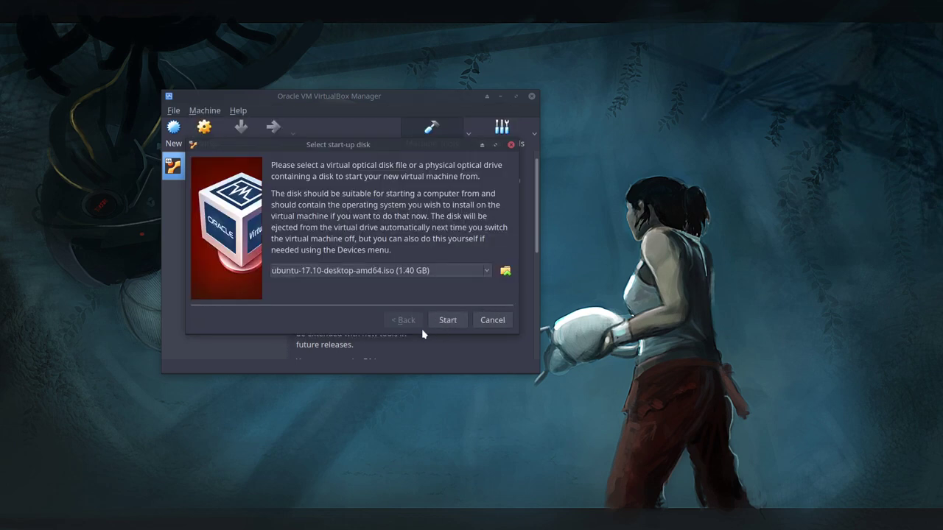
left_click(448, 319)
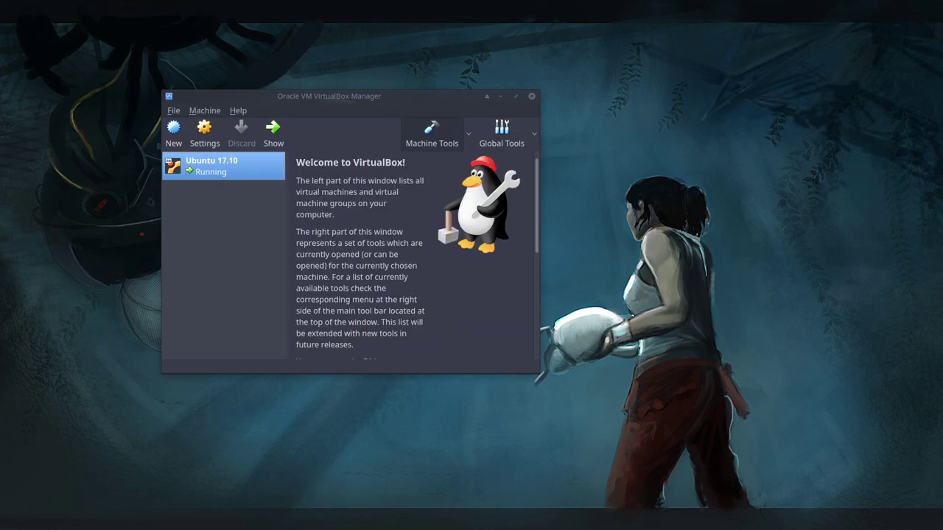
Center and maximize the VM window, dismissing the auto-capture and mouse-integration notices
left_click_drag(127, 110, 447, 147)
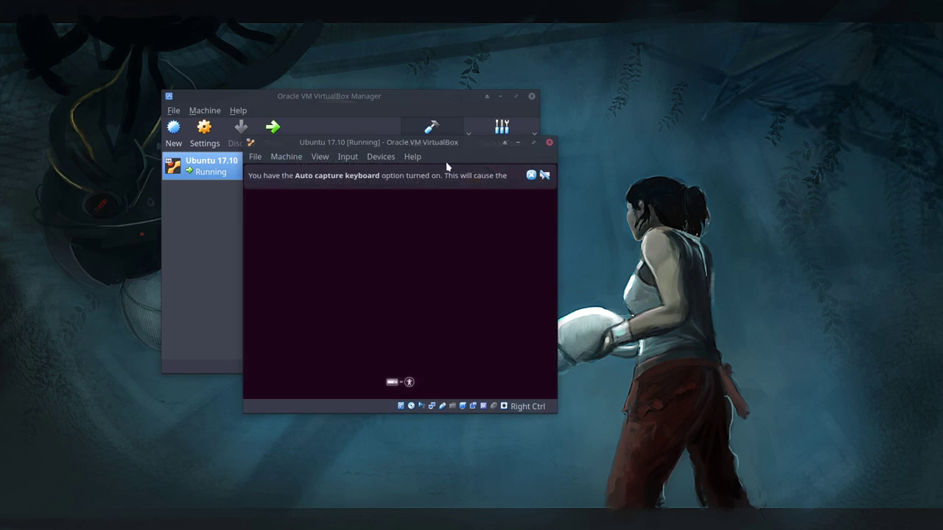
left_click(531, 176)
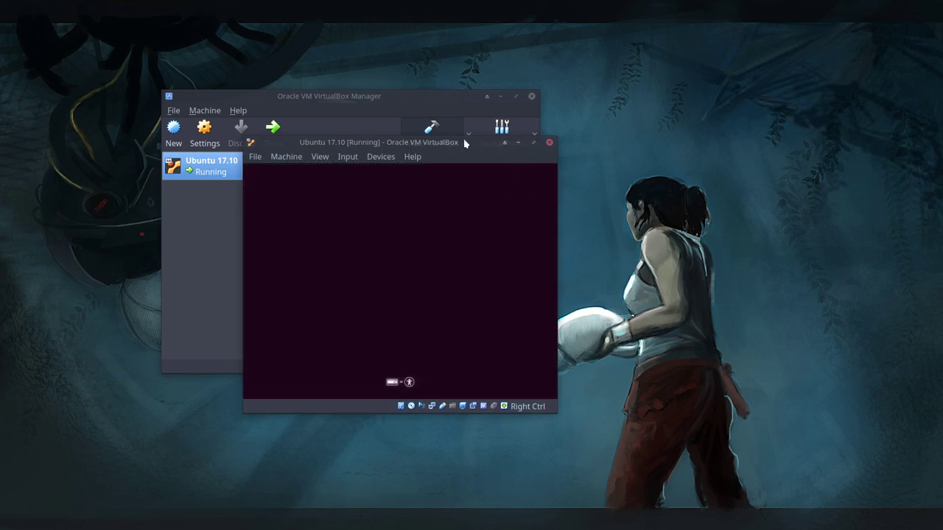
double_click(464, 143)
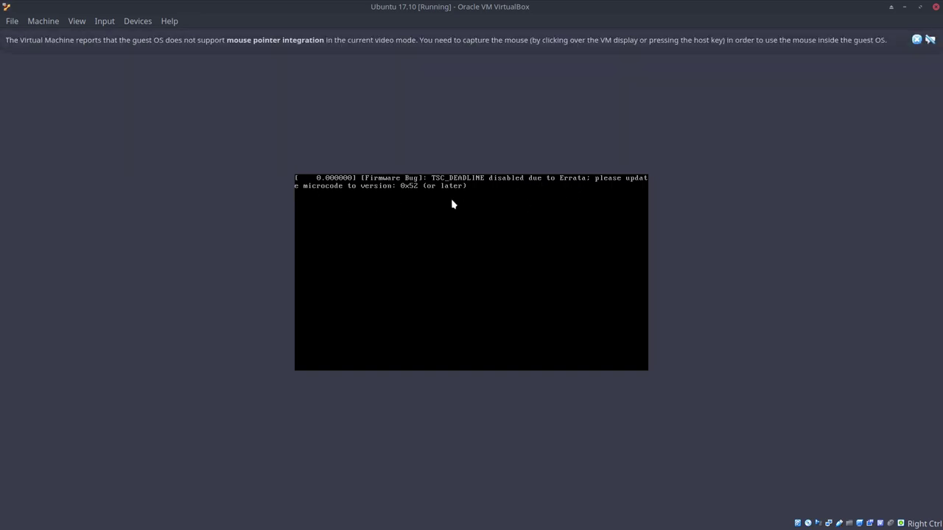
left_click(916, 40)
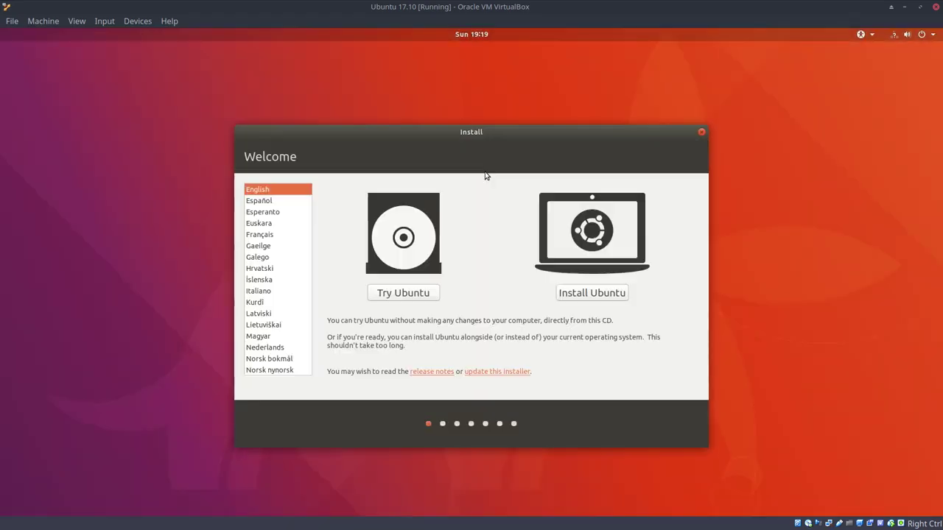
Install Ubuntu with updates and third-party software enabled, choosing Erase disk and install Ubuntu
left_click(586, 296)
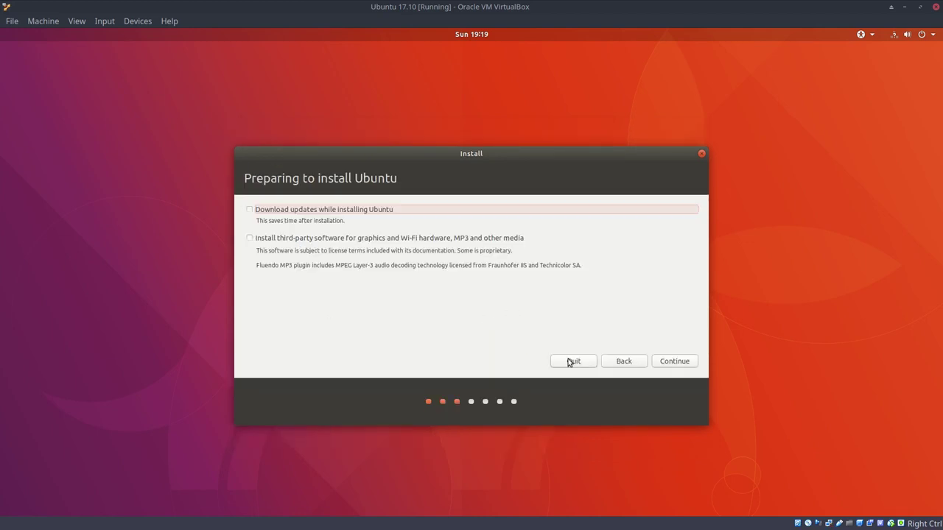
left_click(312, 214)
left_click(484, 241)
left_click(633, 362)
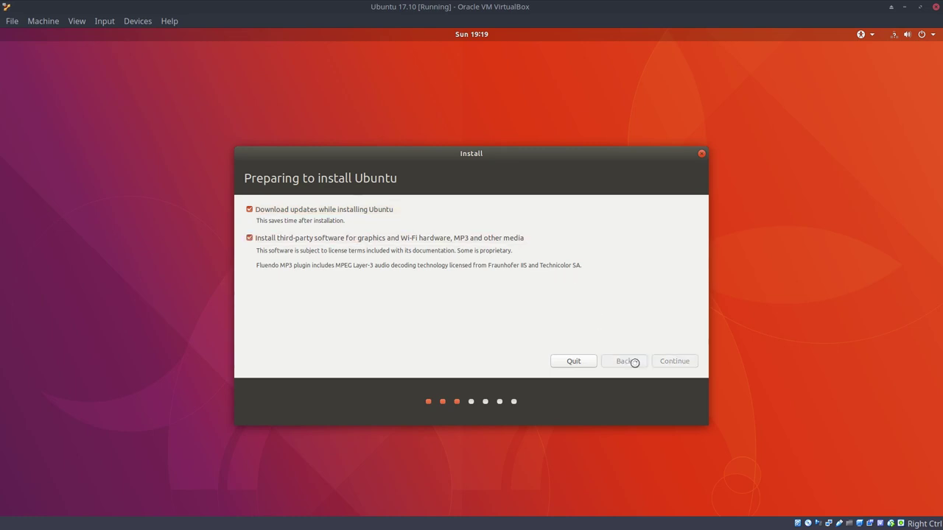
left_click(571, 296)
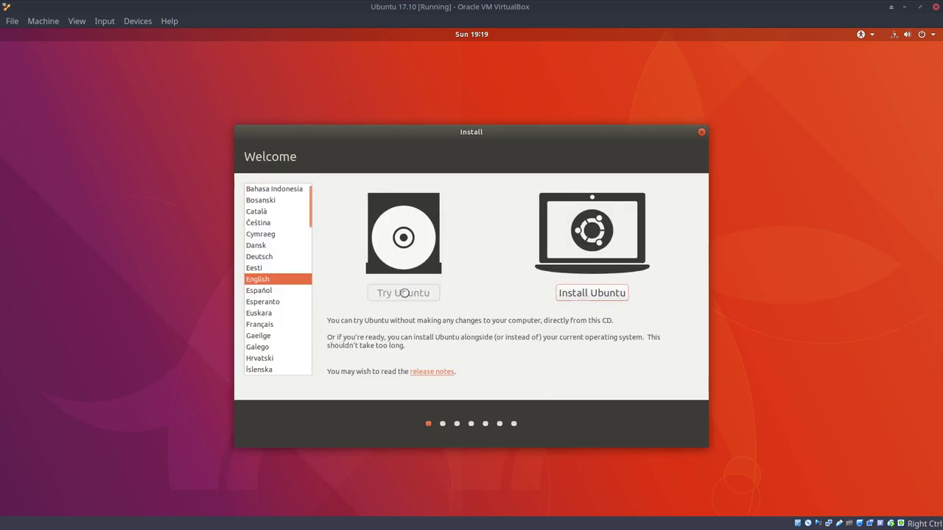
left_click(323, 210)
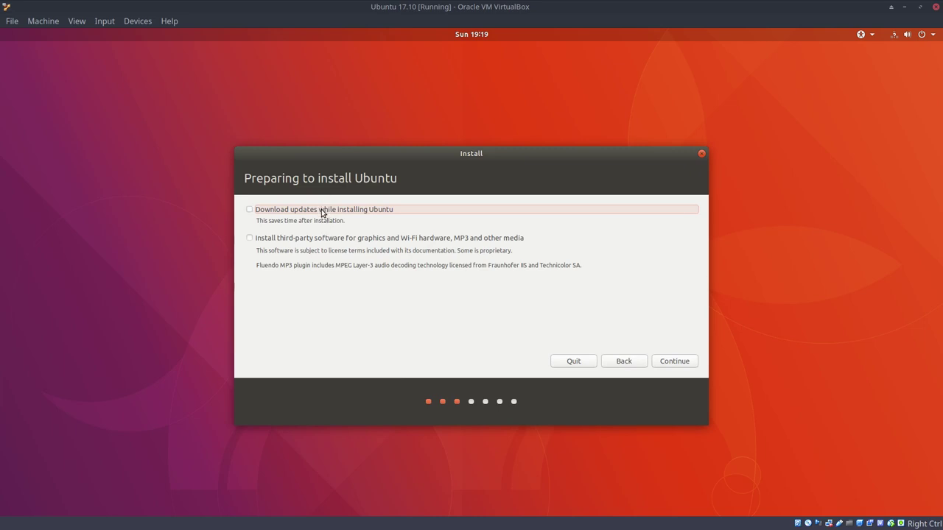
left_click(413, 238)
left_click(670, 361)
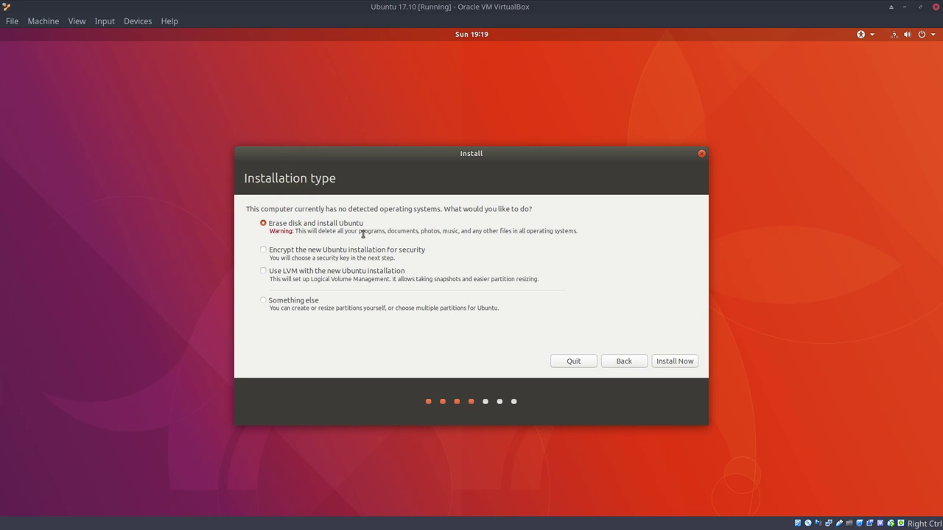
left_click(665, 361)
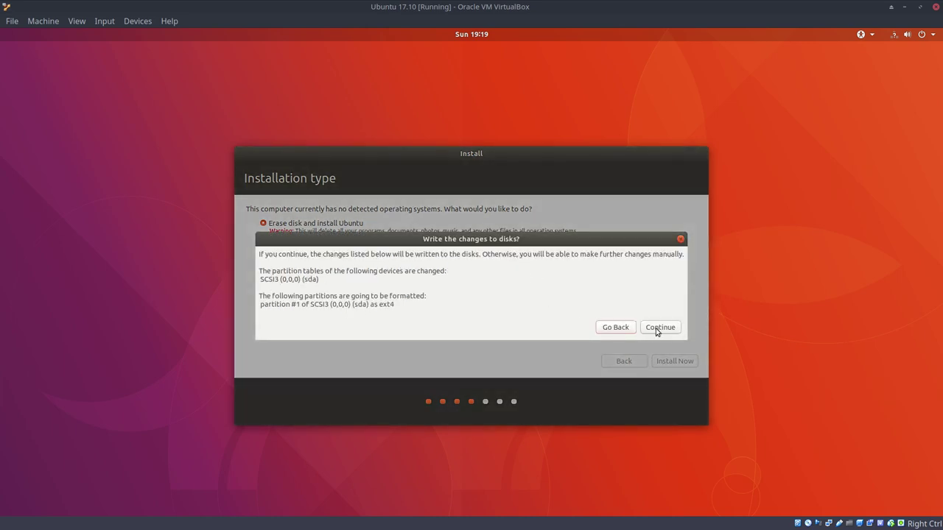
Confirm the disk changes, accept the Brussels time zone and choose the Belgian keyboard layout
left_click(657, 327)
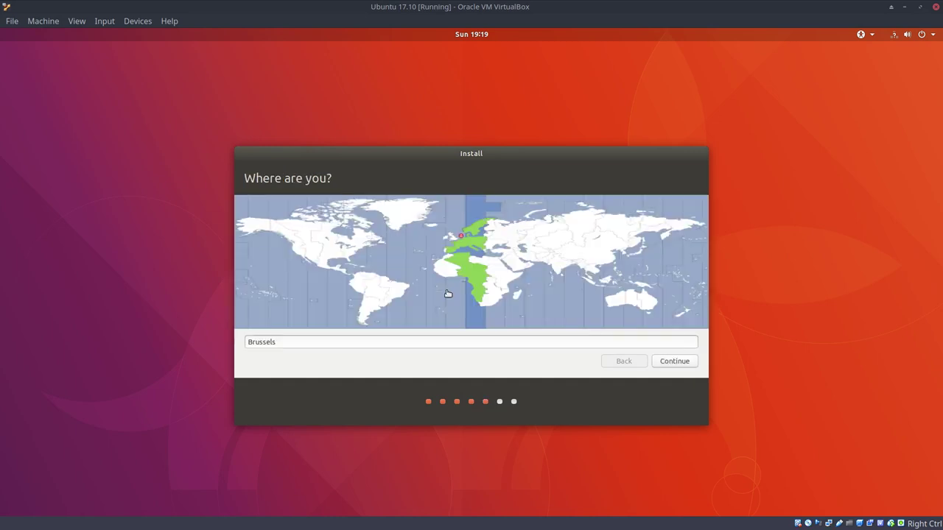
left_click(665, 366)
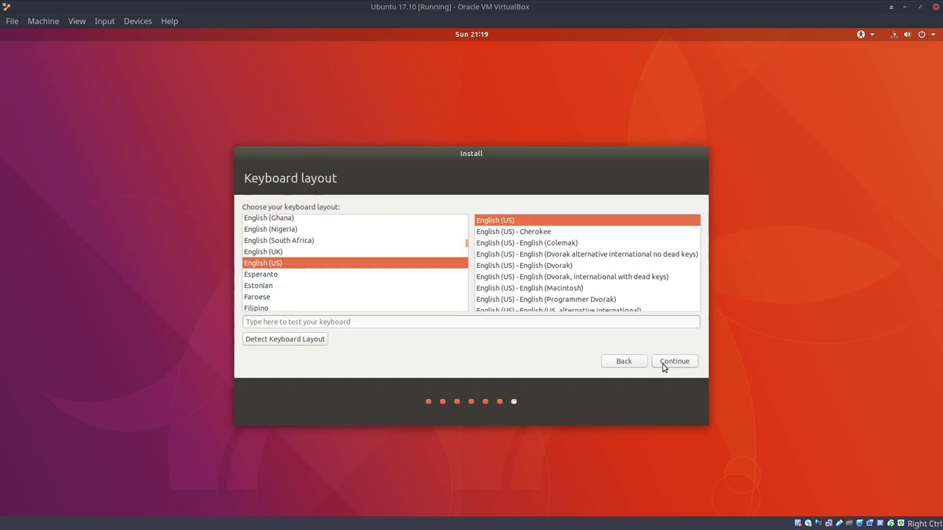
scroll(375, 276, "up", 3)
scroll(376, 278, "down", 1)
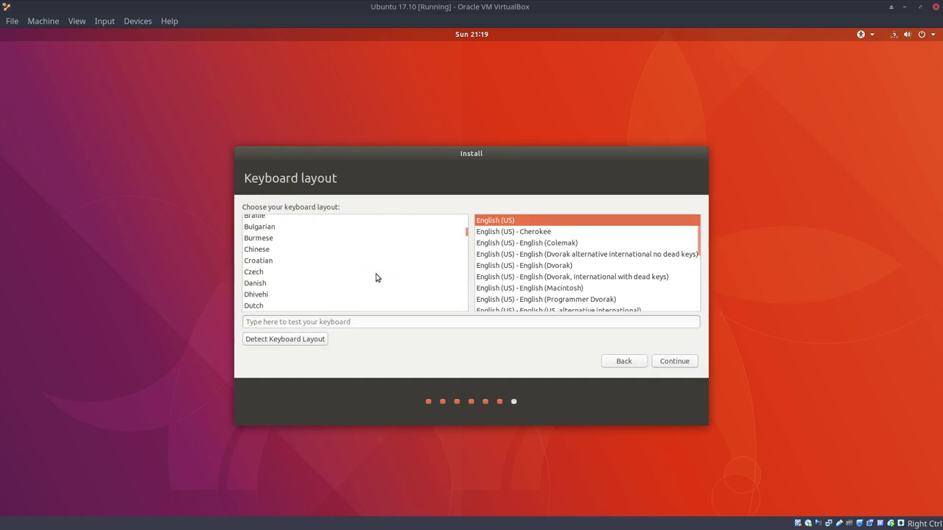
scroll(375, 278, "up", 2)
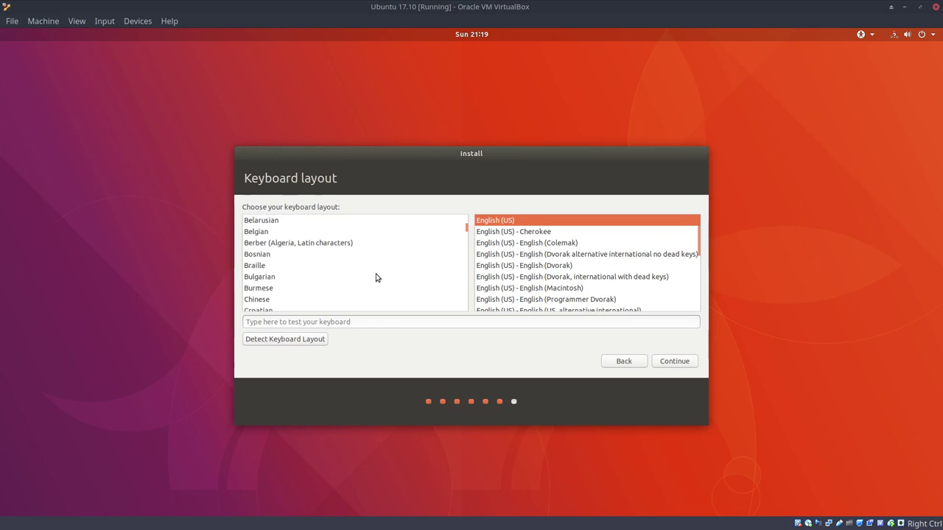
left_click(261, 234)
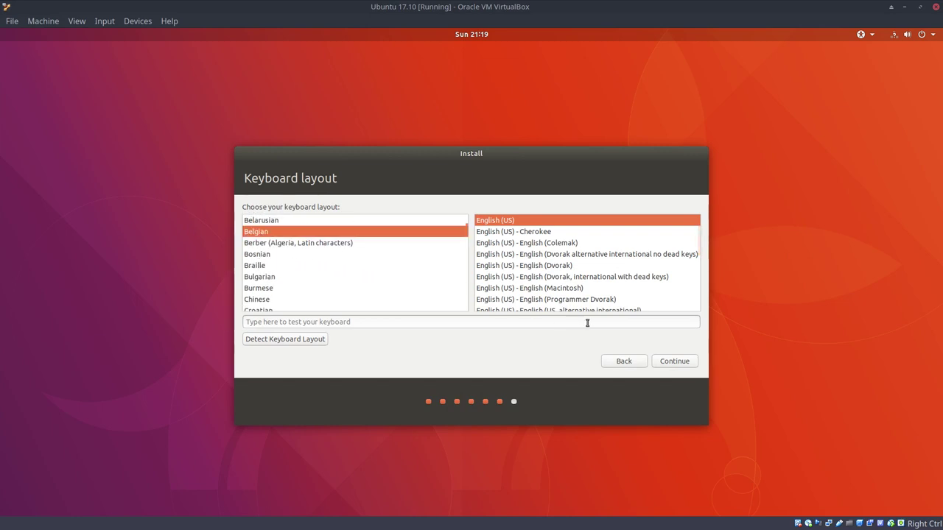
left_click(676, 362)
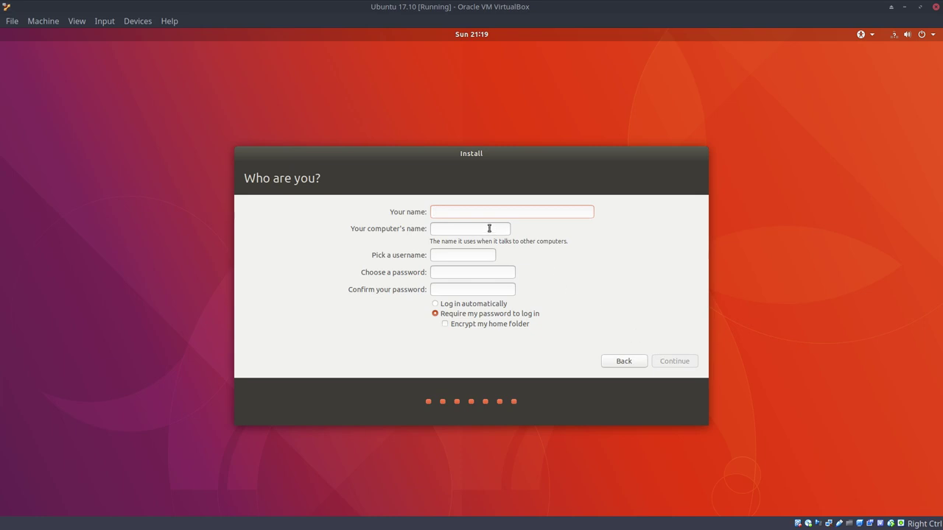
Fill in the user account name and password, set to log in automatically, and continue
key("Tab")
key("Tab")
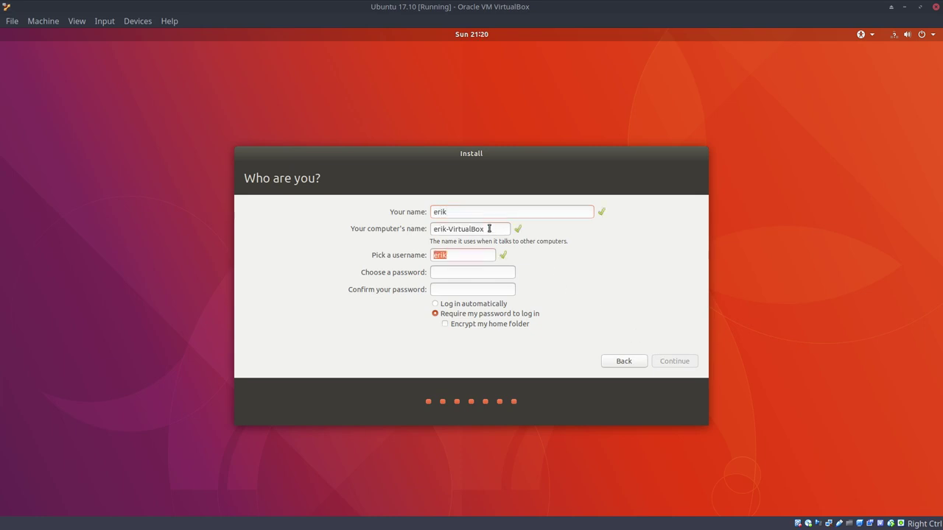
key("Tab")
left_click(477, 305)
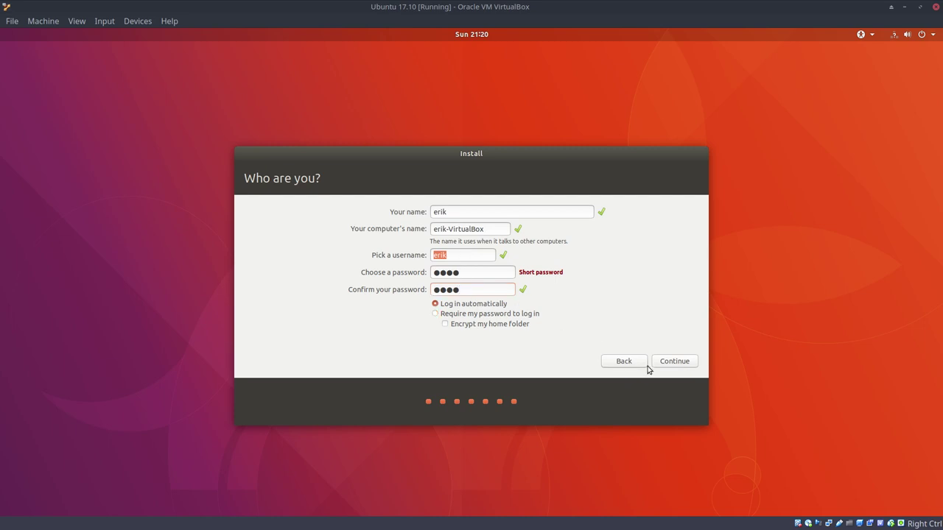
left_click(663, 361)
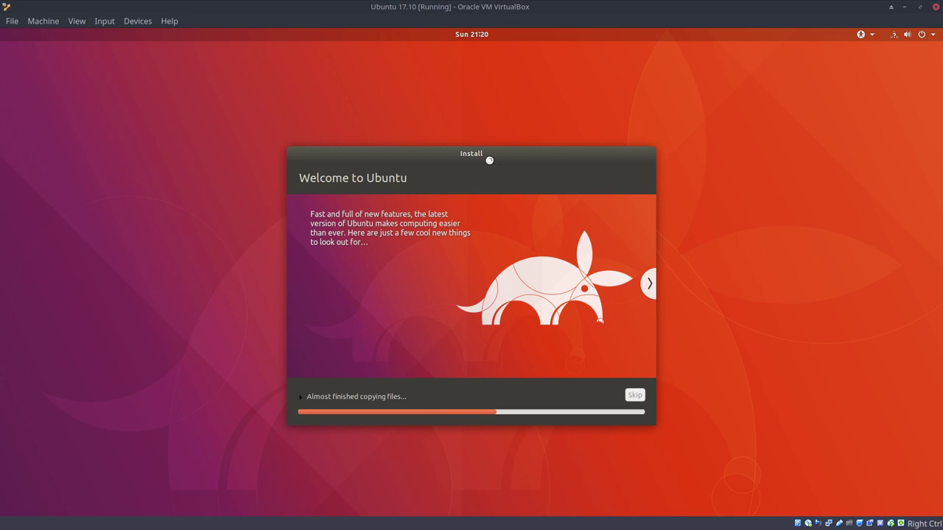
left_click_drag(489, 159, 559, 147)
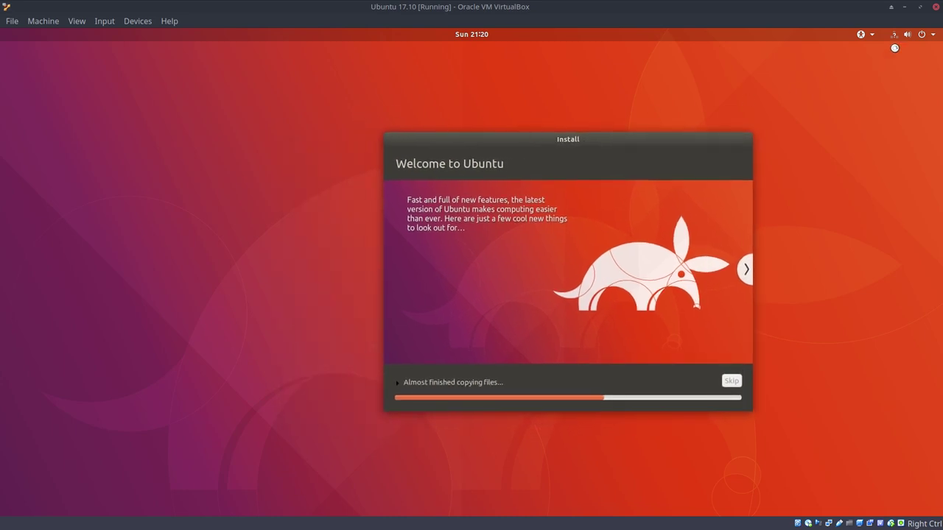
left_click(874, 37)
left_click(776, 50)
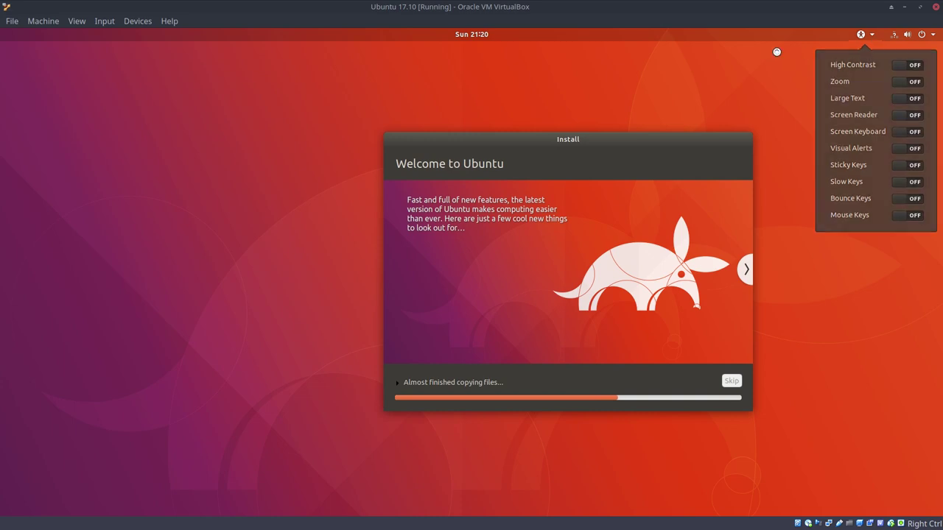
left_click(896, 37)
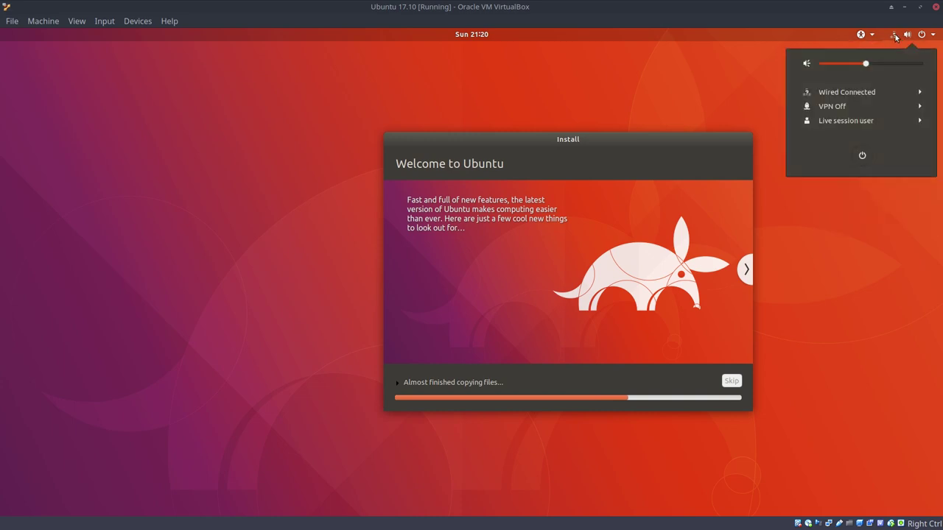
left_click(875, 223)
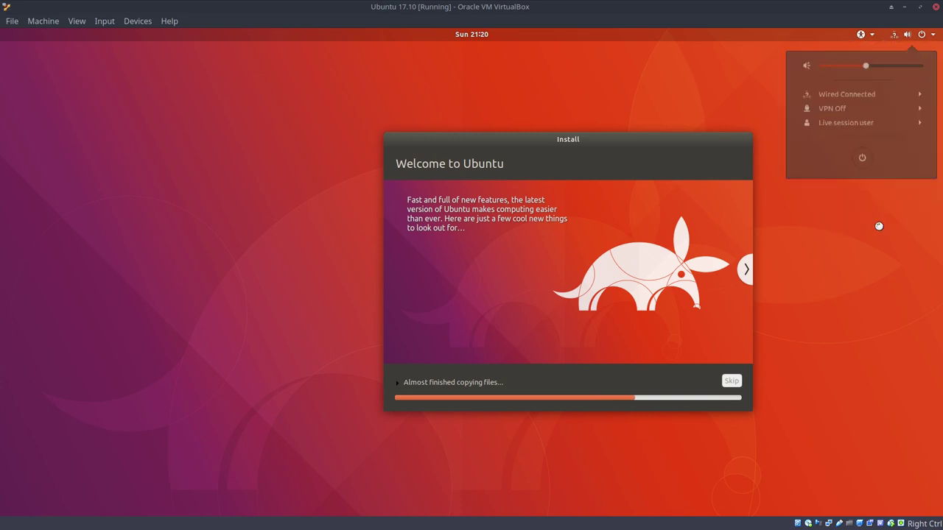
left_click(932, 36)
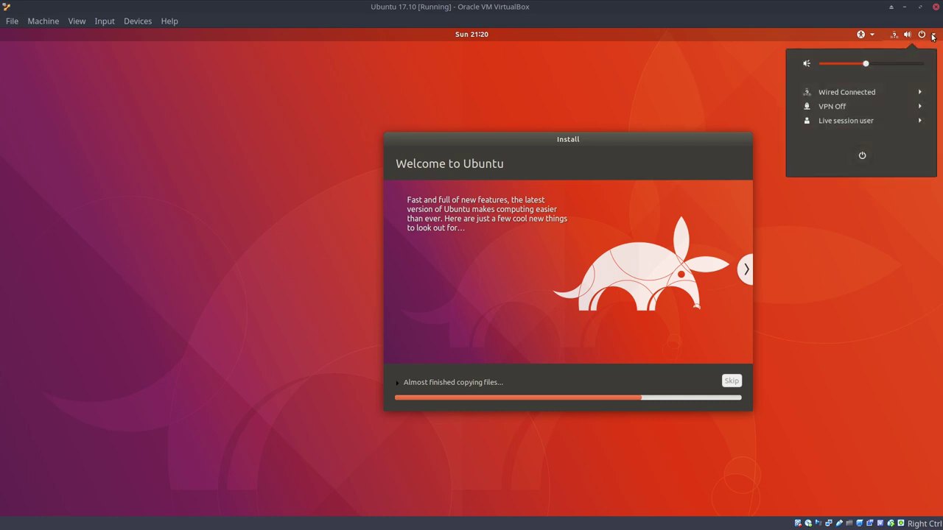
left_click(926, 123)
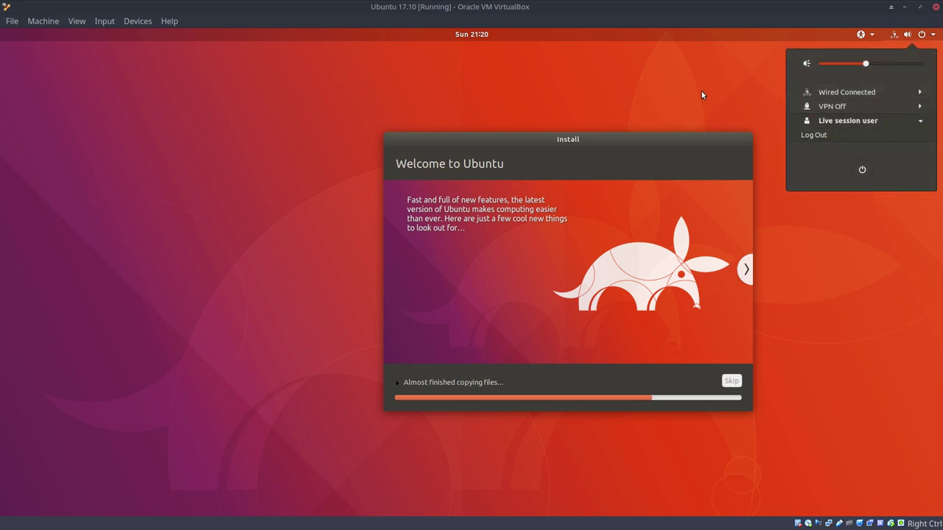
left_click(593, 140)
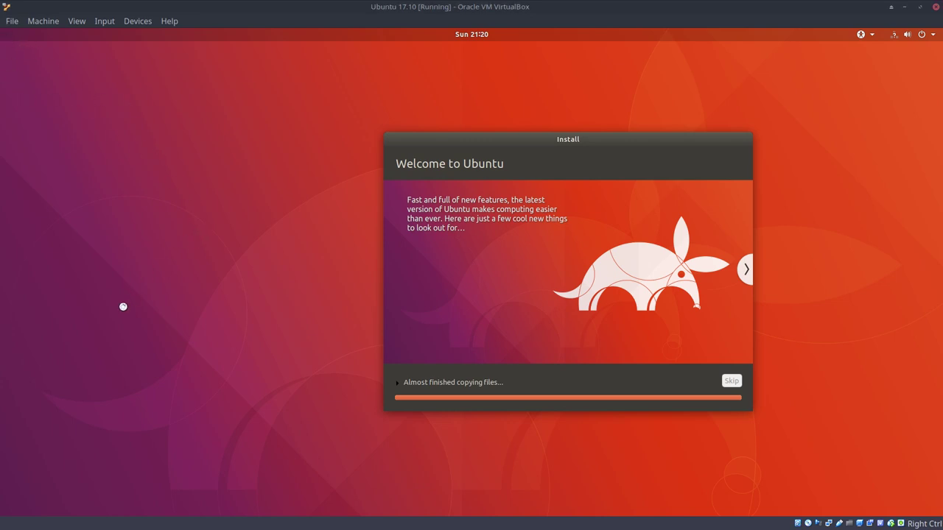
Resize the guest screen to 1920x1080 and switch to full-screen, suppressing the notice permanently
left_click(77, 21)
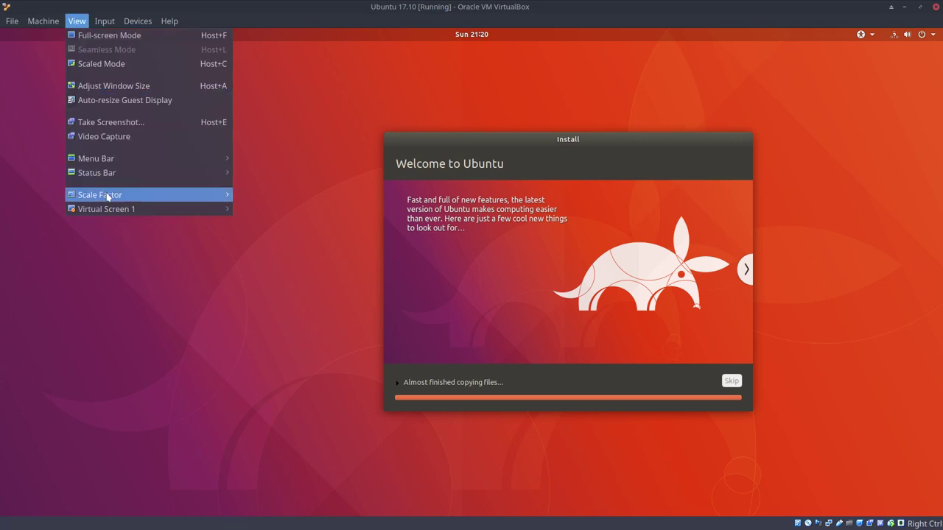
mouse_move(111, 209)
left_click(263, 409)
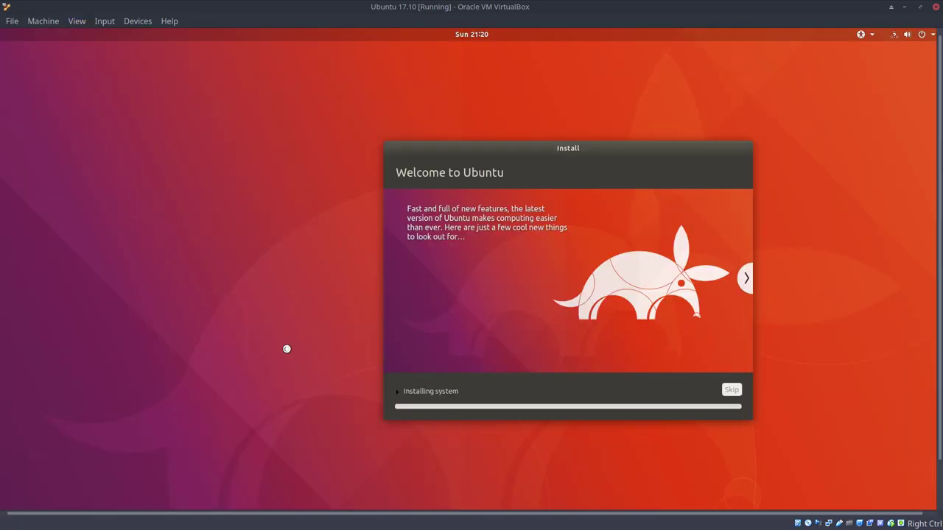
key("ctrl+f")
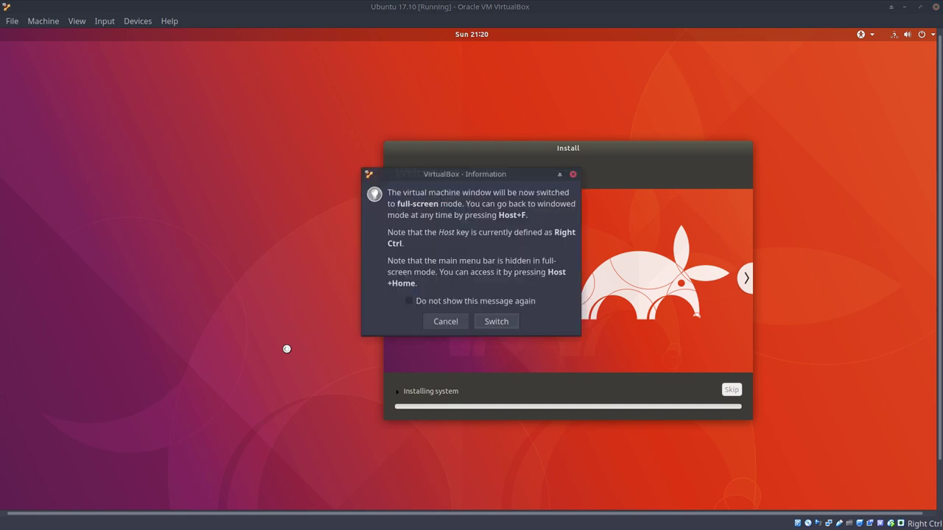
left_click(409, 300)
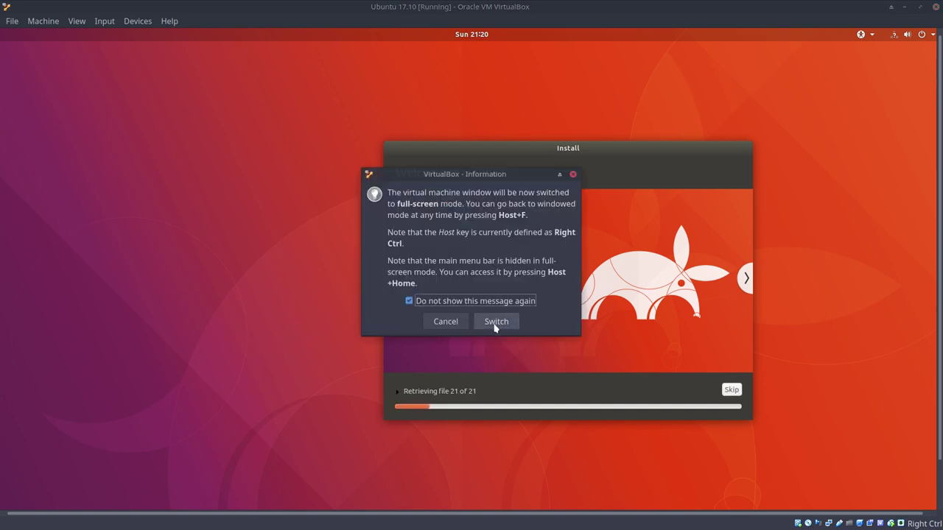
left_click(496, 322)
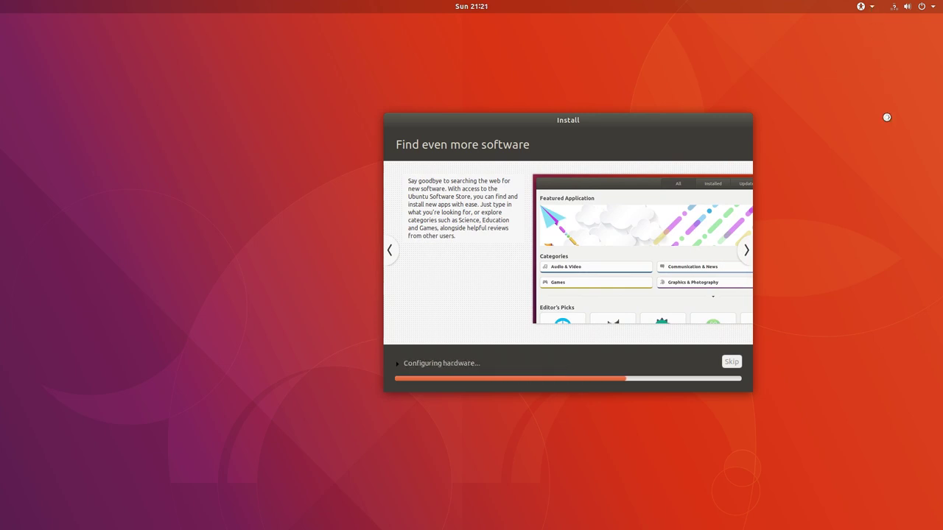
Inspect the guest's system status menu, expanding the wired connection and live user options
left_click(932, 7)
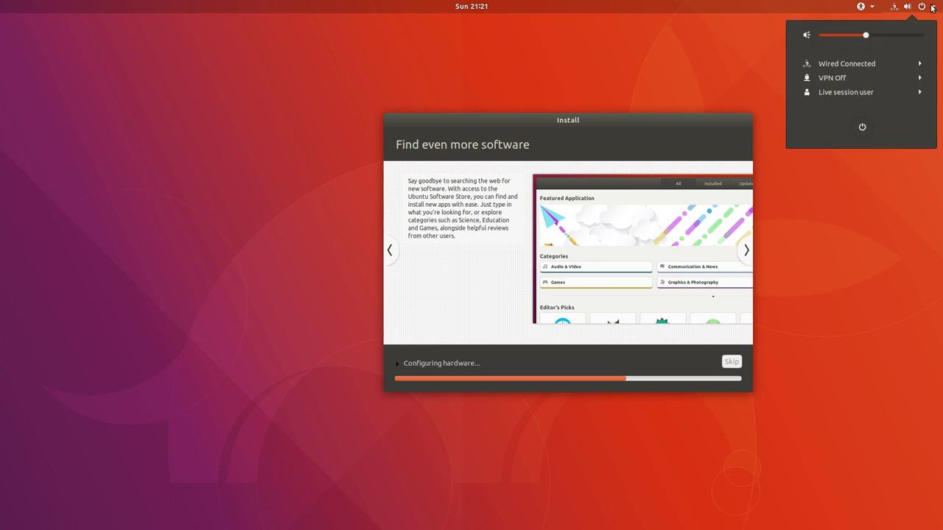
left_click(919, 64)
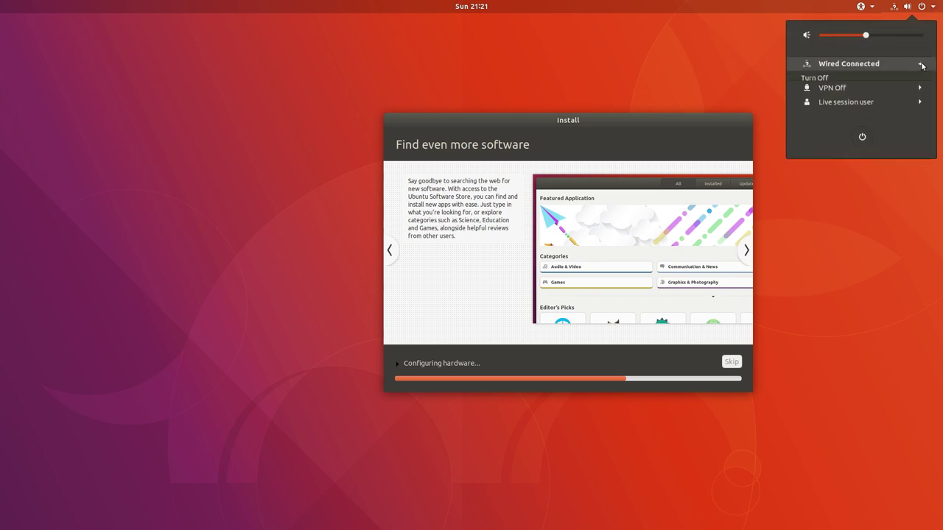
left_click(918, 106)
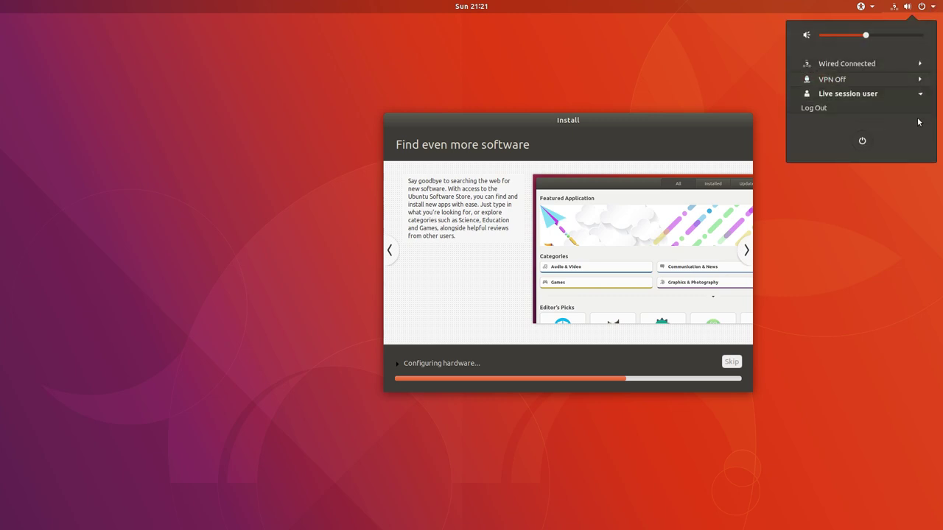
left_click(905, 10)
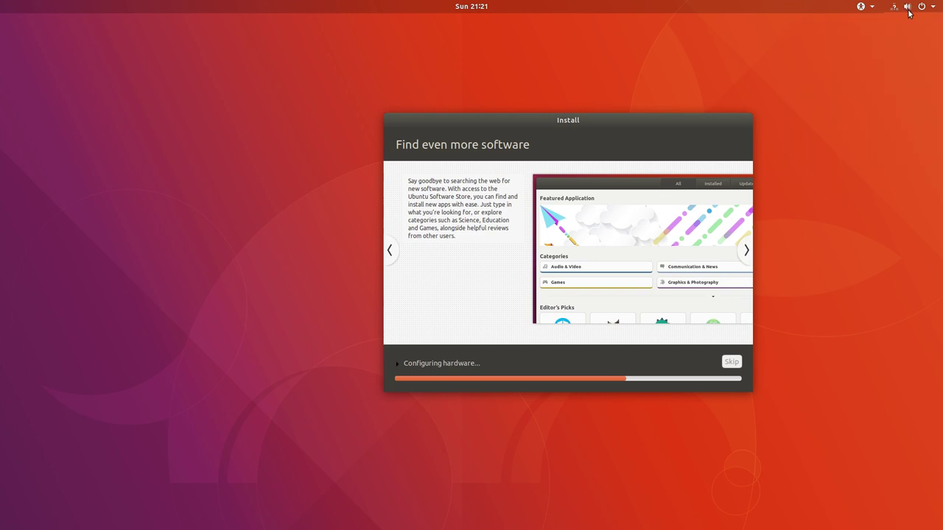
left_click(904, 9)
left_click(904, 9)
Check the guest's system and accessibility menus, then restart once installation completes
left_click(893, 9)
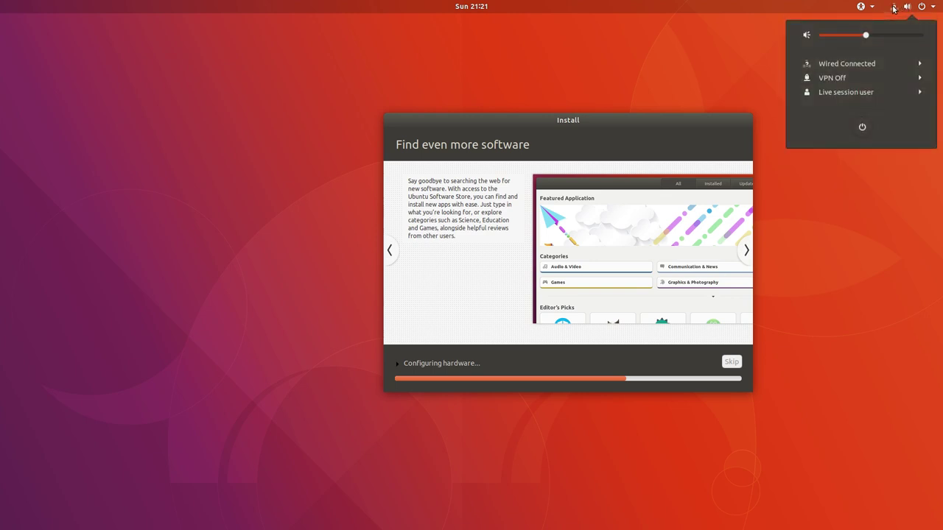
left_click(893, 8)
left_click(873, 8)
left_click(787, 24)
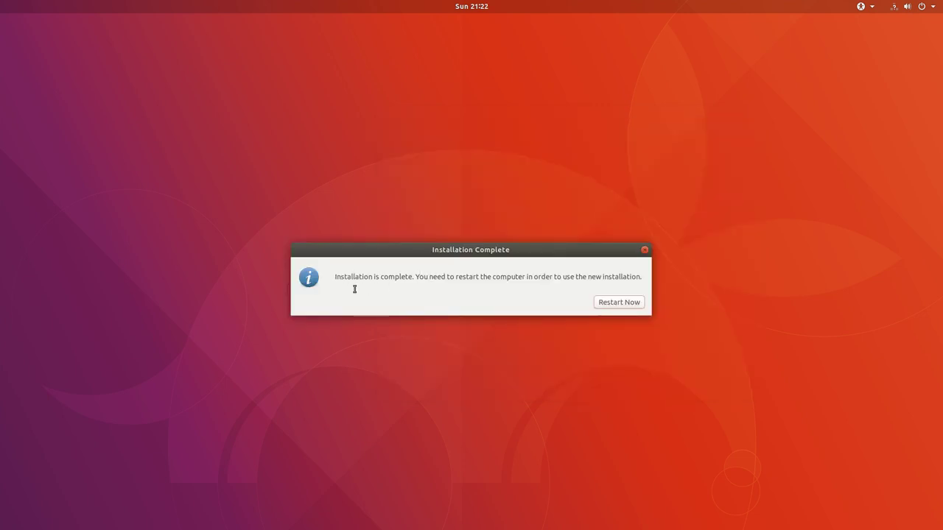
left_click(612, 306)
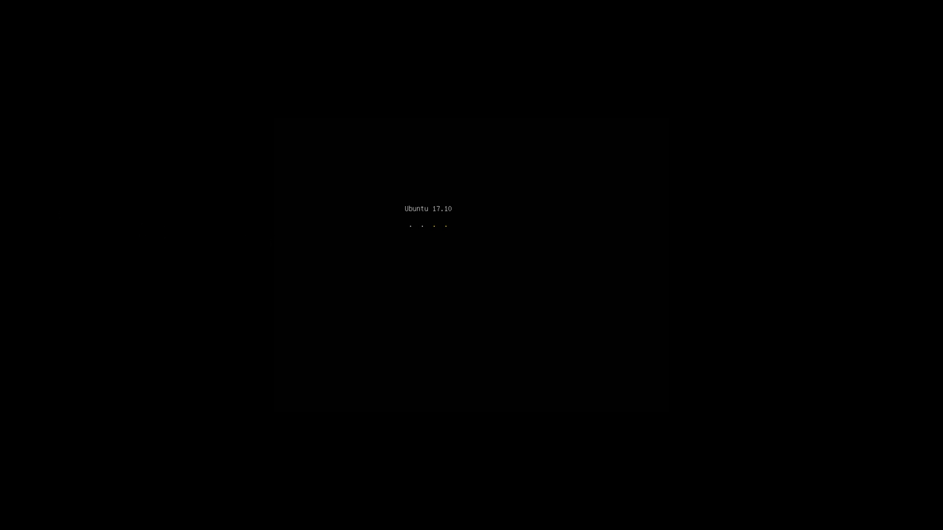
Leave full-screen mode with Host+F so the rebooting guest shows in a window
key("Control_R+f")
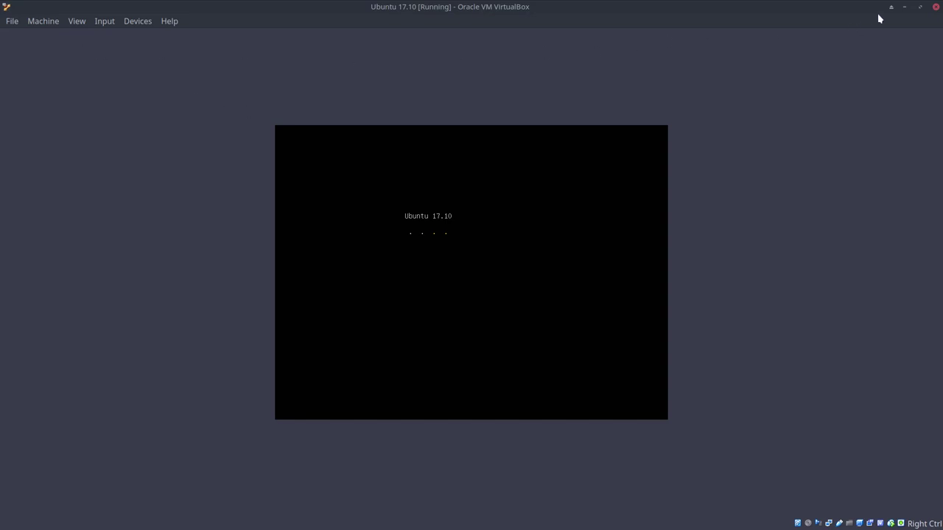
Power off the Ubuntu 17.10 virtual machine
left_click(936, 6)
left_click(471, 270)
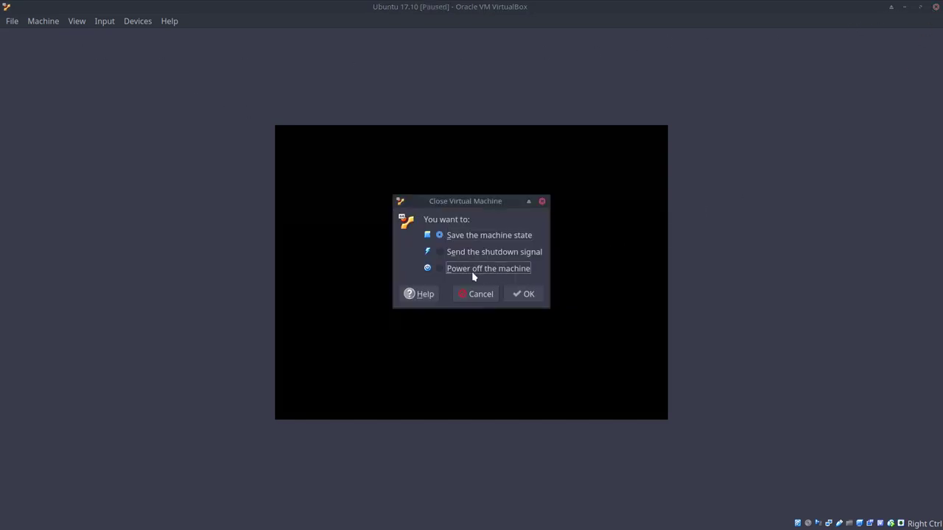
left_click(527, 295)
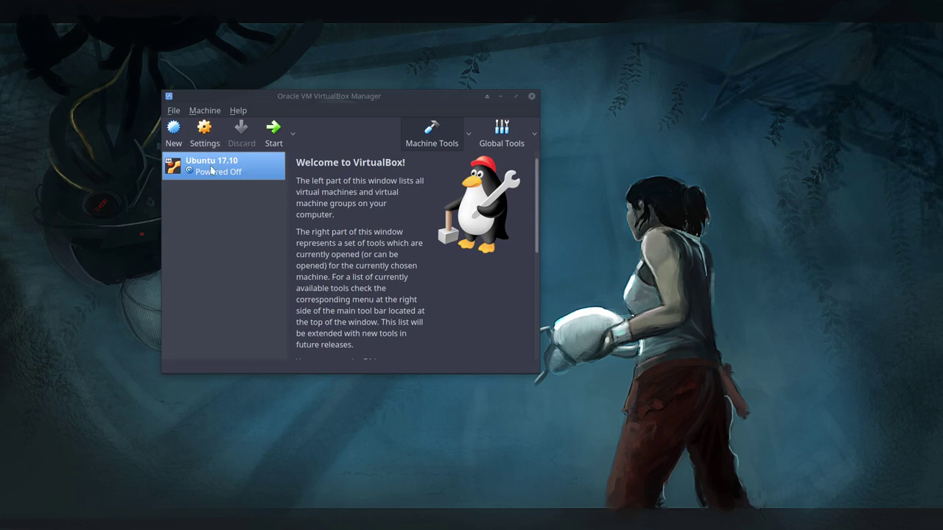
Verify in Storage settings that the optical drive is empty, then boot the machine again
left_click(205, 134)
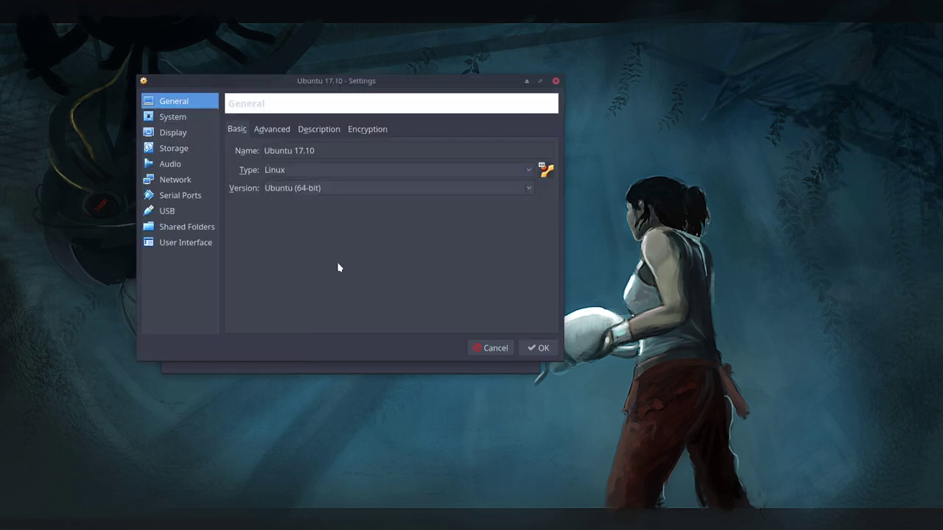
left_click(176, 155)
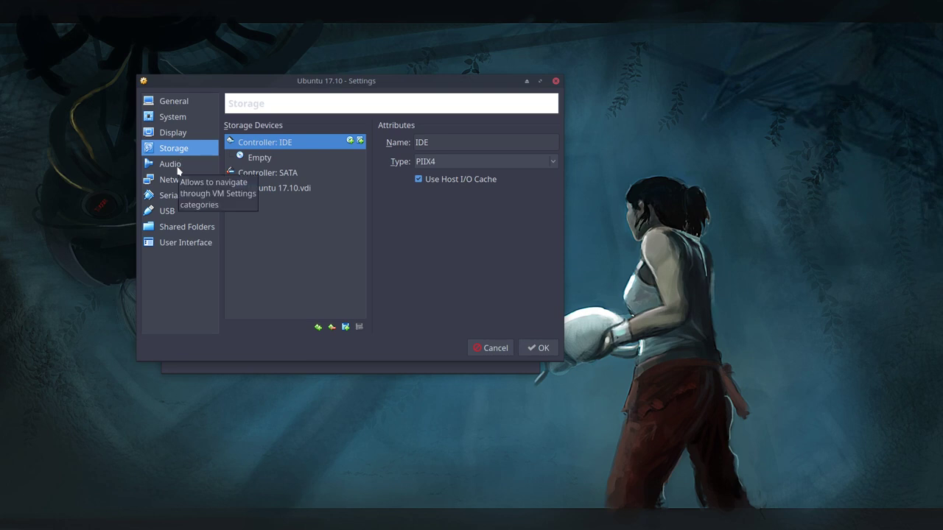
left_click(258, 158)
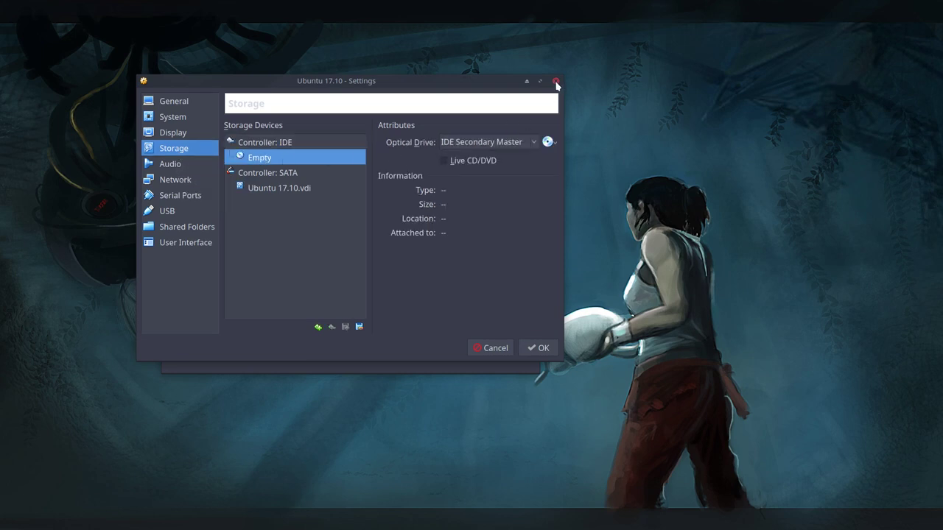
left_click(555, 81)
left_click(270, 127)
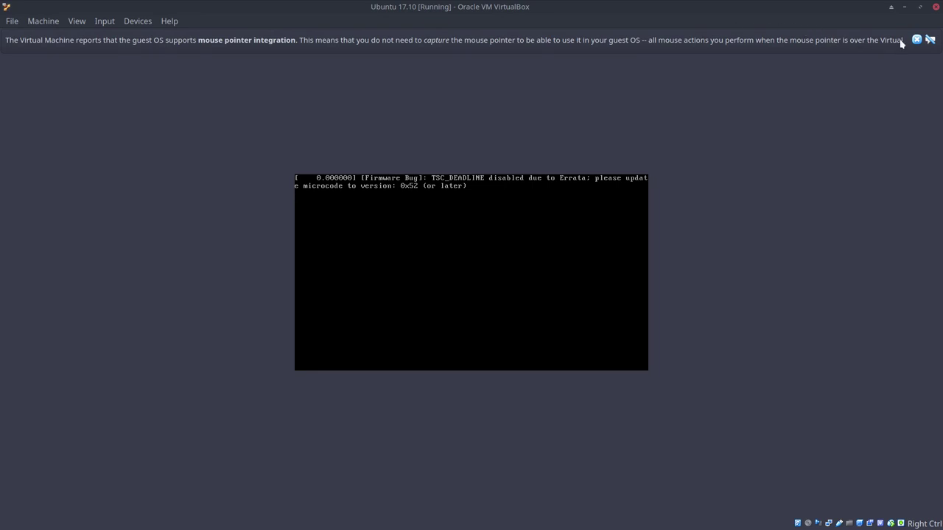
Dismiss the mouse integration notice and resize the guest display to 1680x1050
left_click(917, 41)
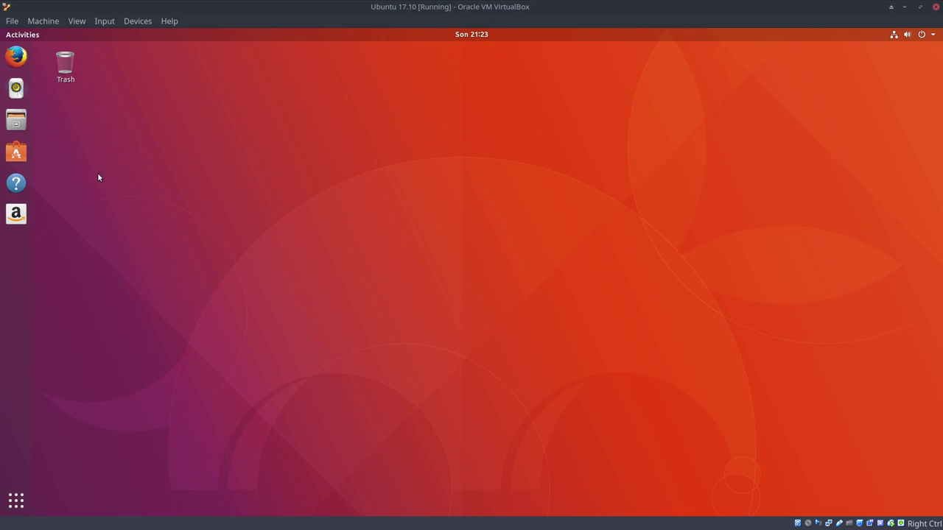
left_click(75, 24)
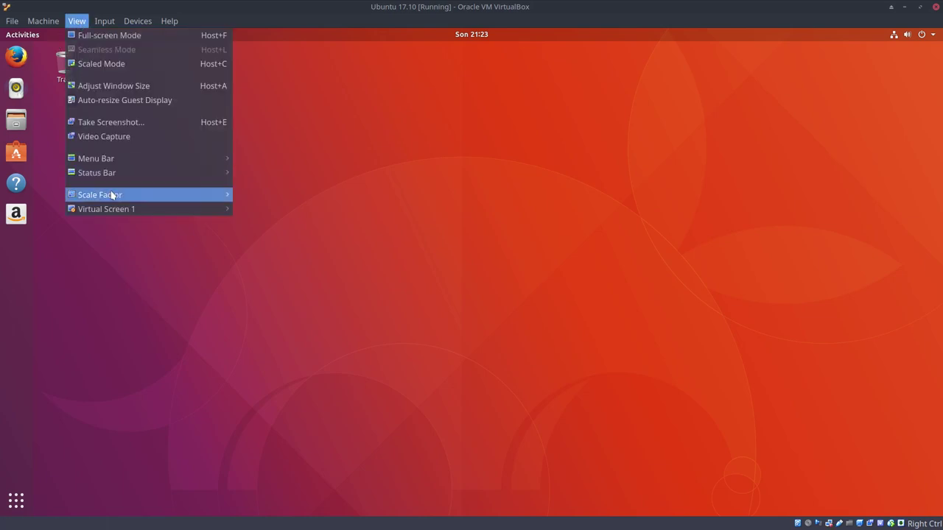
mouse_move(231, 212)
left_click(292, 339)
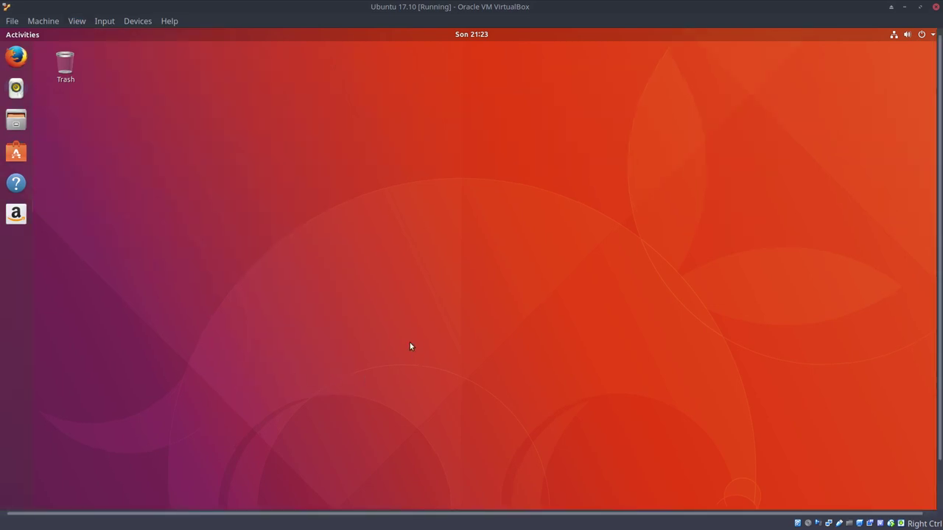
Go full-screen and briefly look over the calendar panel and applications overview
key("Control_R+f")
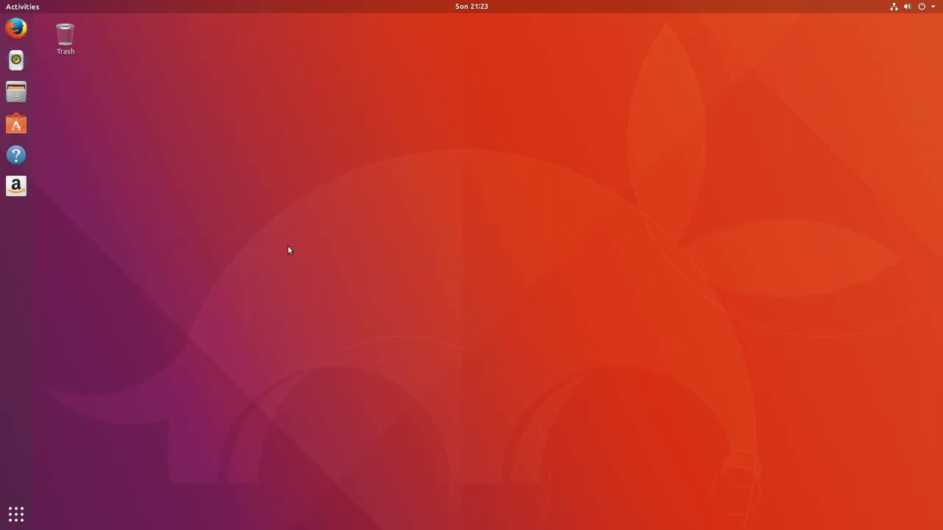
left_click(477, 7)
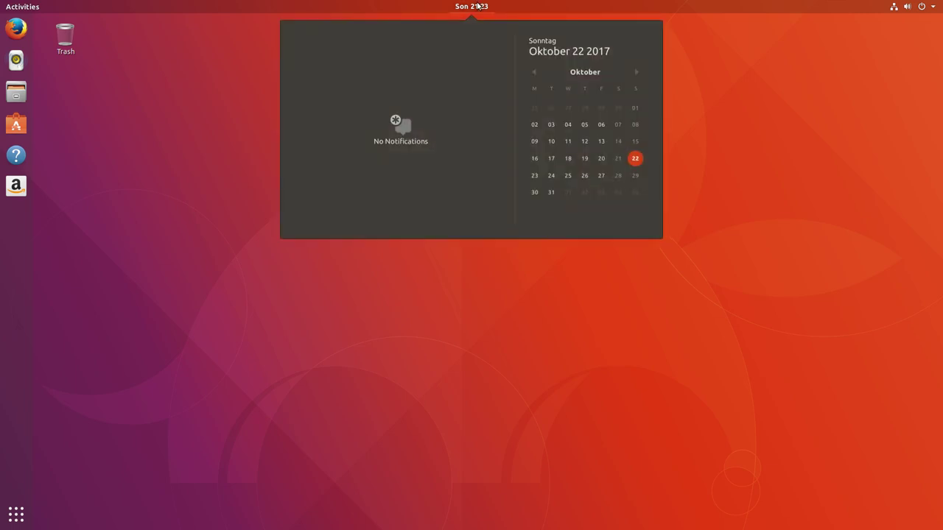
left_click(279, 73)
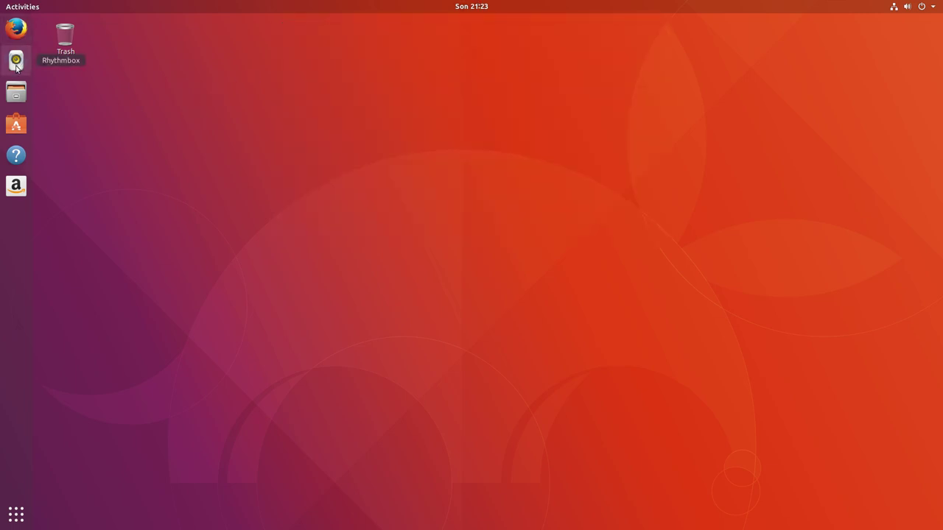
left_click(17, 519)
scroll(118, 386, "down", 1)
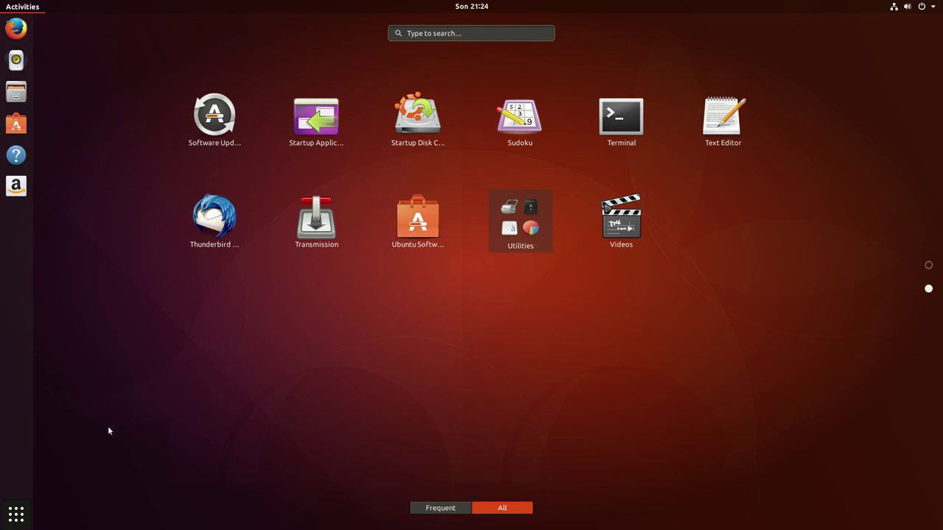
left_click(16, 515)
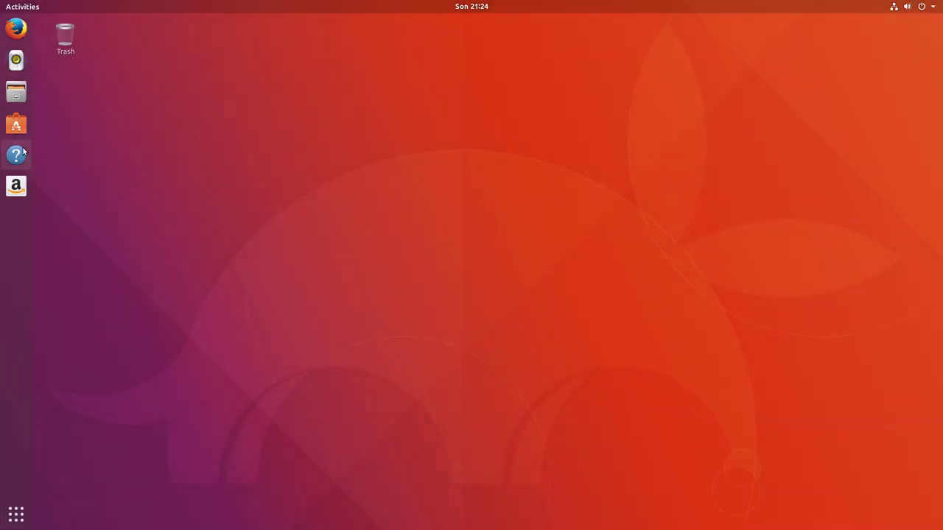
Search Google in Firefox for the Surfn repository and open its GitHub page
left_click(16, 28)
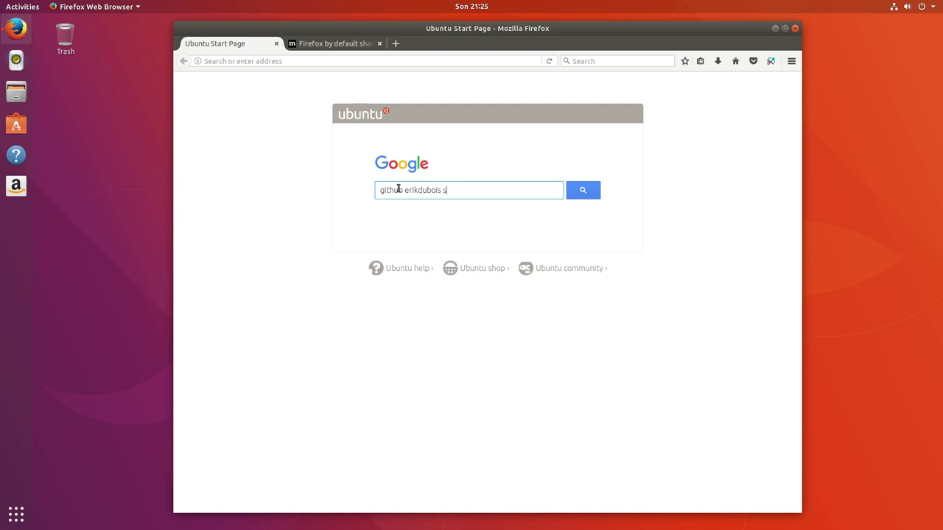
key("Return")
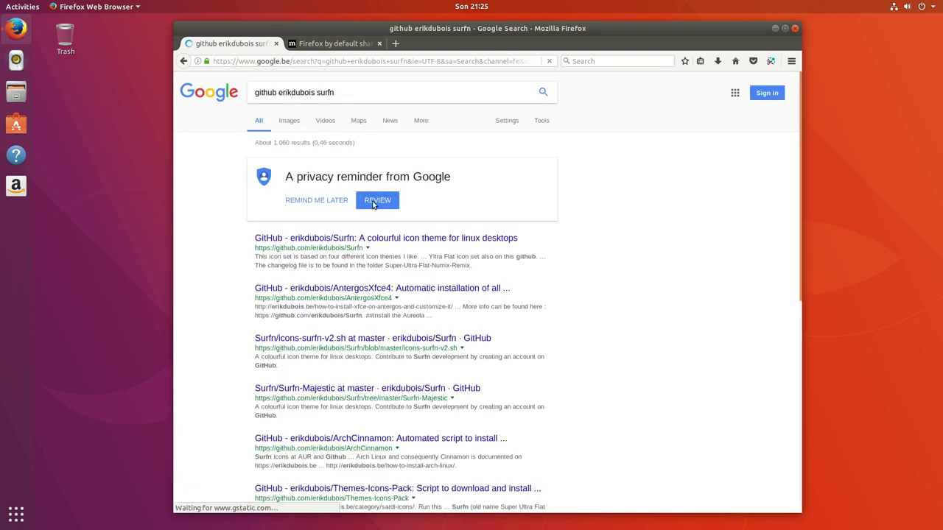
left_click(324, 240)
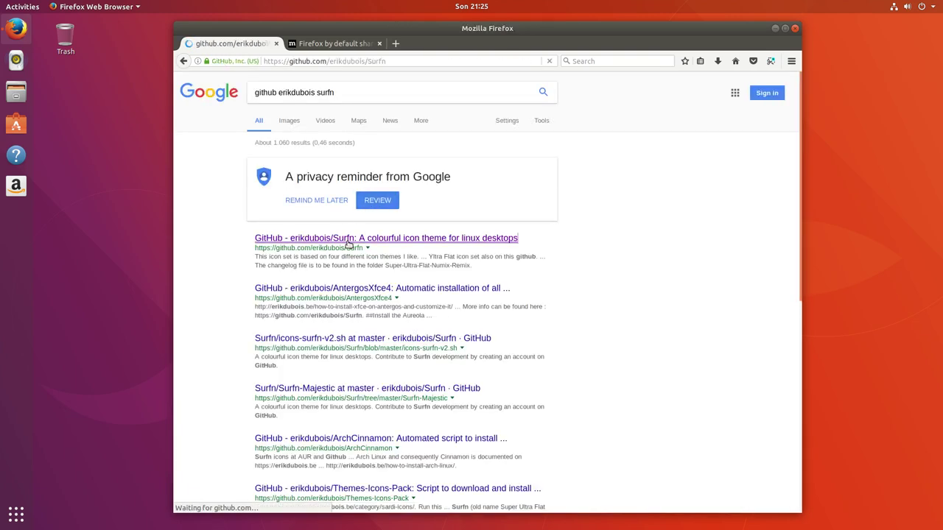
Download the repository as Surfn-master.zip, saving such files to disk automatically
left_click(691, 335)
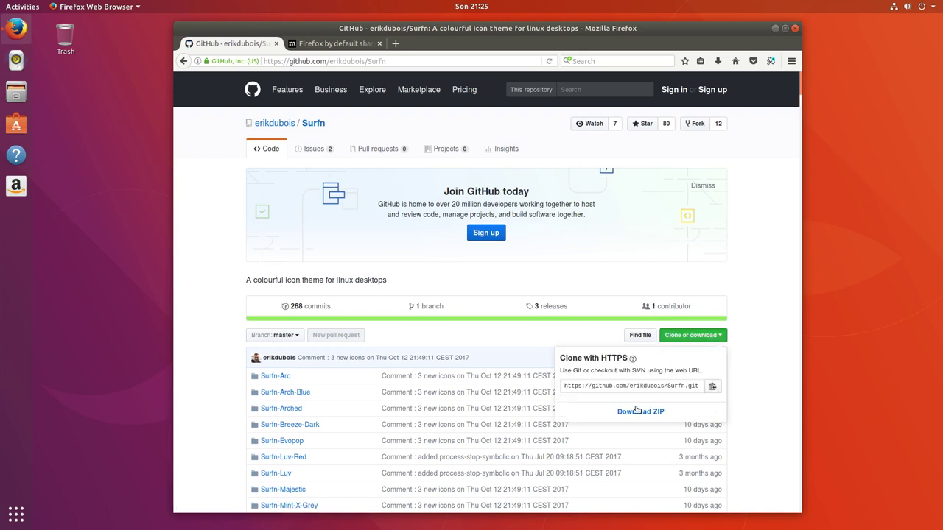
left_click(638, 412)
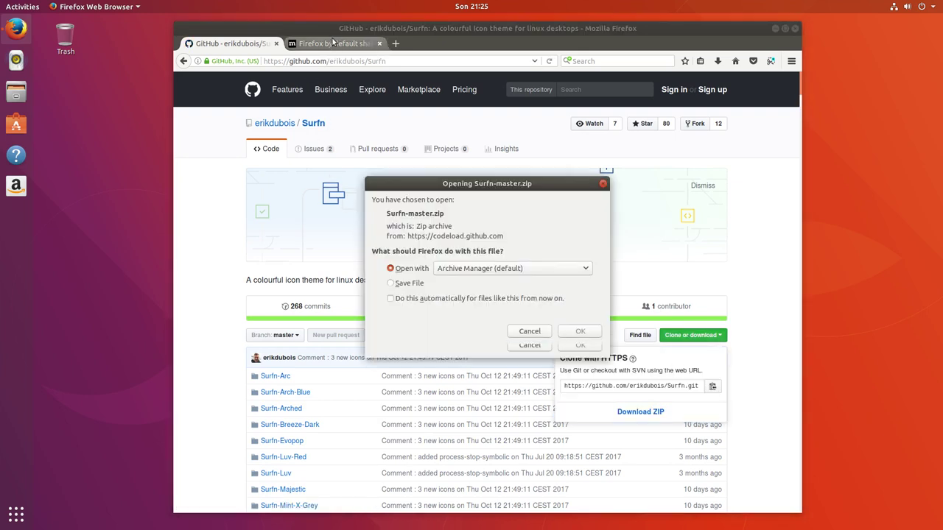
left_click(409, 284)
left_click(417, 298)
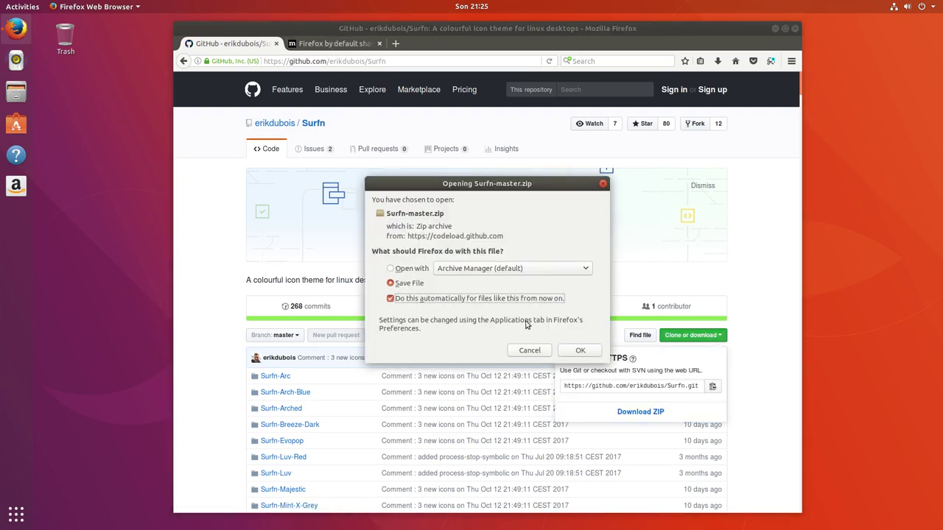
left_click(580, 349)
left_click(335, 43)
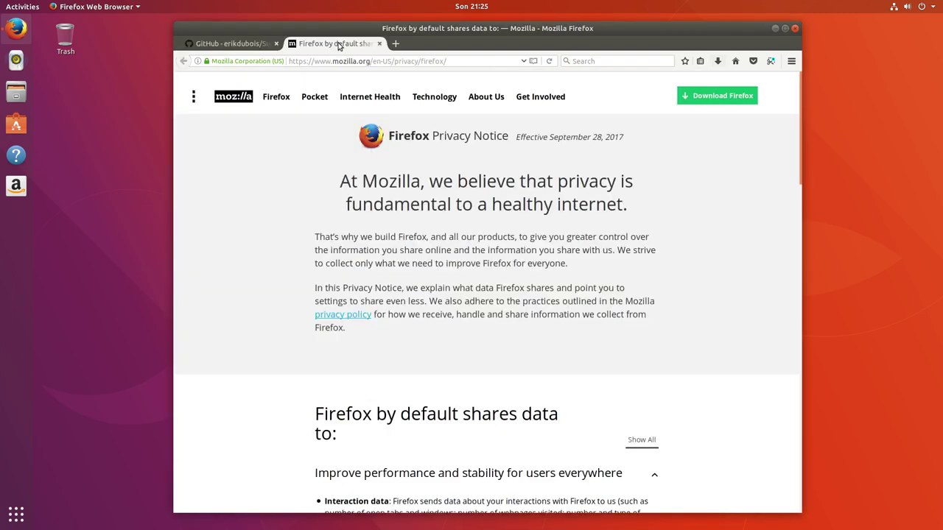
Search 'sardi icons sourceforge', open the SourceForge project, and start the Sardi download
left_click(325, 62)
triple_click(323, 63)
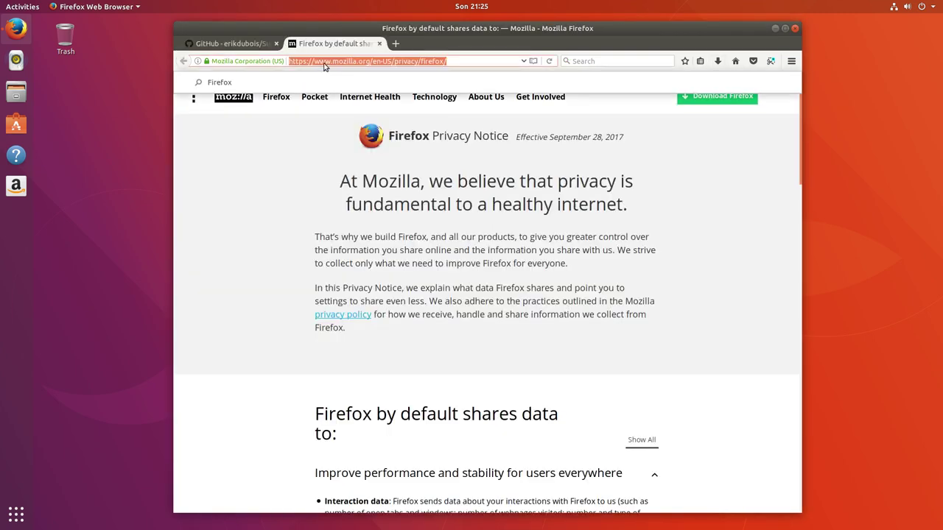
type("sardi icons sourc")
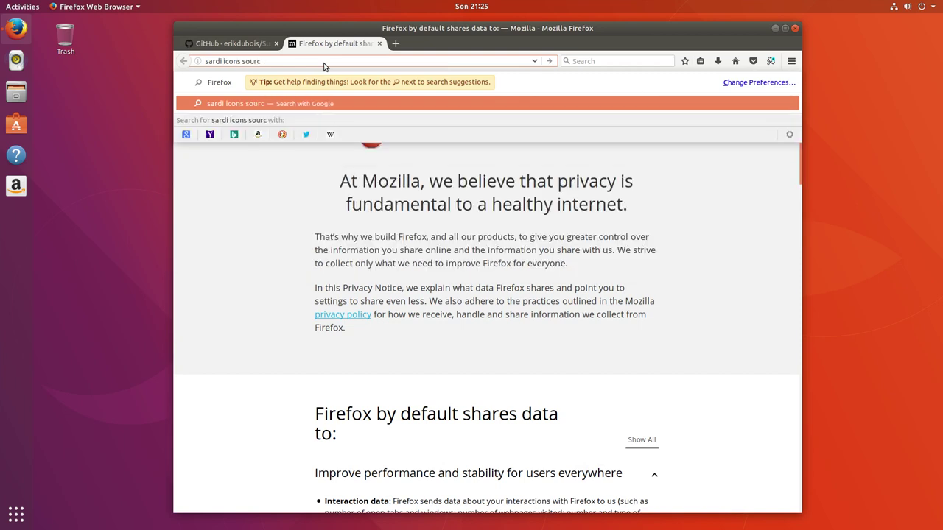
type("eforge")
key("Return")
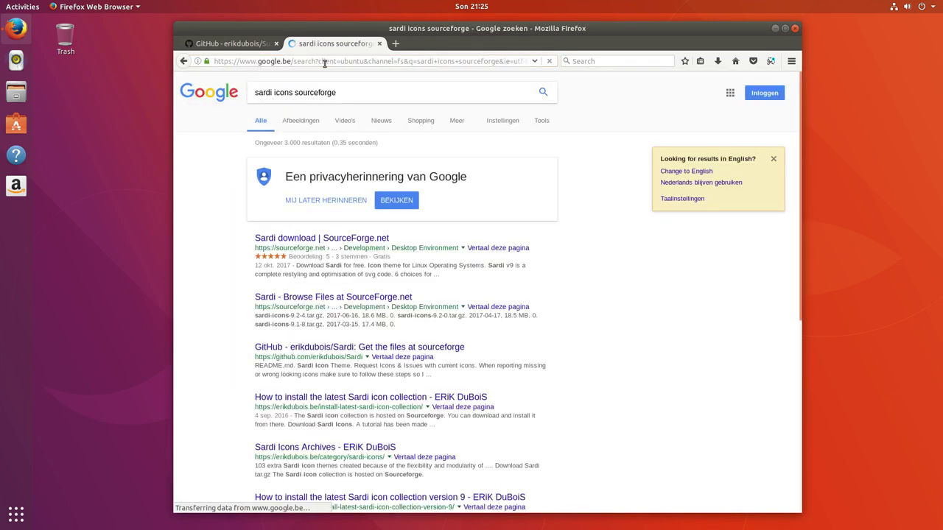
left_click(379, 238)
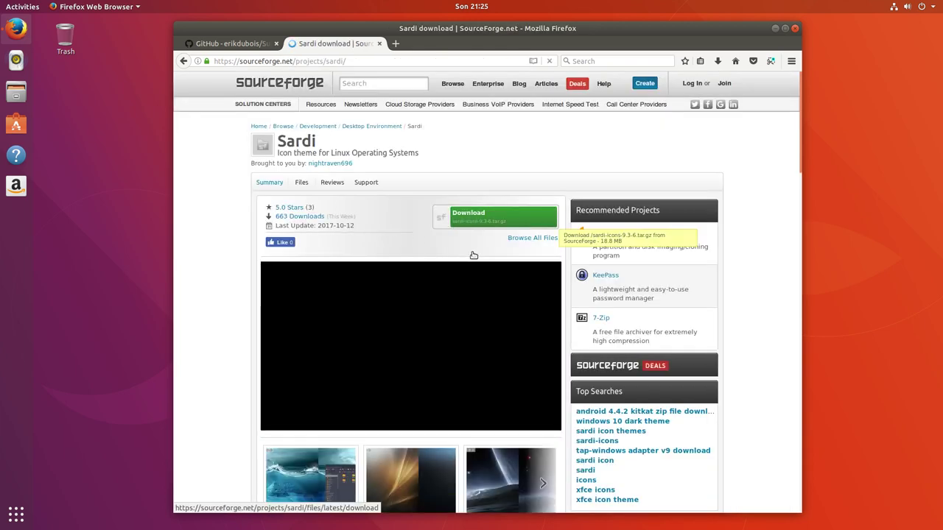
left_click(474, 255)
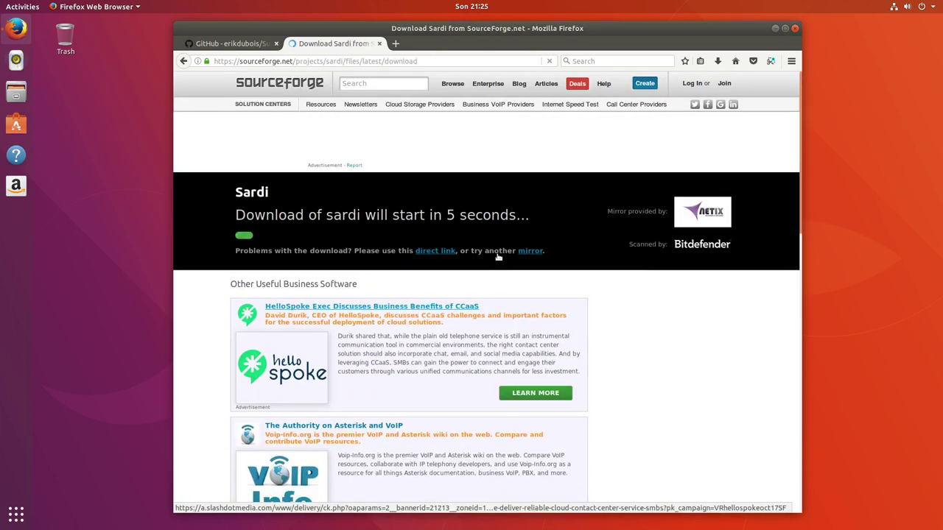
left_click(717, 62)
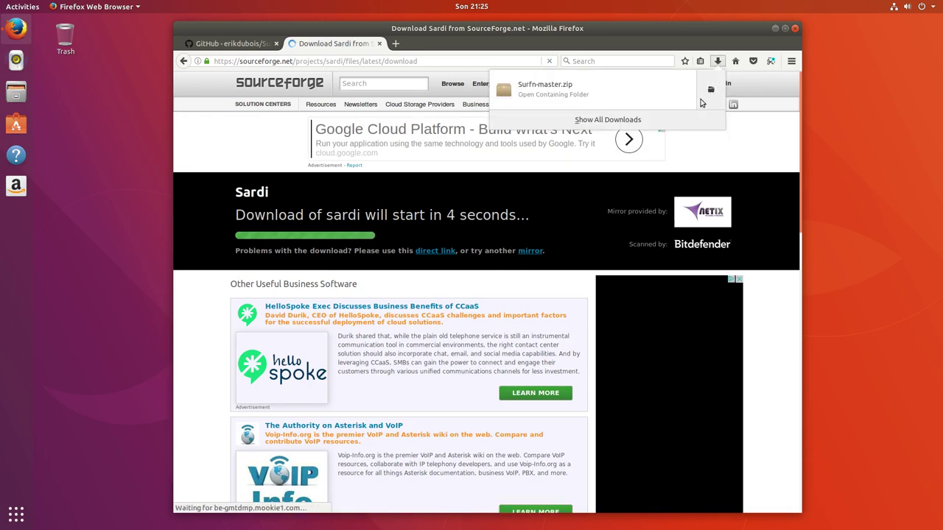
Extract Surfn-master.zip in Downloads and open the Surfn-master folder
left_click(710, 90)
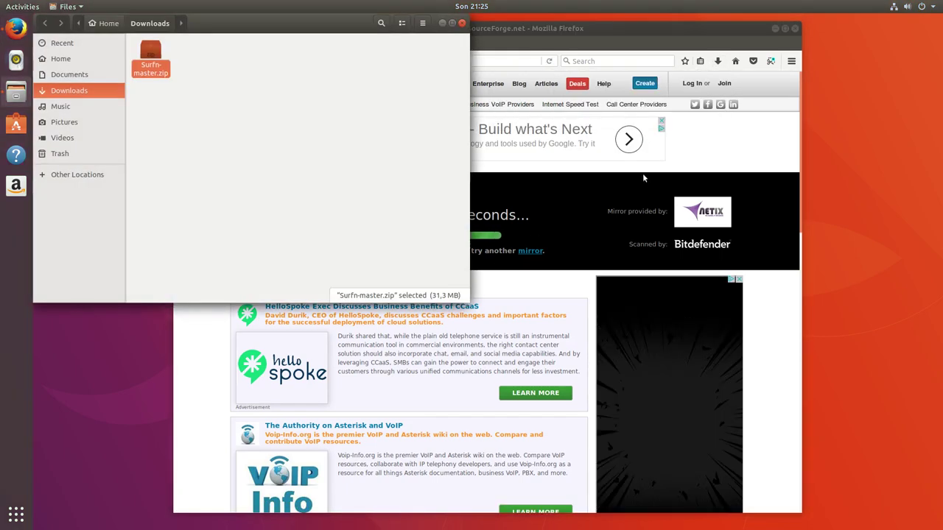
right_click(151, 56)
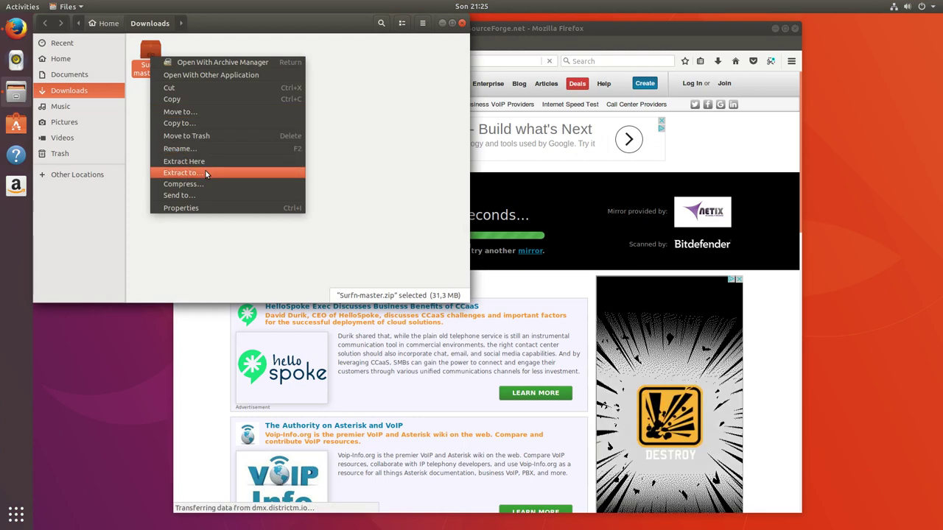
left_click(236, 161)
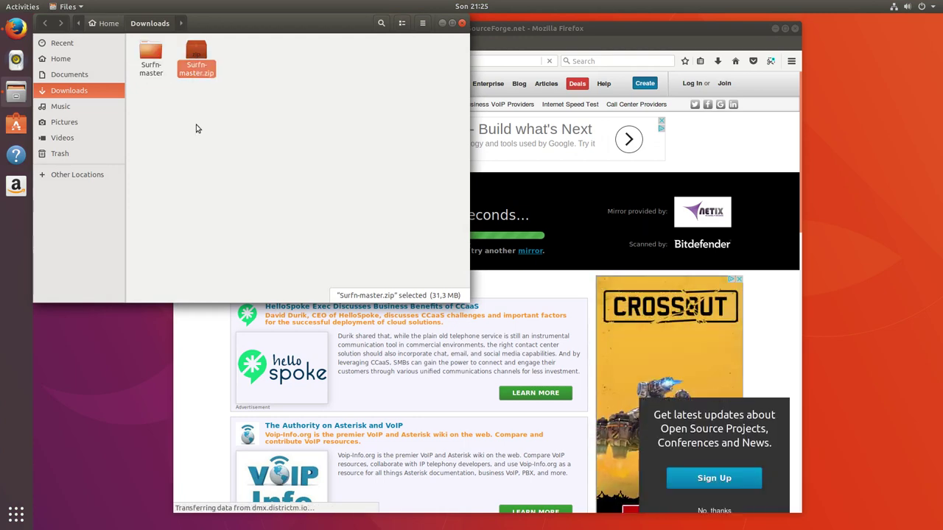
left_click(151, 59)
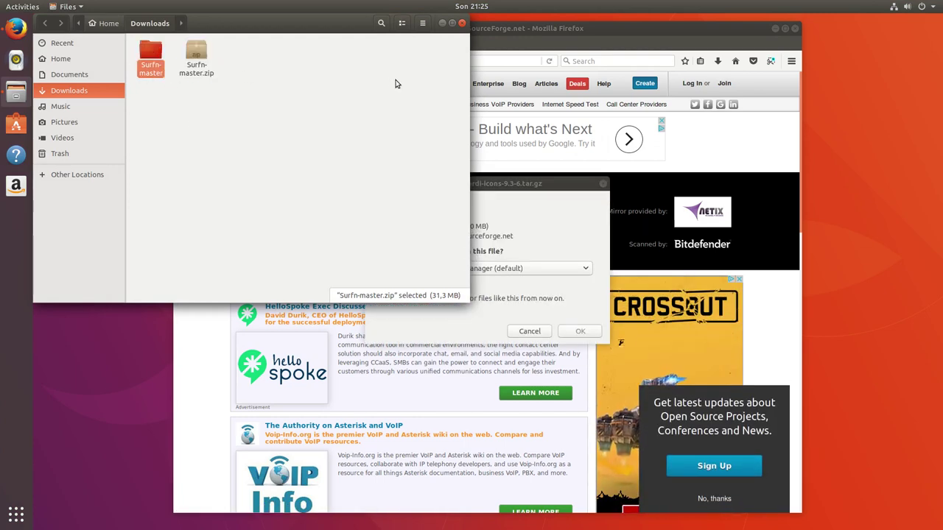
double_click(151, 59)
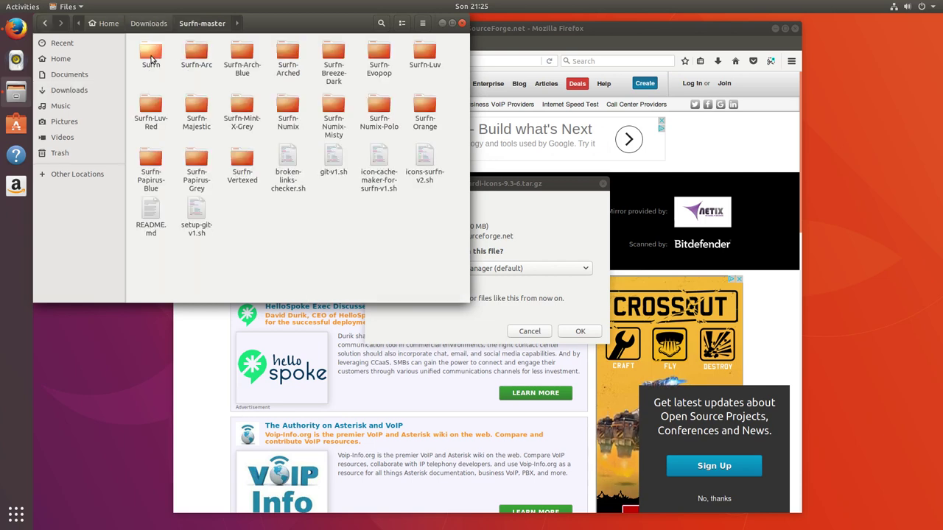
Delete the shell scripts and README.md, then copy all 17 icon-theme folders
left_click_drag(268, 145, 439, 180)
key("Delete")
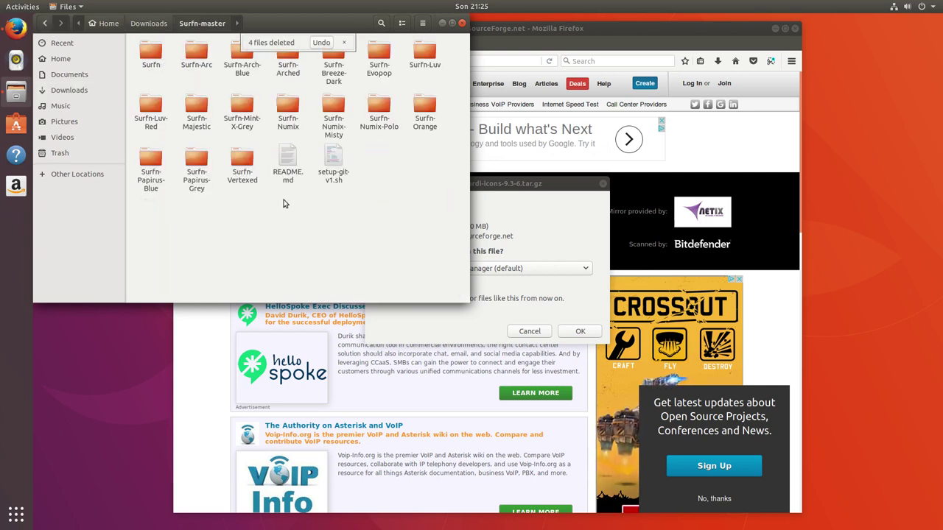
left_click_drag(270, 198, 375, 150)
key("Delete")
key("ctrl+a")
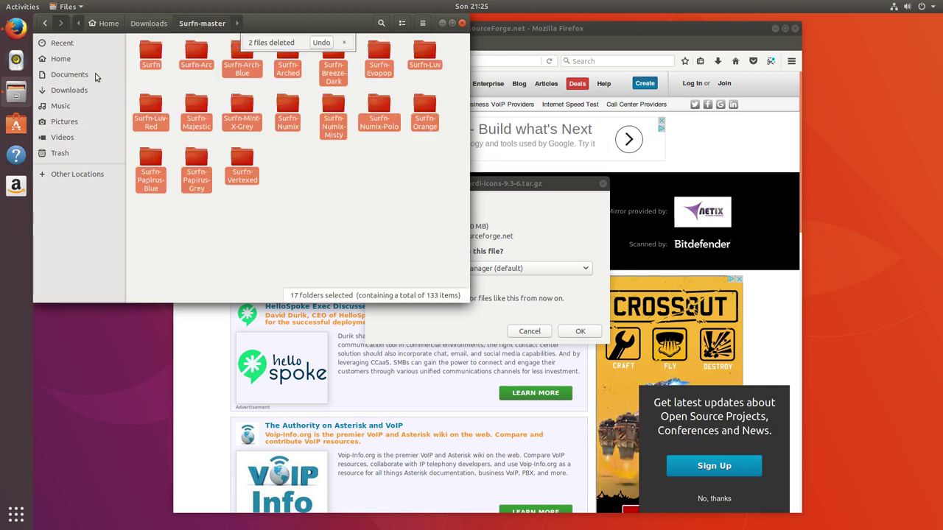
Create a hidden .icons folder in Home and paste the Surfn folders into it
left_click(62, 59)
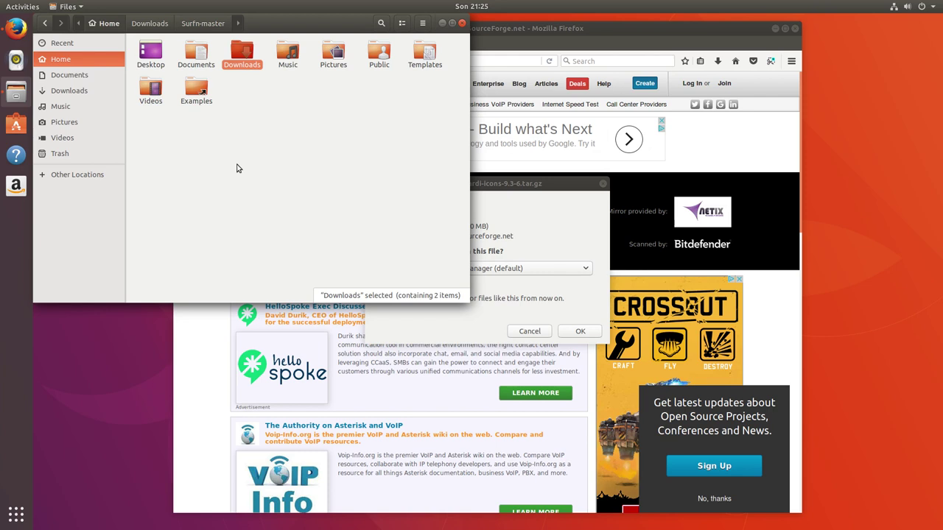
key("ctrl+h")
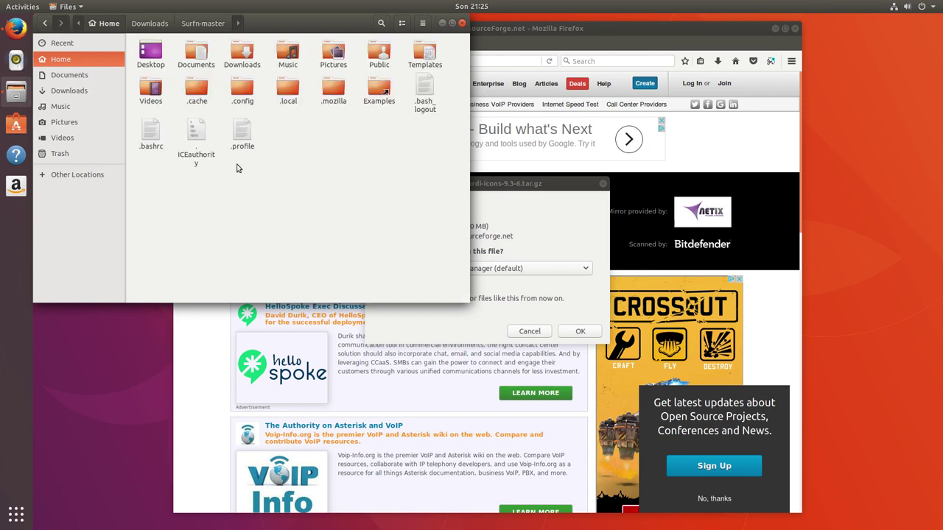
right_click(312, 156)
left_click(370, 159)
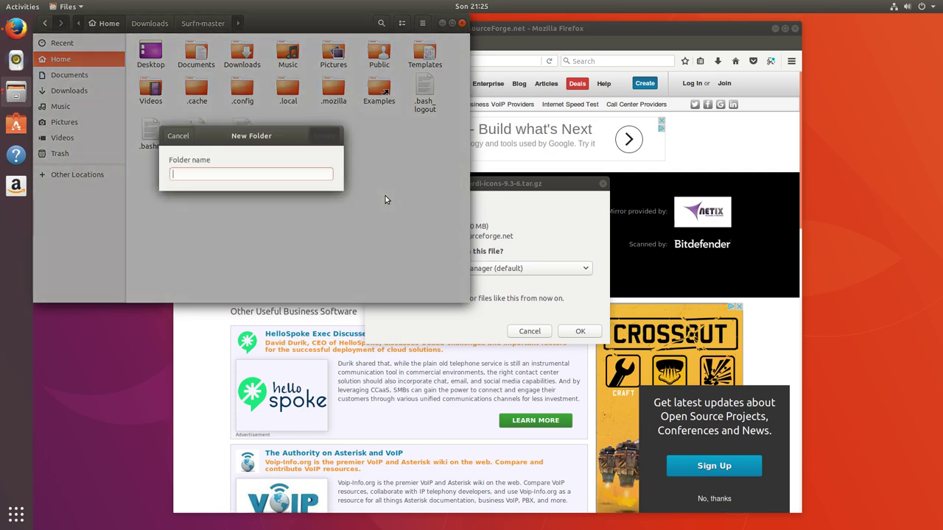
type(".icons")
key("Return")
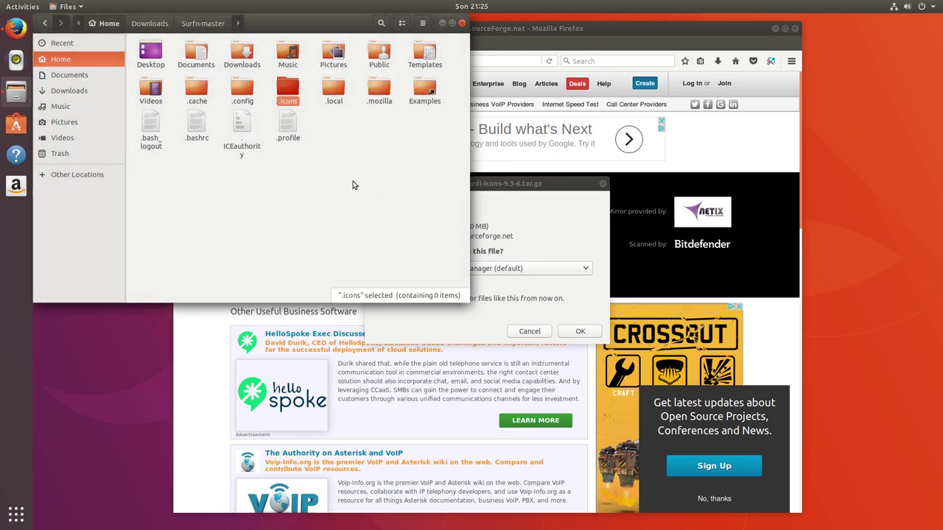
double_click(288, 90)
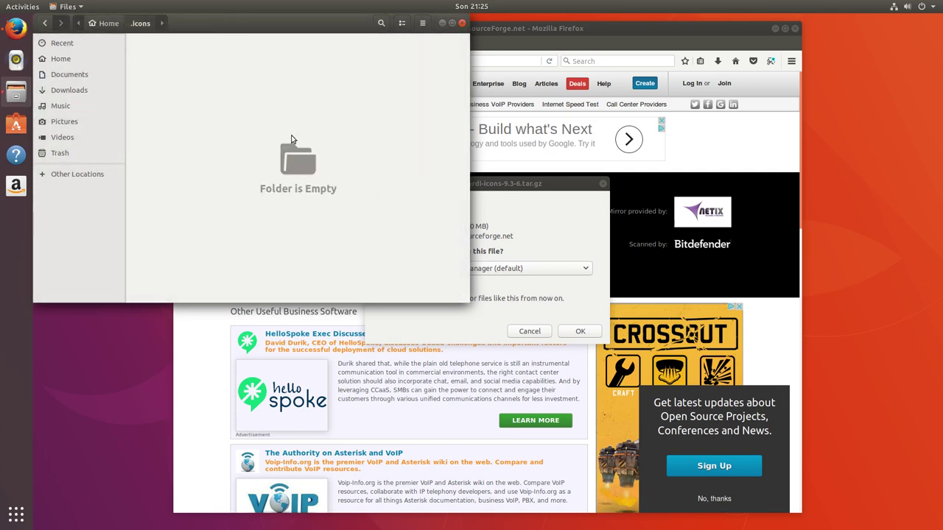
key("ctrl+v")
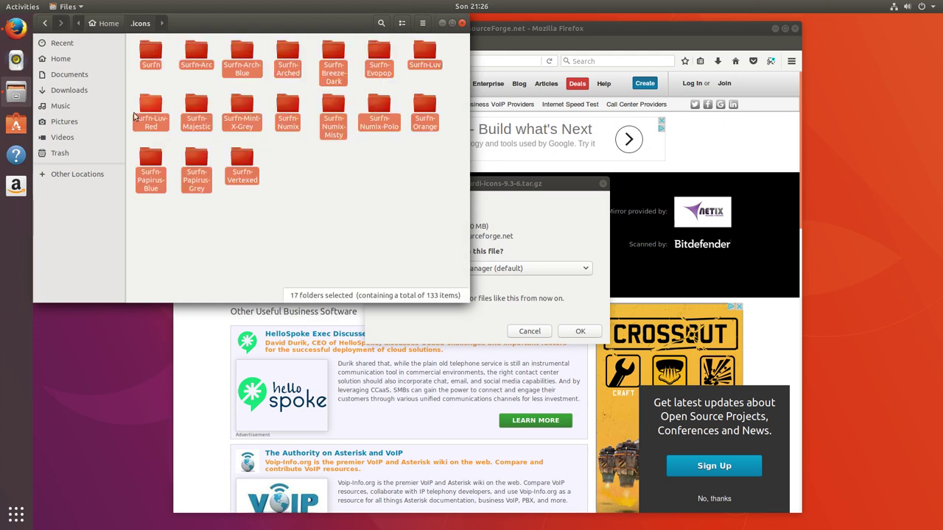
left_click(77, 90)
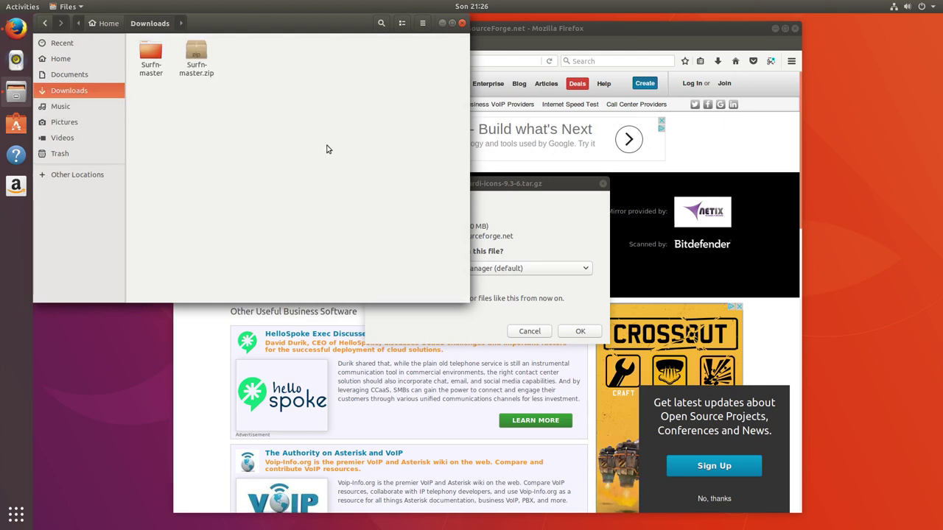
Save sardi-icons-9.3-6.tar.gz to disk automatically and check its download progress
left_click(607, 270)
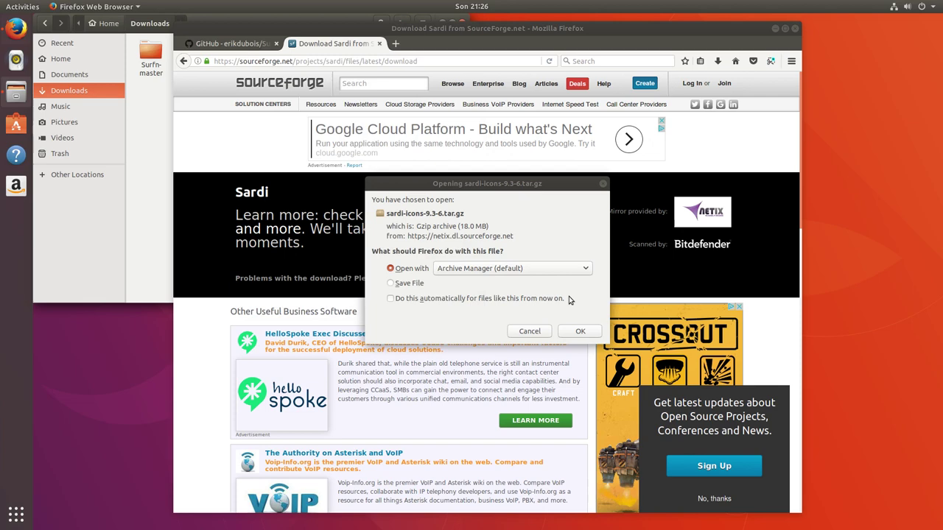
left_click(414, 284)
left_click(492, 299)
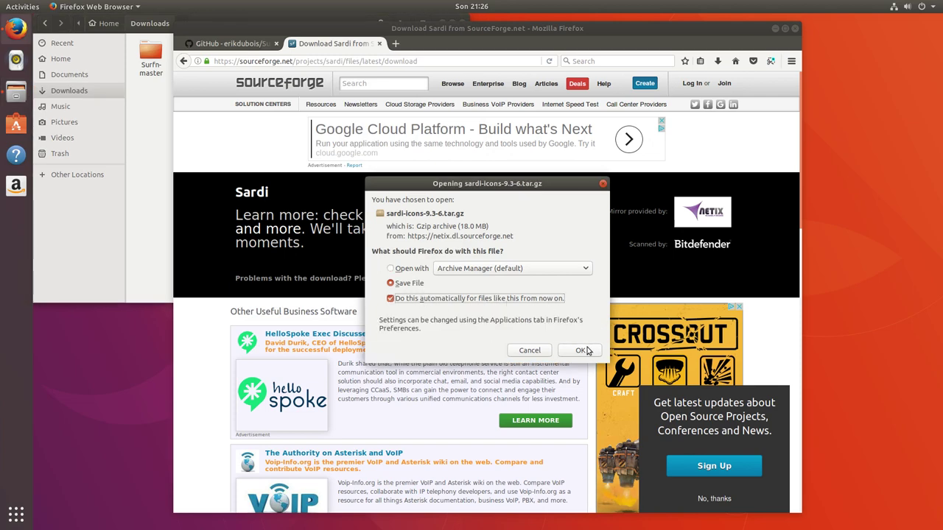
left_click(580, 345)
left_click(152, 127)
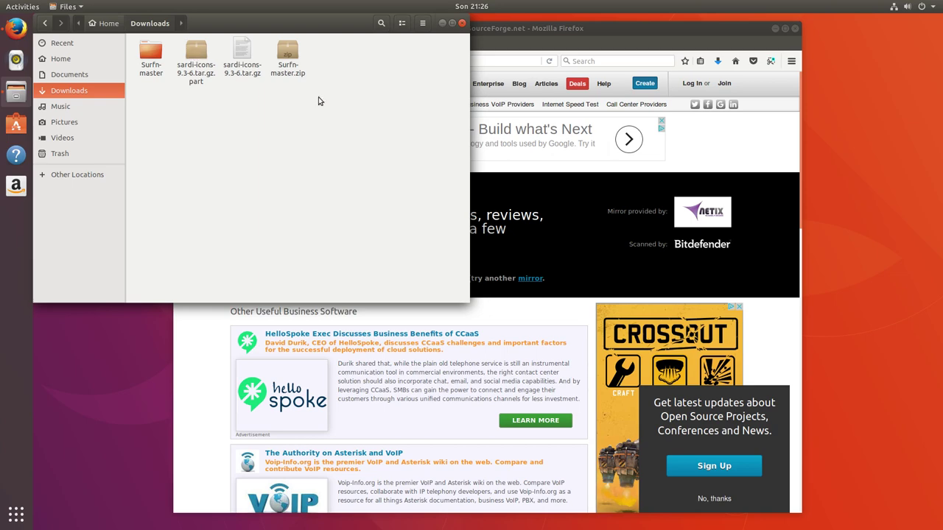
left_click(717, 62)
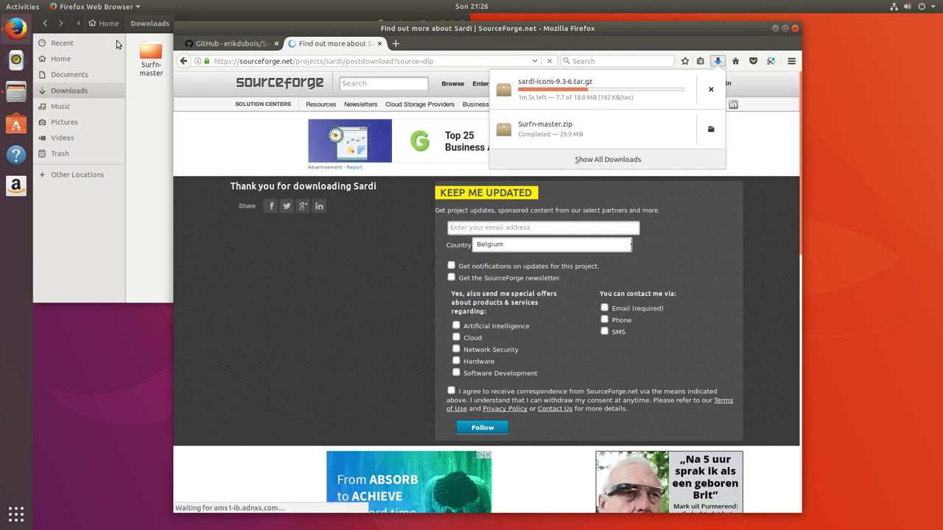
left_click(16, 11)
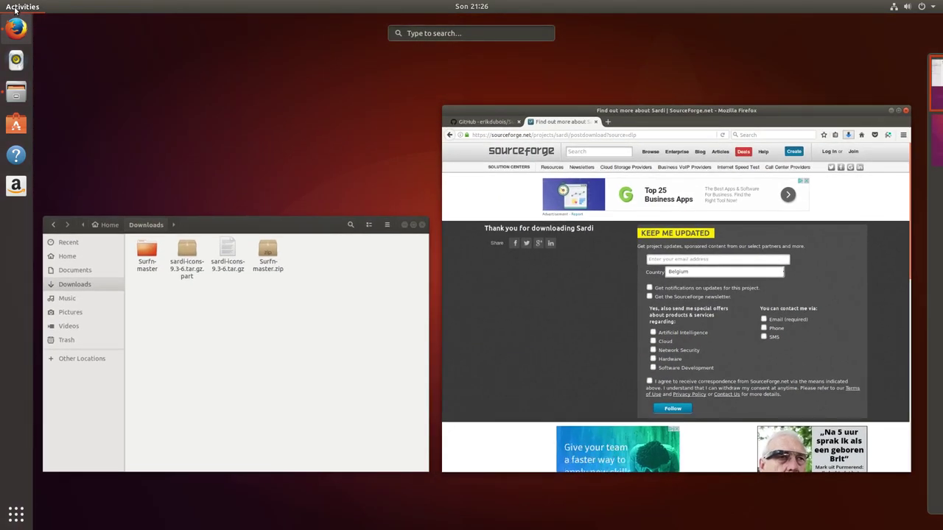
Search Activities for 'tweak' and open GNOME Tweaks in Ubuntu Software
type("ww")
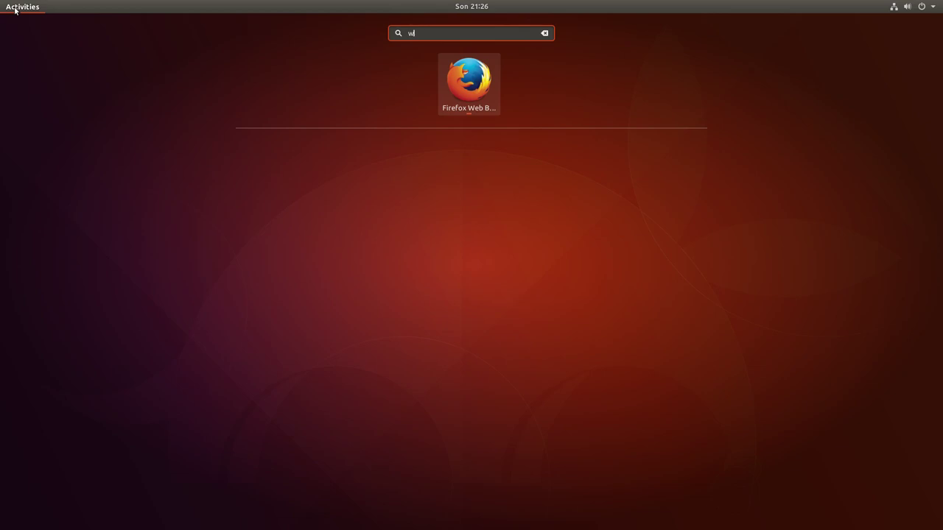
key("BackSpace")
key("BackSpace")
type("twdl")
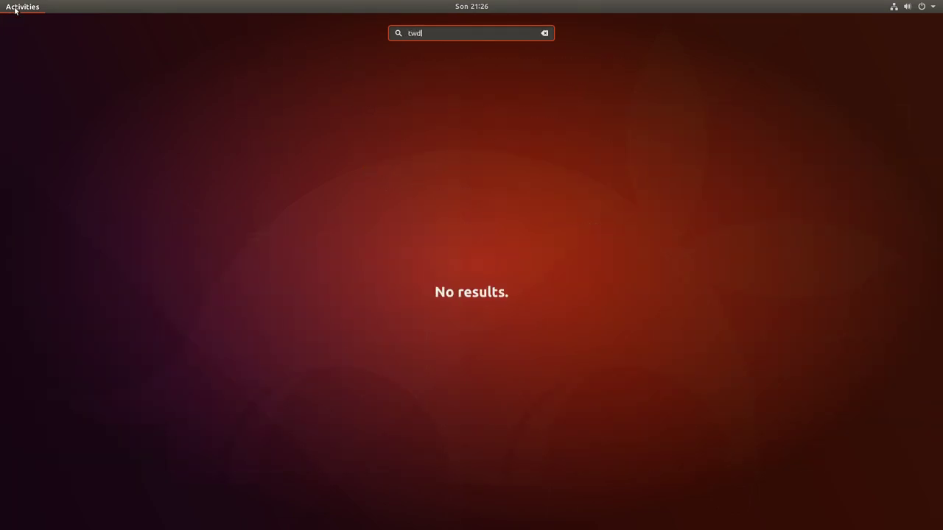
key("BackSpace")
key("BackSpace")
type("el")
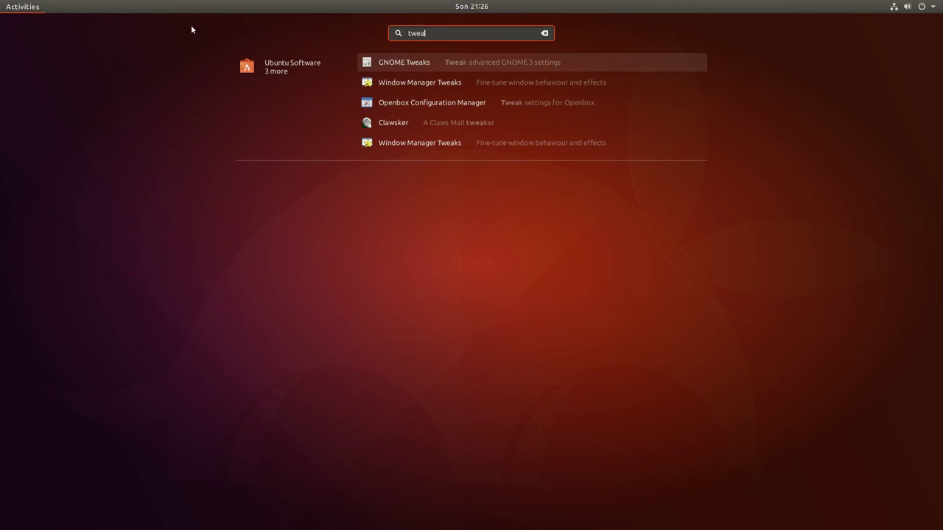
left_click(408, 64)
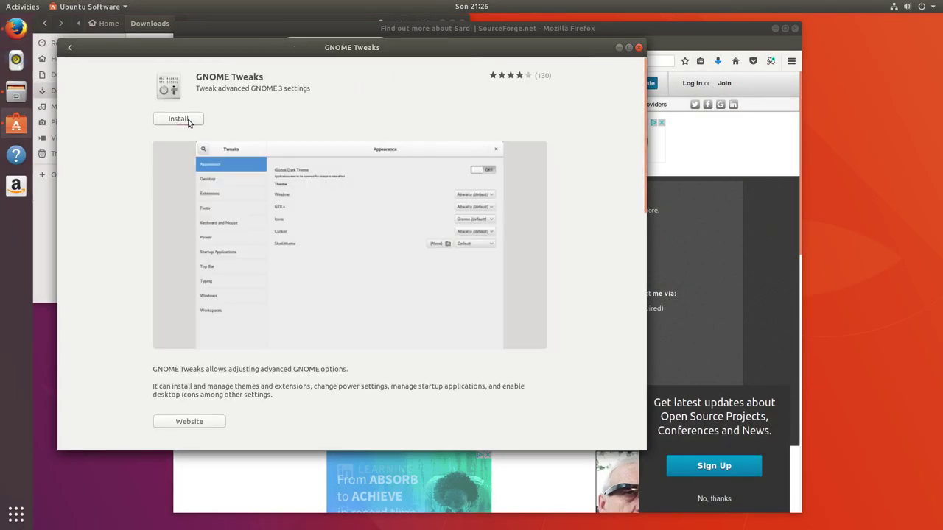
Install GNOME Tweaks, authorizing with the account password, while checking the Firefox download
left_click(178, 119)
type("****")
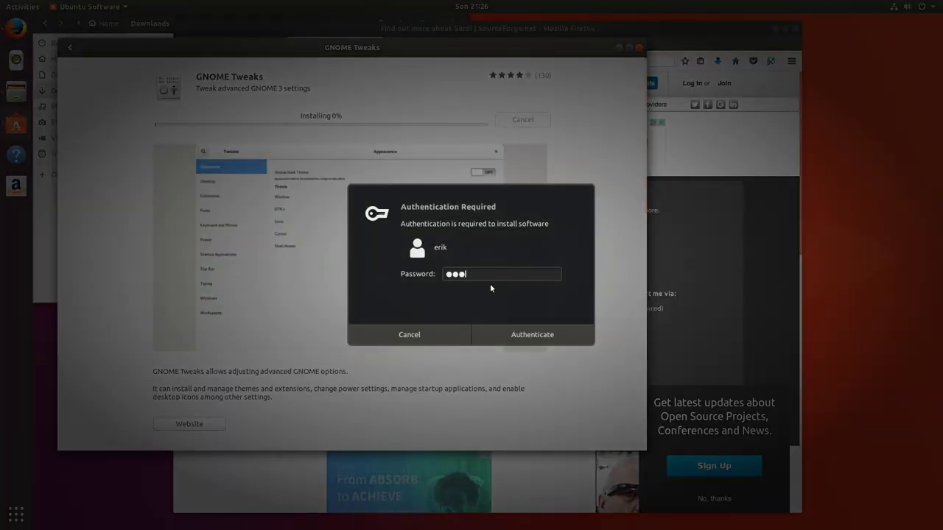
key("Return")
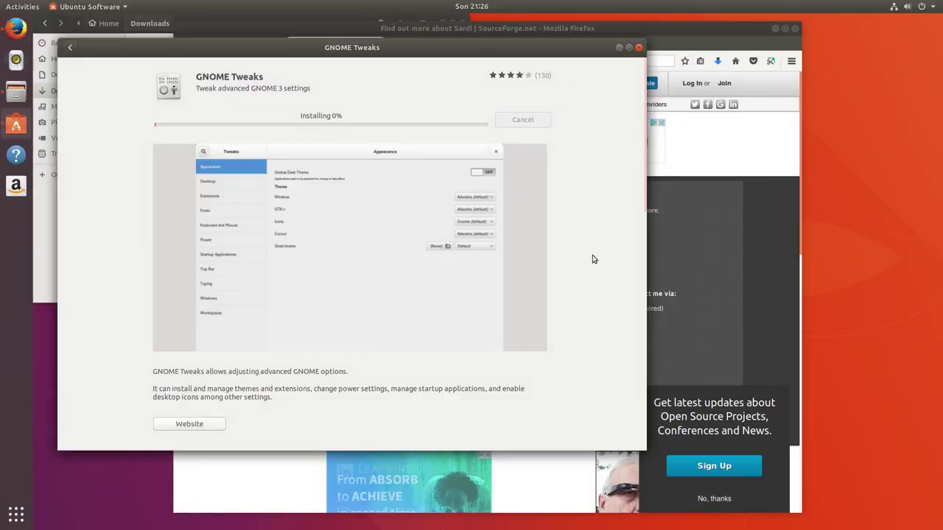
left_click(719, 63)
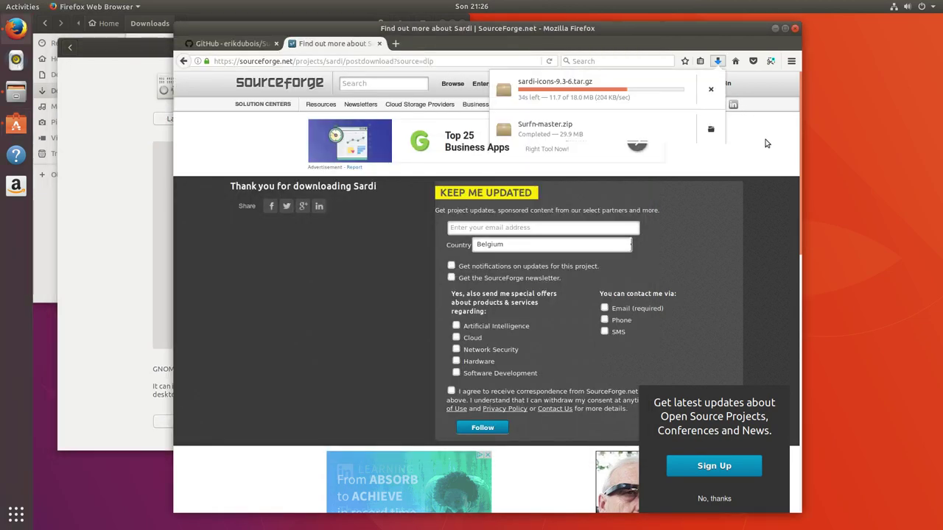
left_click(310, 165)
left_click(128, 174)
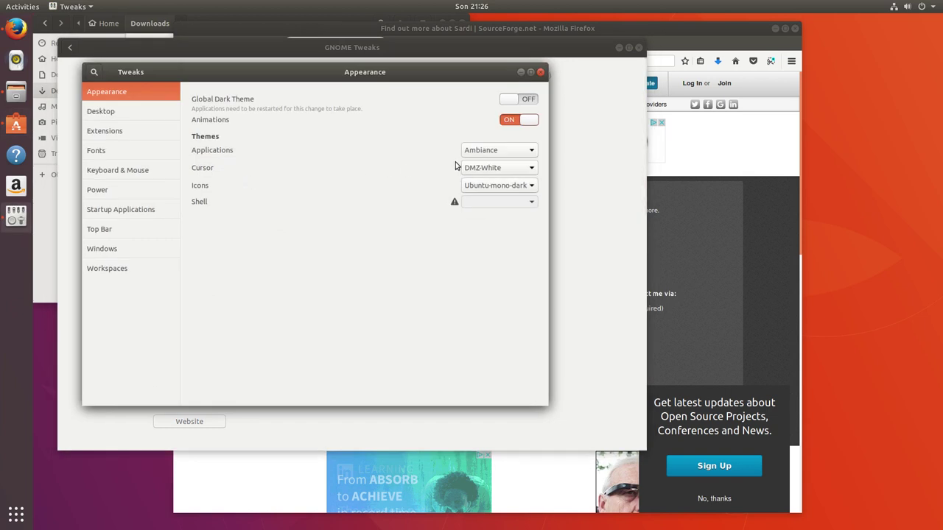
Choose Surfn-Orange icons and enable Global Dark Theme, then close Tweaks and Ubuntu Software
left_click(518, 185)
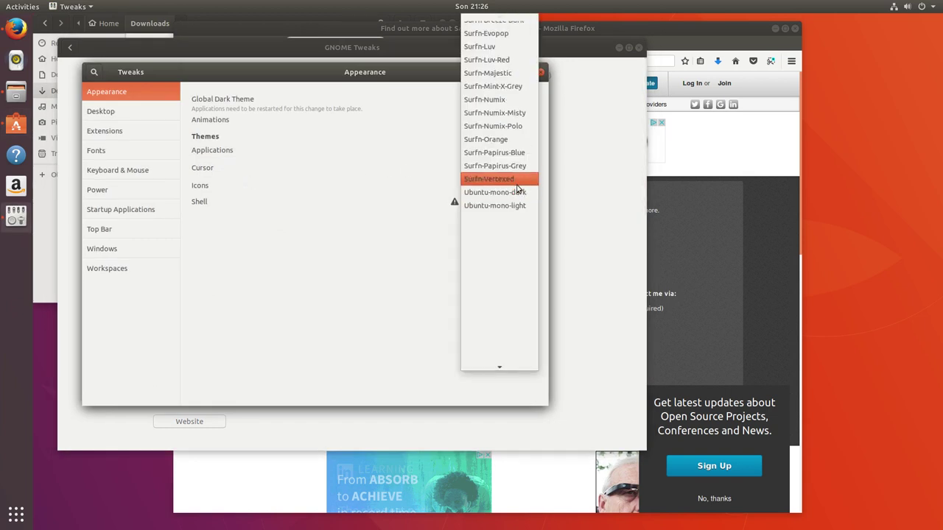
left_click(513, 152)
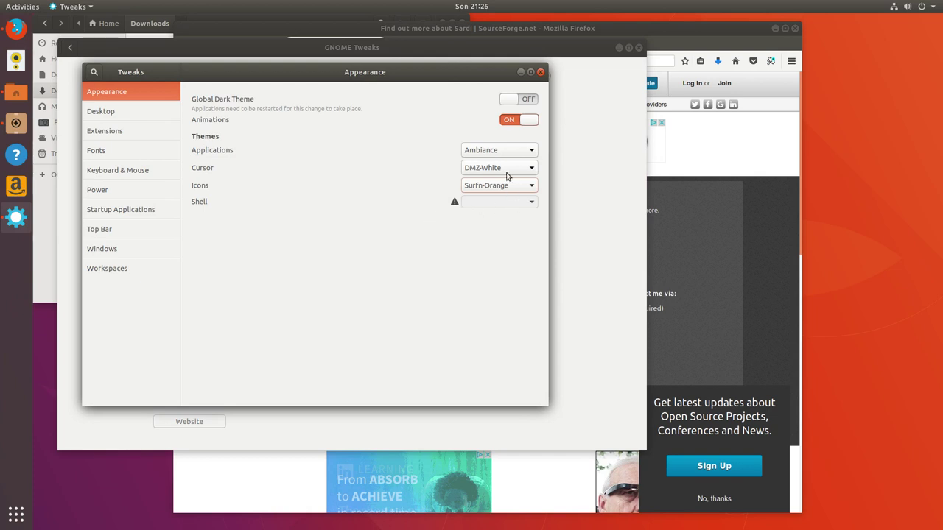
left_click(526, 103)
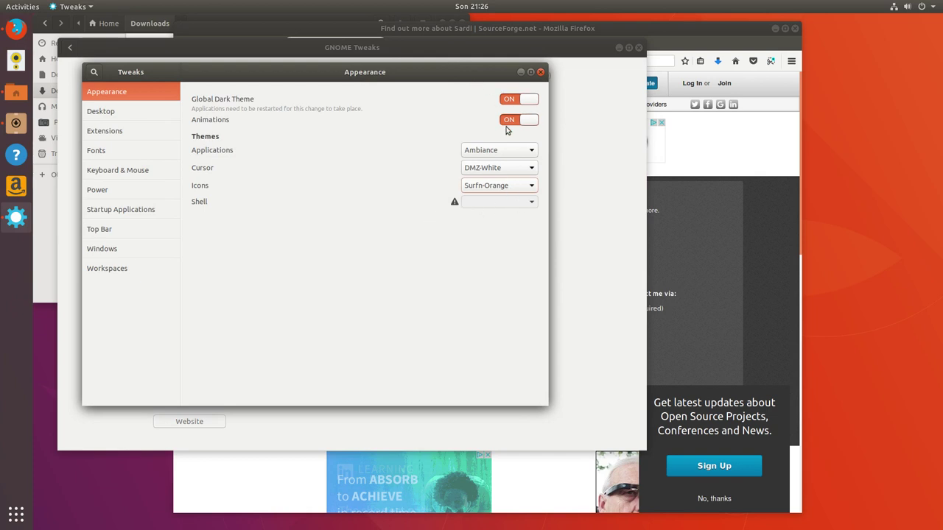
left_click(540, 73)
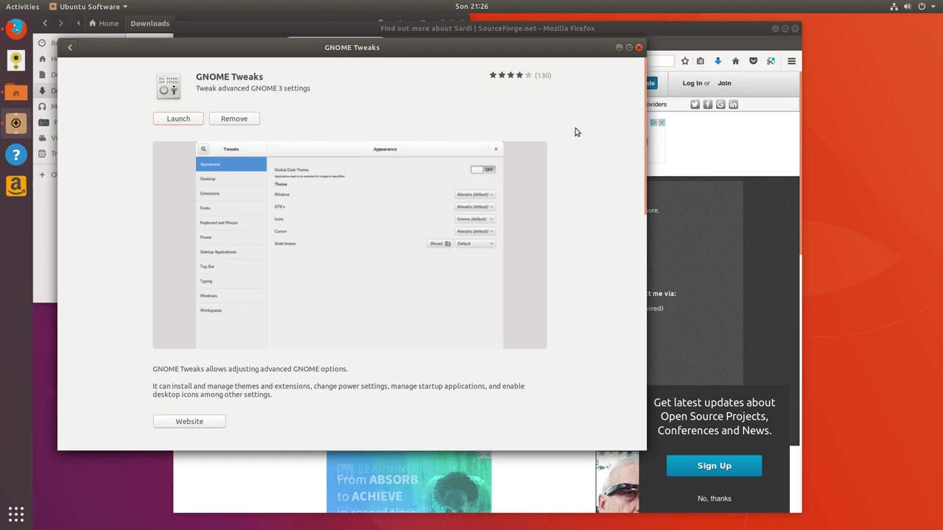
left_click(638, 48)
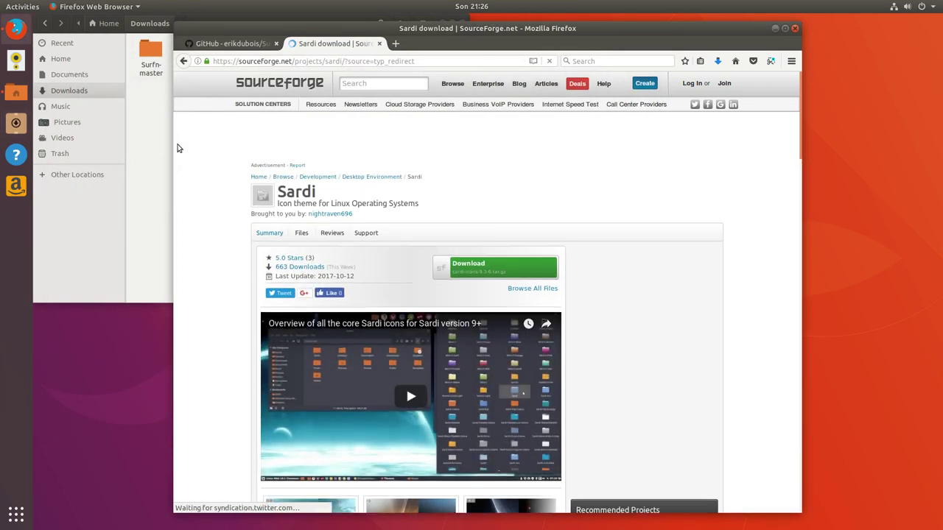
Check the Sardi .part download in Files and Firefox, then show the application grid
left_click(168, 146)
left_click(196, 62)
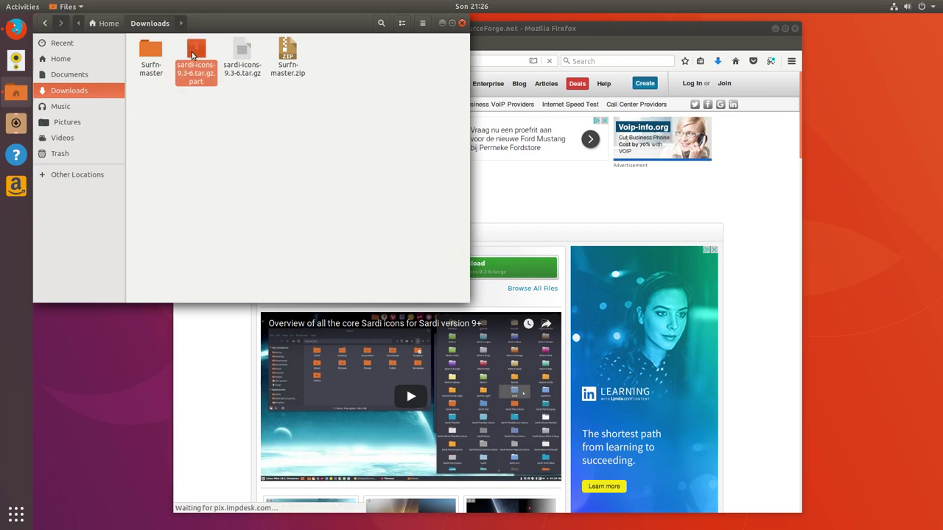
left_click(717, 61)
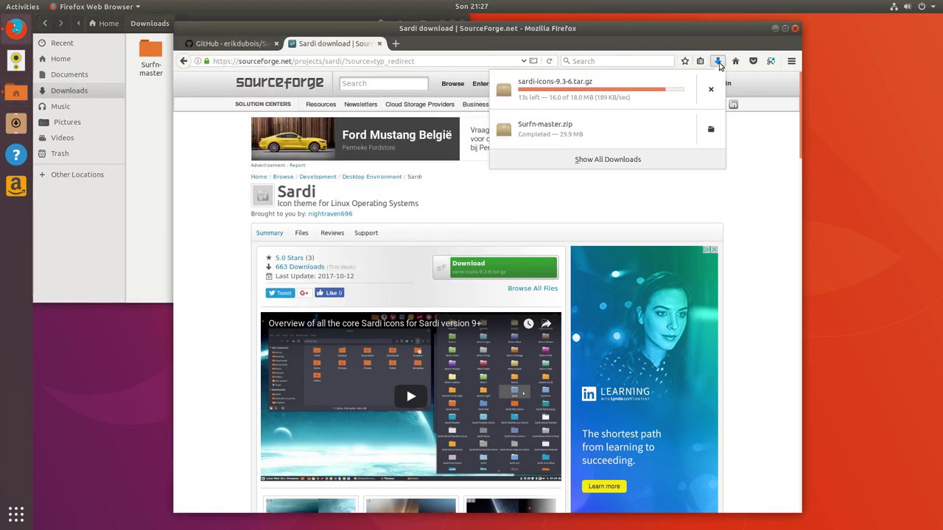
left_click(168, 170)
left_click(25, 508)
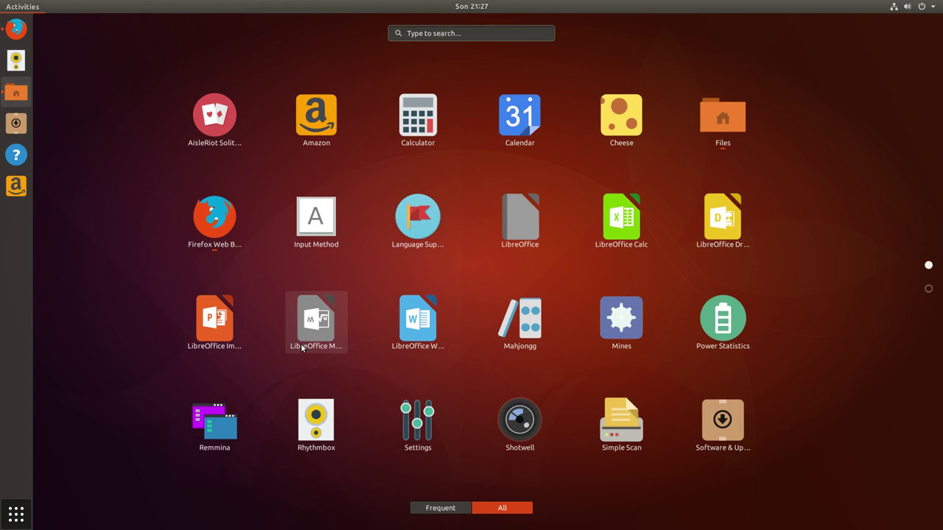
Browse page 2 of the app grid and the Utilities folder, then return to Files
scroll(301, 348, "down", 1)
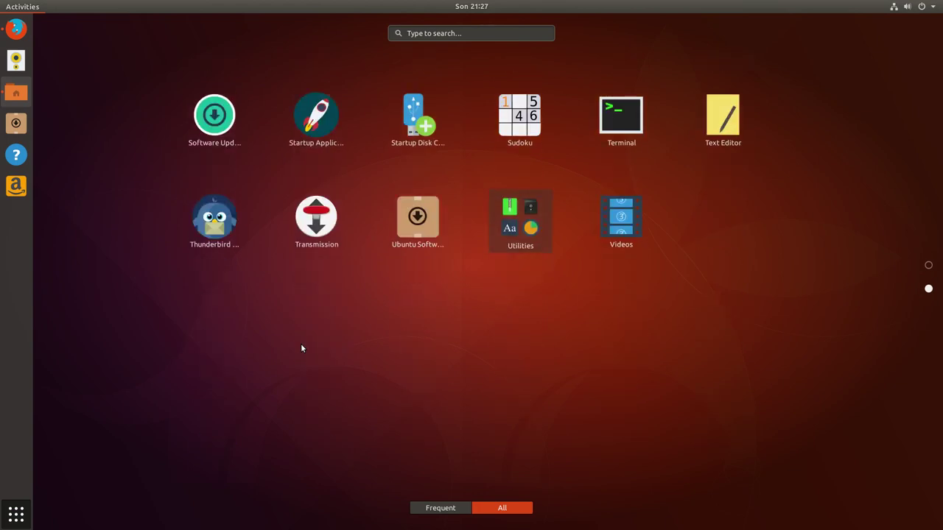
left_click(509, 228)
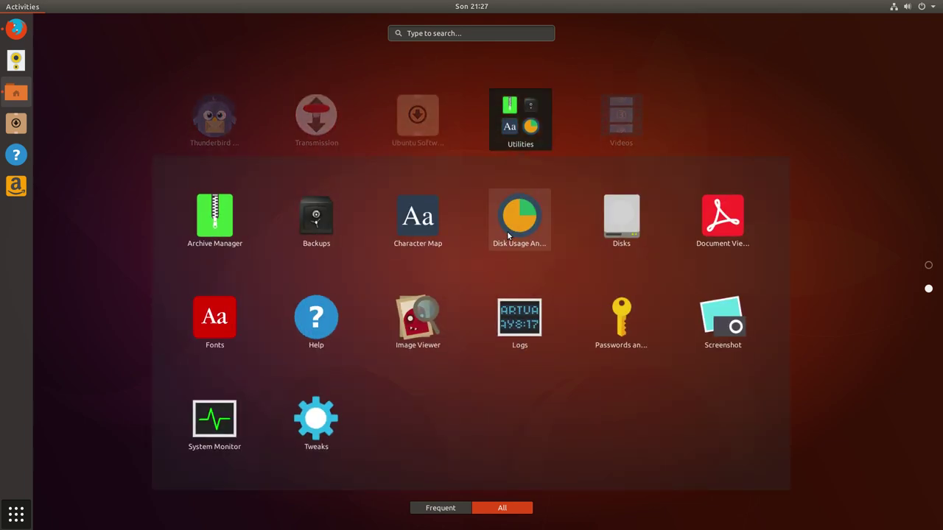
left_click(717, 99)
scroll(375, 327, "up", 1)
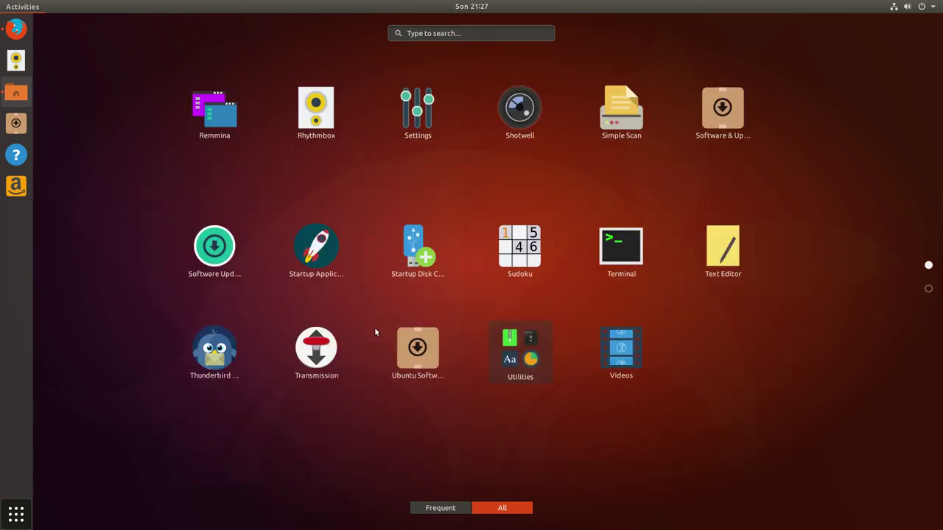
left_click(16, 92)
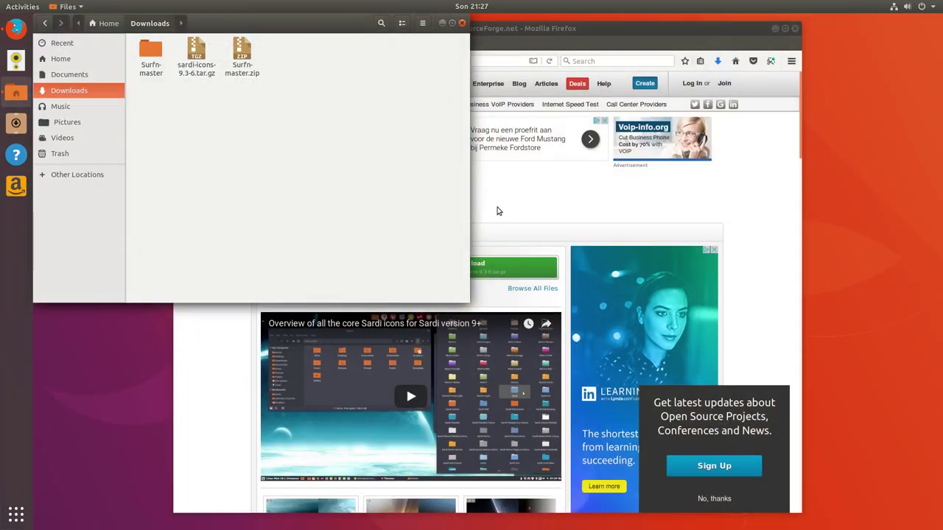
Extract sardi-icons-9.3-6.tar.gz and copy all 20 Sardi icon folders
left_click(200, 56)
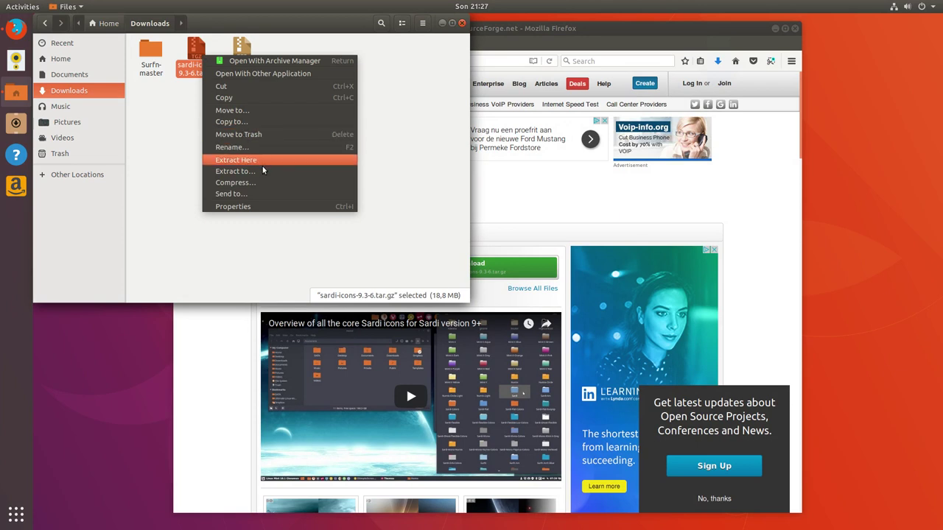
left_click(307, 160)
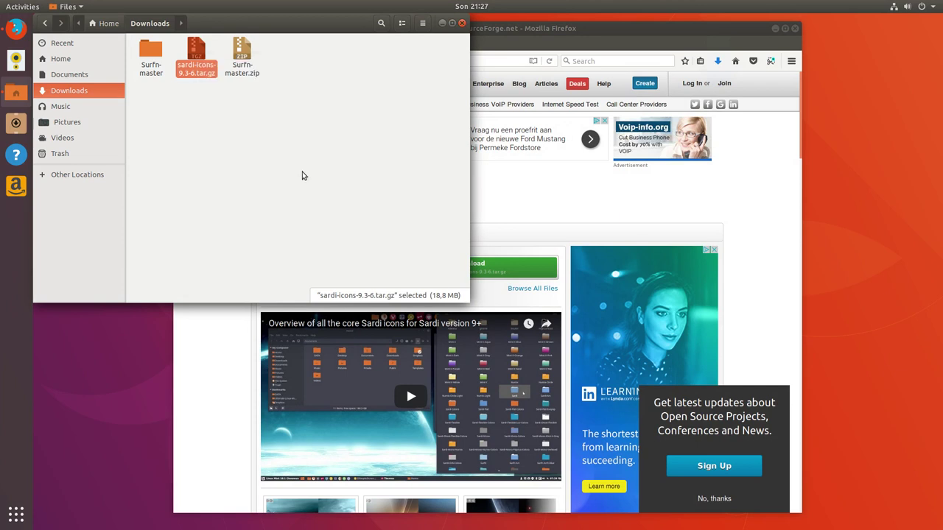
double_click(157, 64)
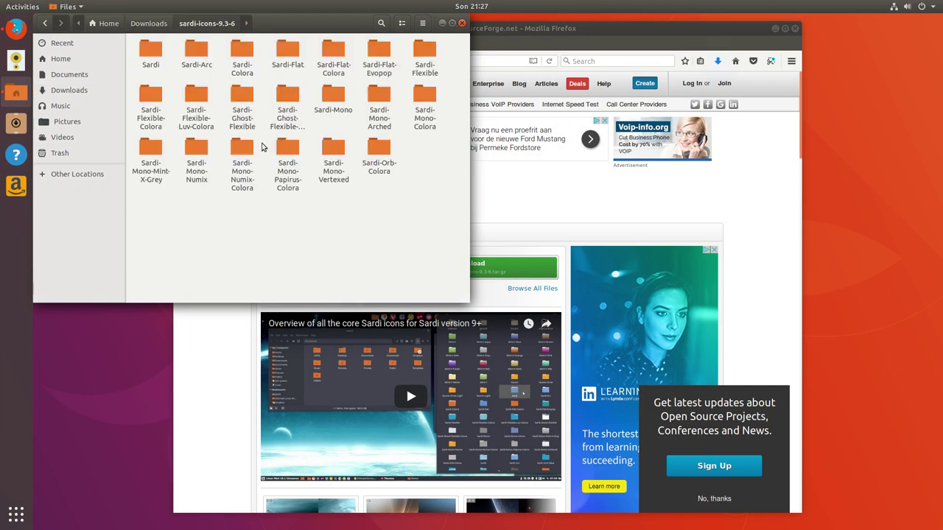
key("ctrl+a")
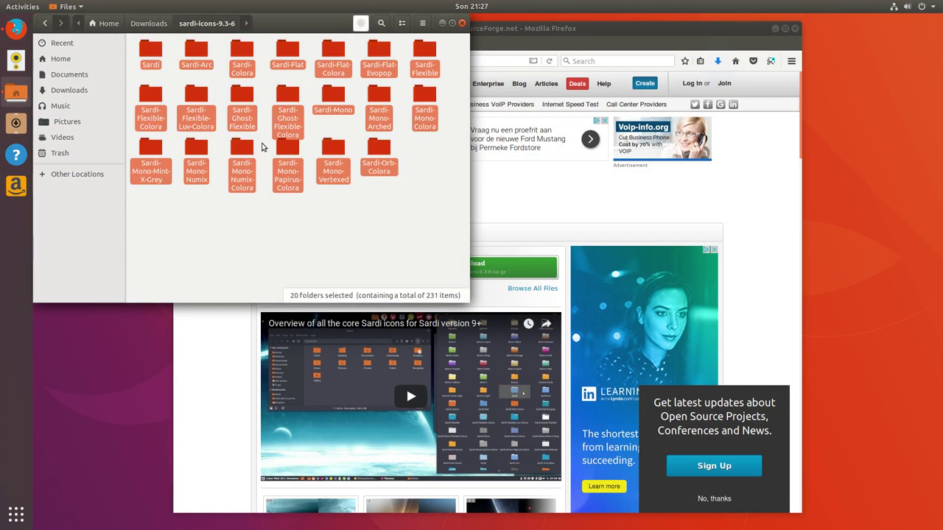
Paste the Sardi folders into Home's hidden .icons folder and close Files
left_click(62, 61)
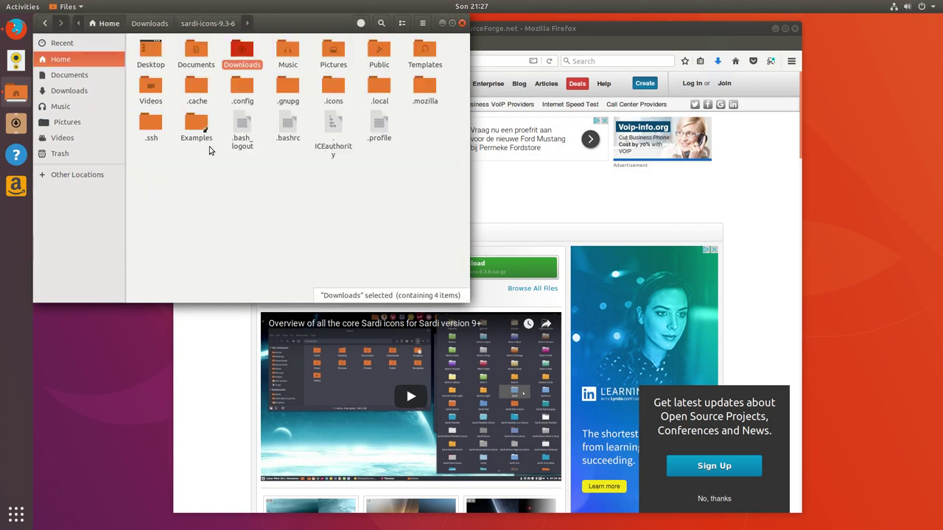
double_click(336, 92)
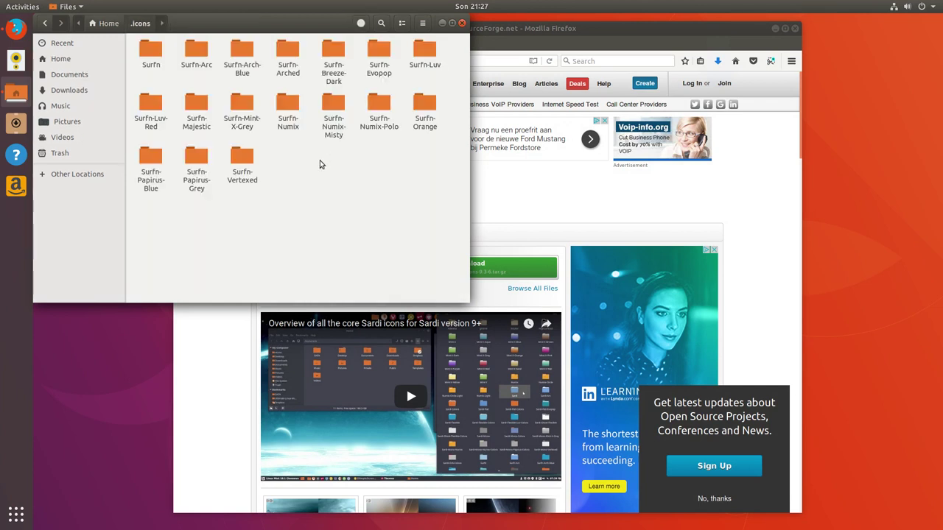
key("ctrl+v")
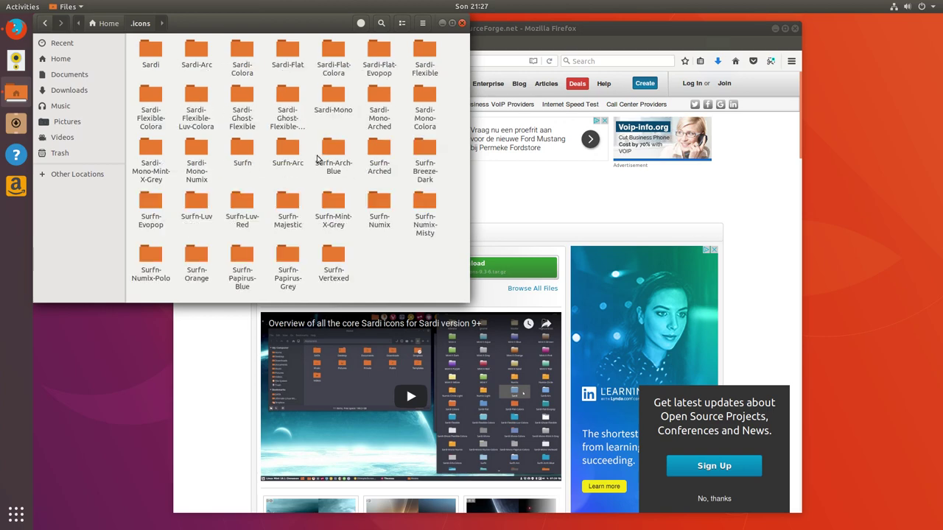
left_click(462, 23)
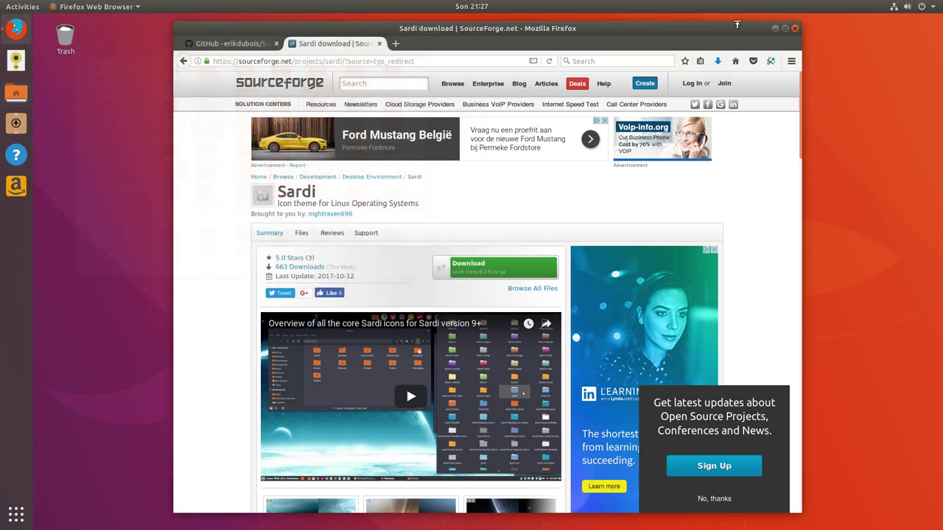
Minimize Firefox, launch GNOME Tweaks by searching 'twe', and pin it to favorites
left_click(776, 29)
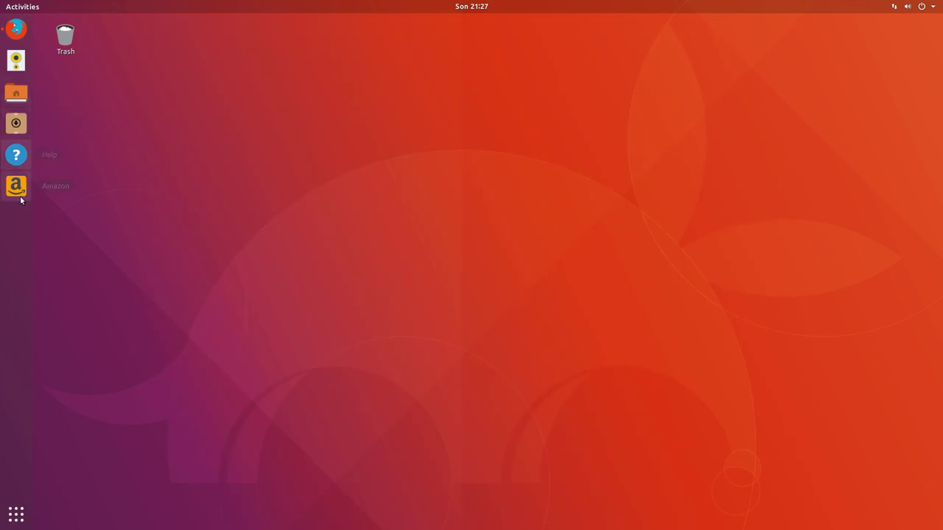
left_click(16, 514)
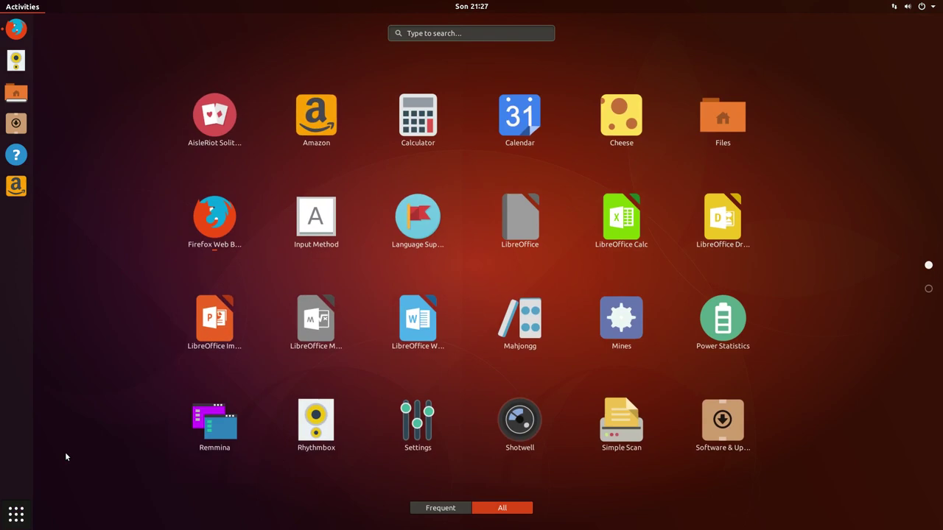
type("twe")
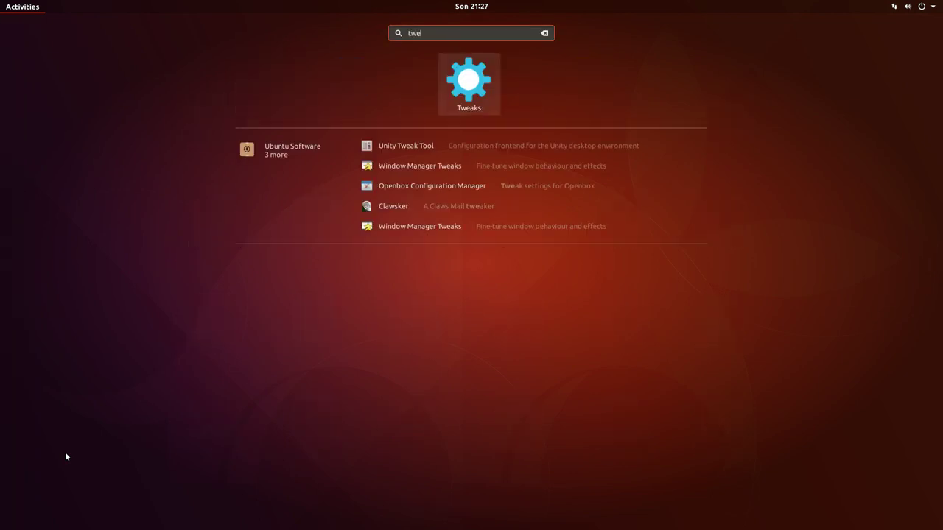
key("Return")
right_click(16, 219)
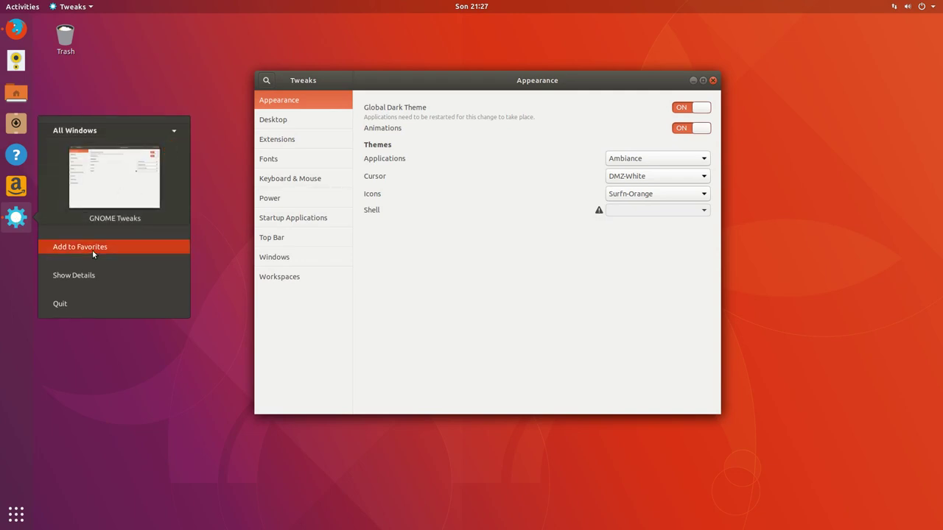
left_click(65, 250)
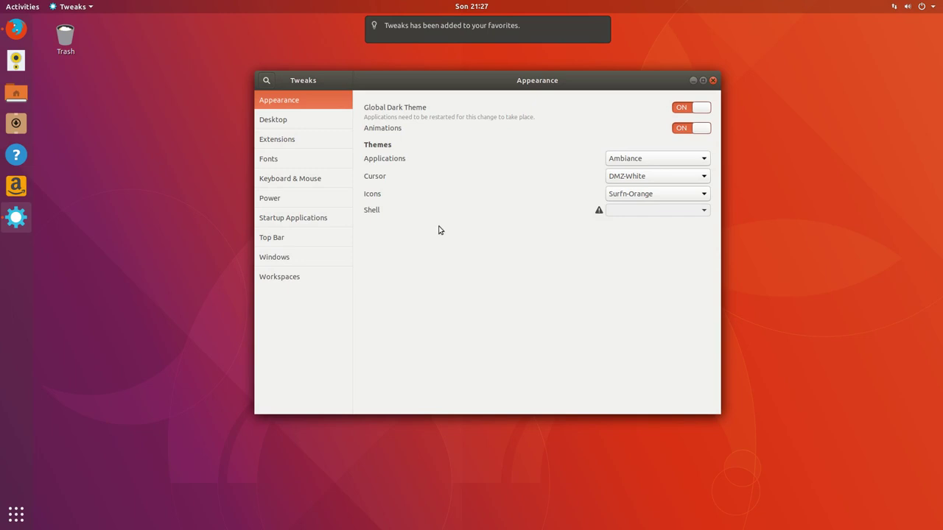
Change the Icons theme from Surfn-Orange to Sardi-Flexible and close Tweaks
left_click(641, 194)
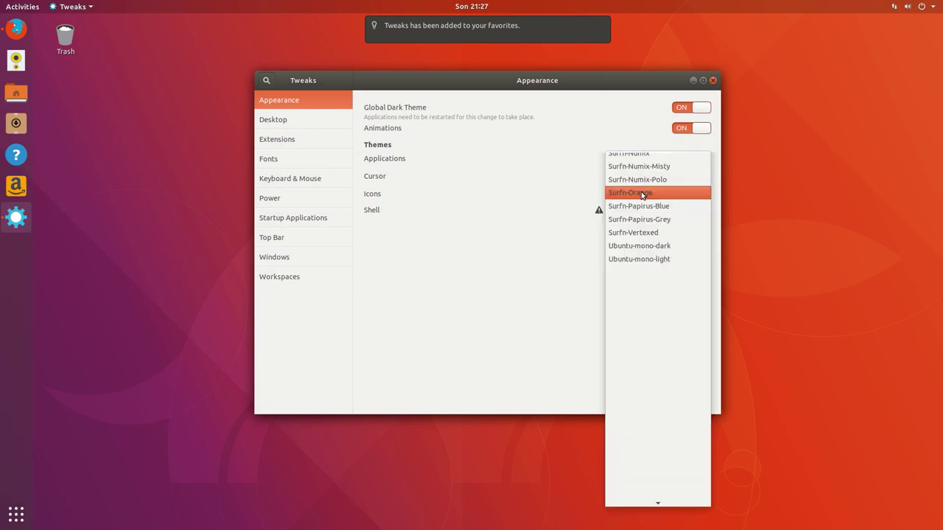
scroll(641, 177, "up", 5)
scroll(666, 174, "up", 5)
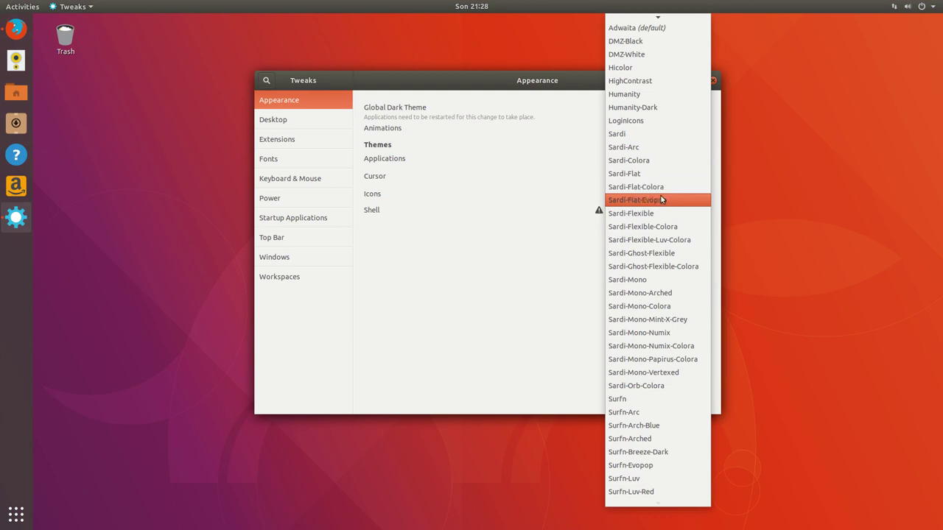
key("Escape")
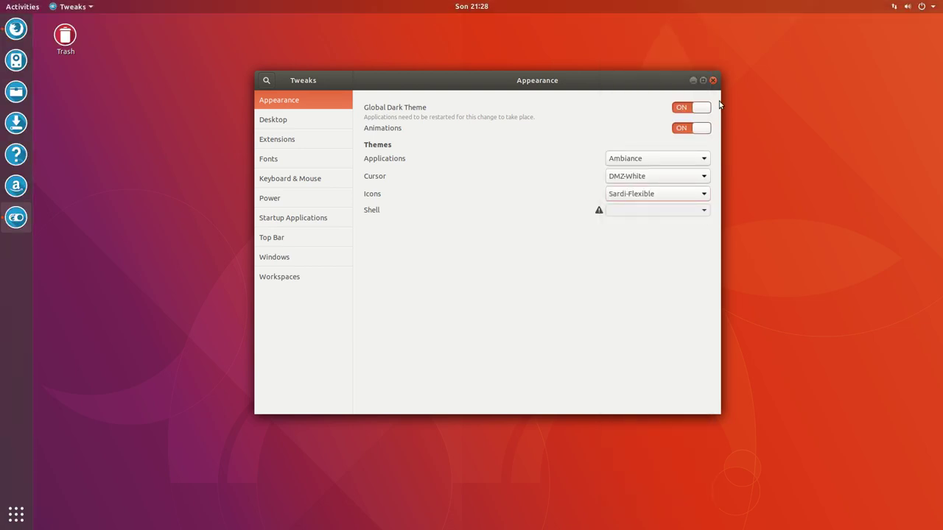
left_click(713, 81)
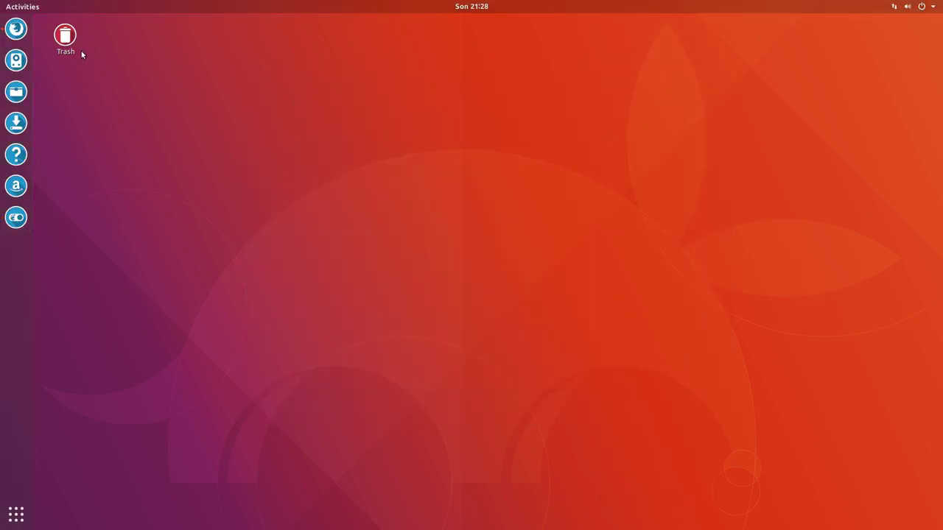
Empty the Trash permanently
right_click(64, 39)
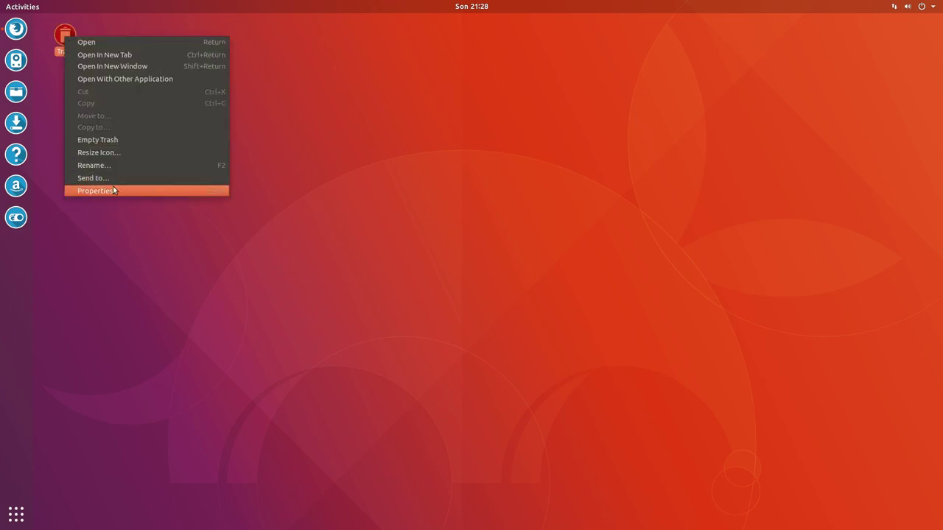
left_click(122, 139)
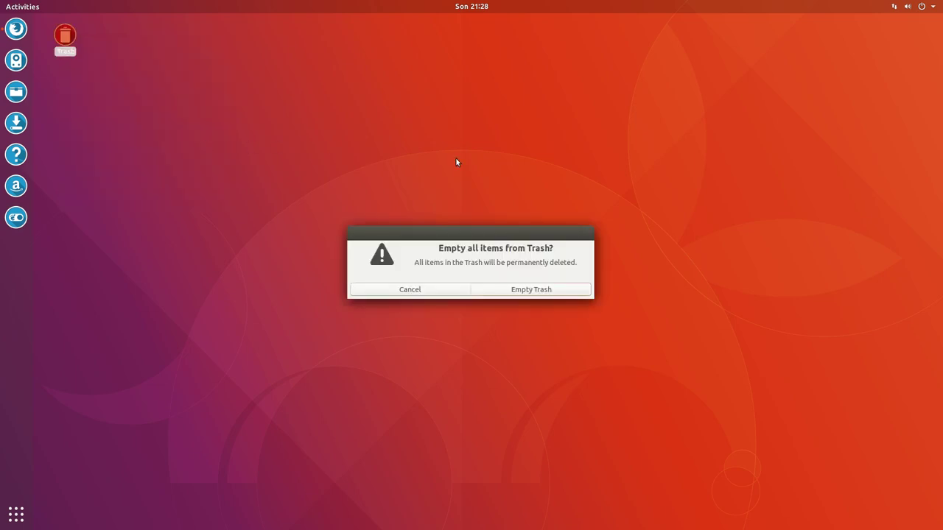
left_click(545, 290)
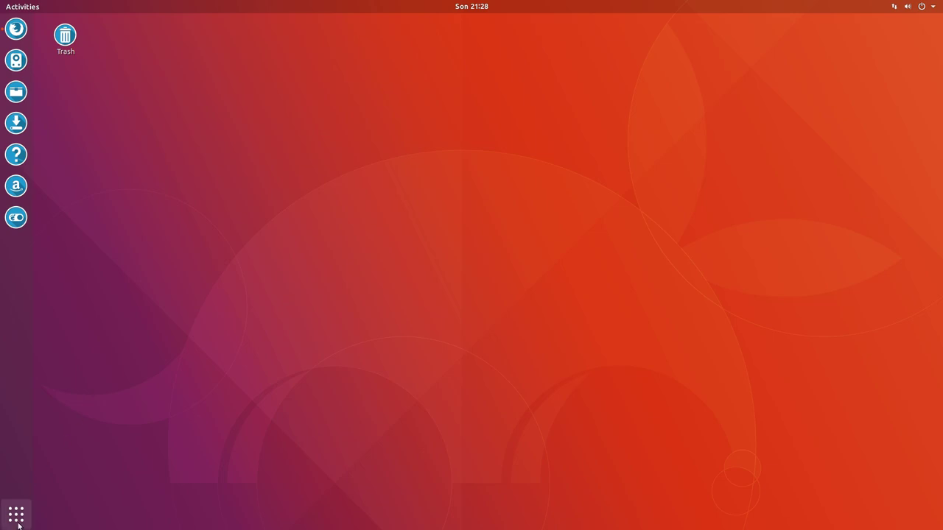
Check the Backups app's unthemed icon in Utilities, then open Files on Home
left_click(18, 523)
scroll(343, 410, "down", 1)
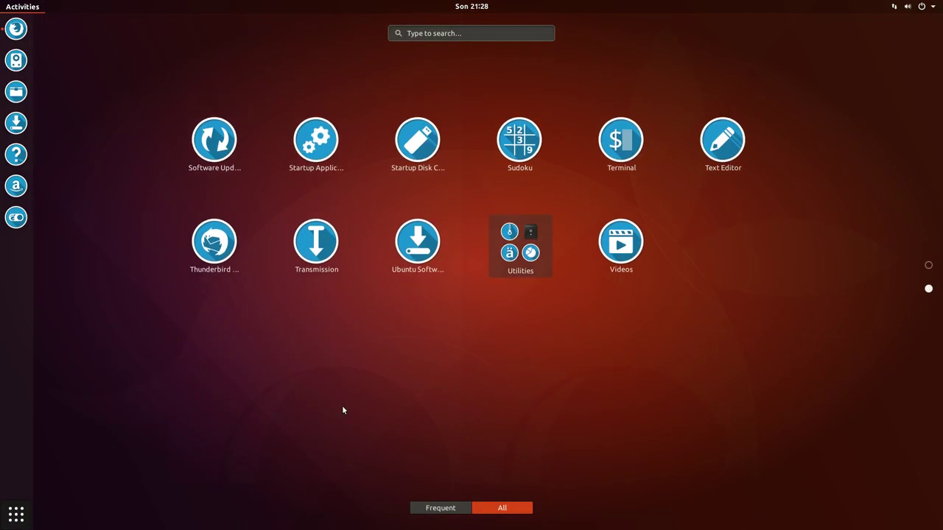
left_click(520, 221)
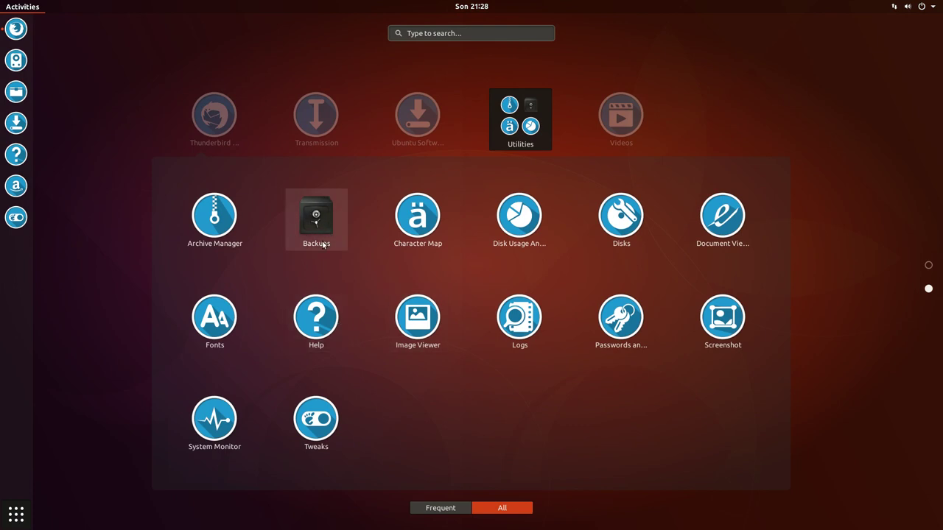
left_click(318, 246)
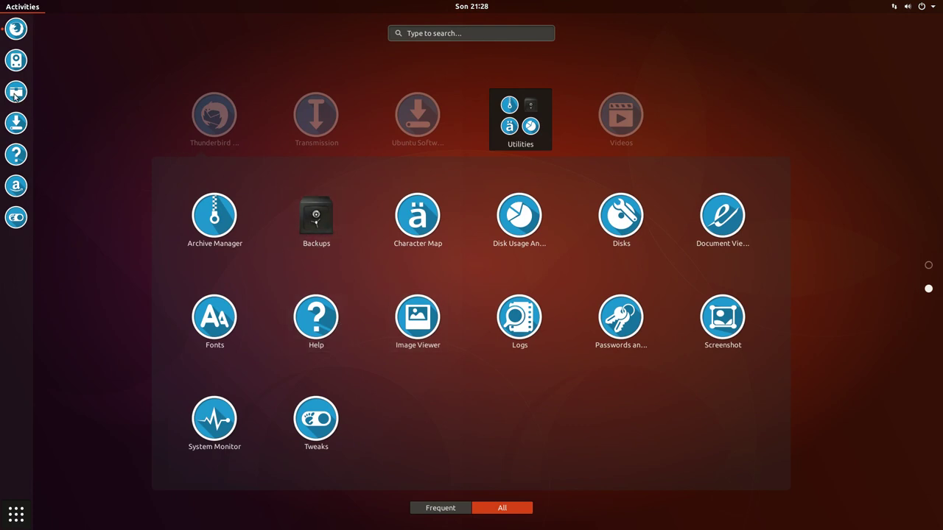
key("Escape")
left_click(15, 92)
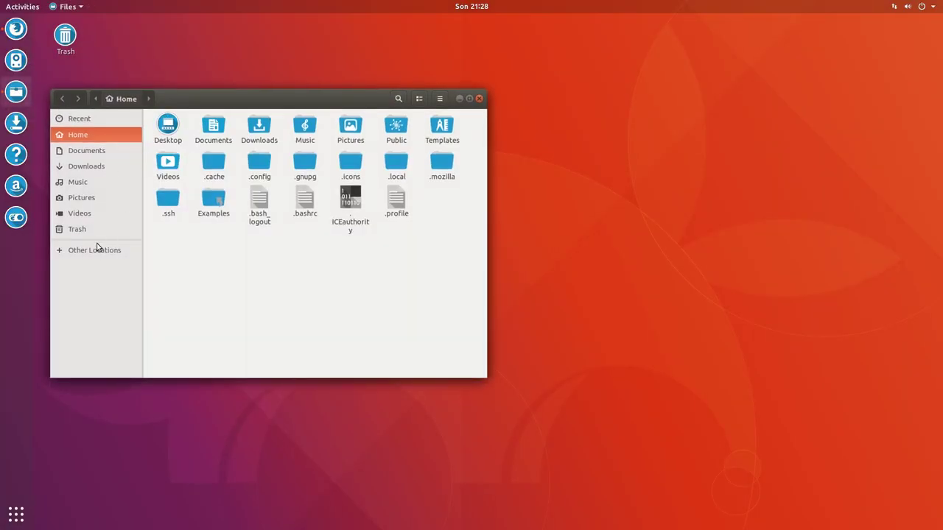
Navigate Files to /usr/share/applications via Other Locations > Computer and select the Backups launcher
left_click(110, 250)
left_click(191, 144)
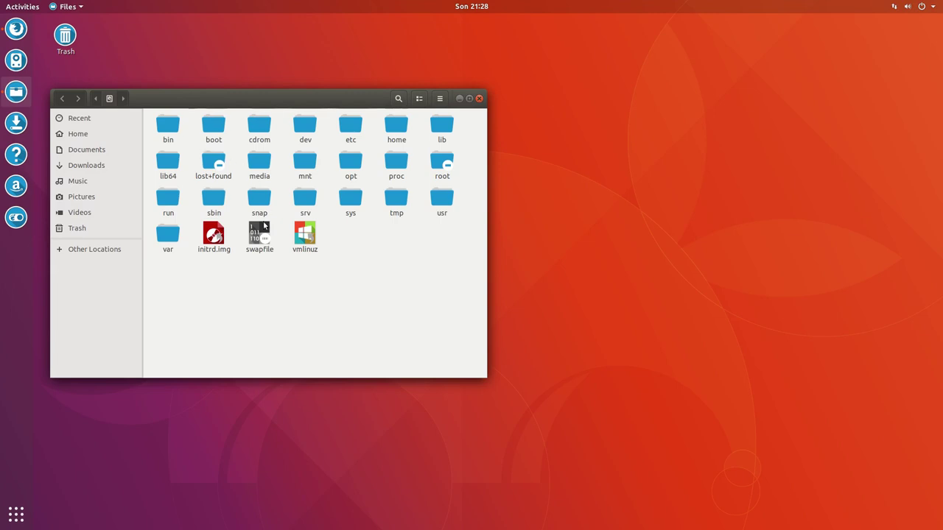
double_click(443, 201)
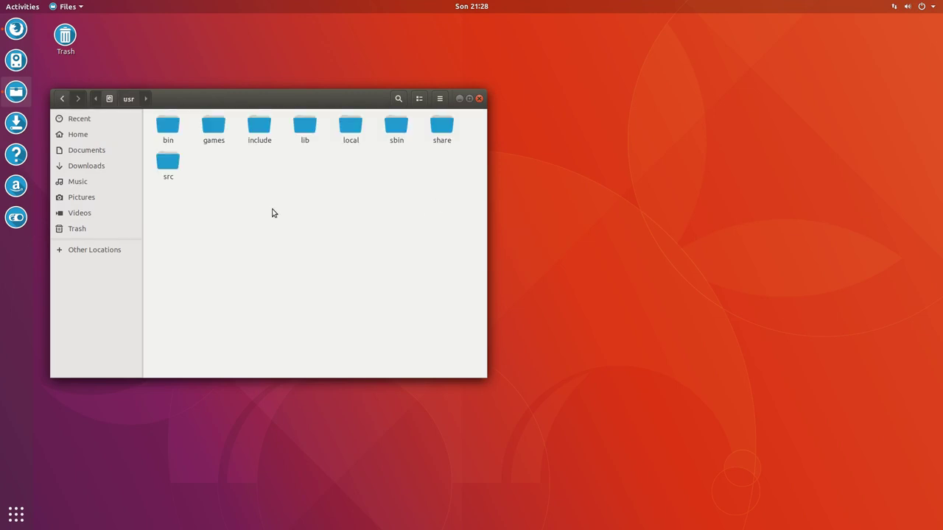
type("shar")
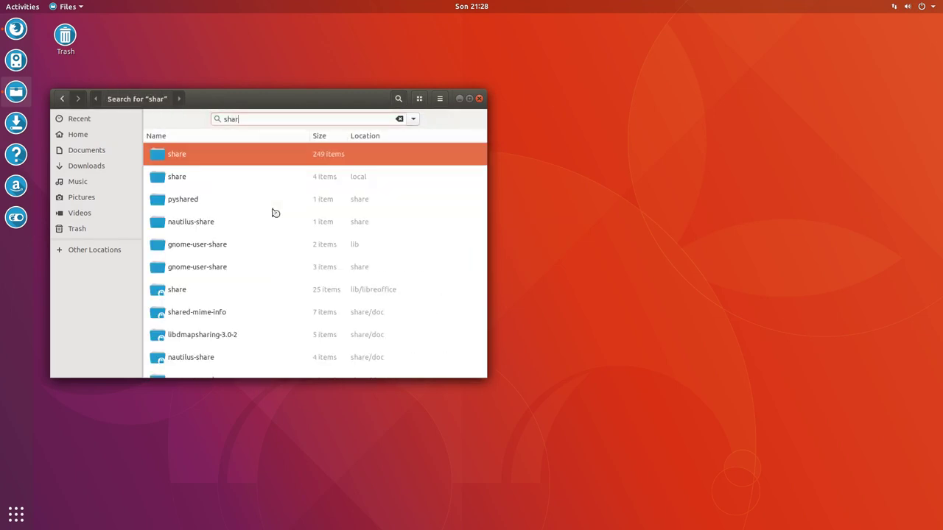
key("Return")
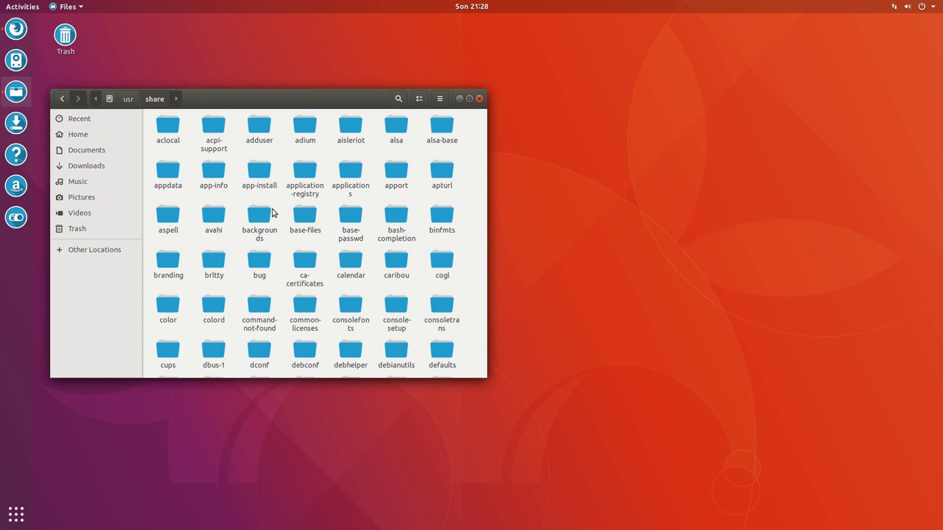
type("applications")
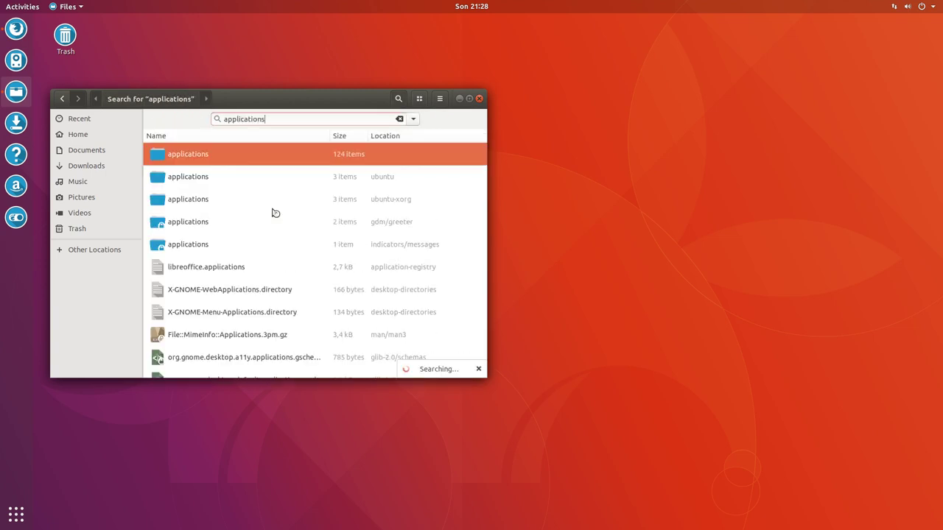
key("Return")
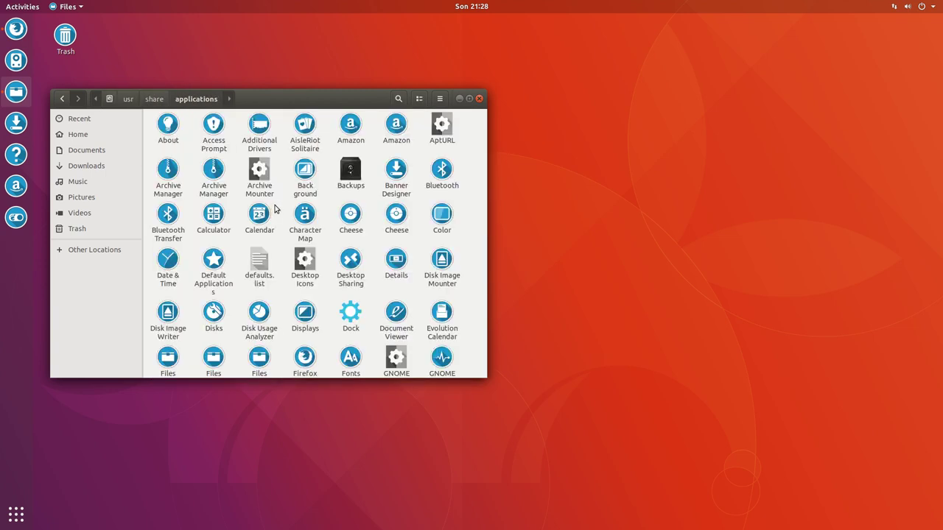
left_click(350, 172)
Open the Backups launcher org.gnome.DejaDup.desktop in Text Editor via Open With Other Application
right_click(349, 173)
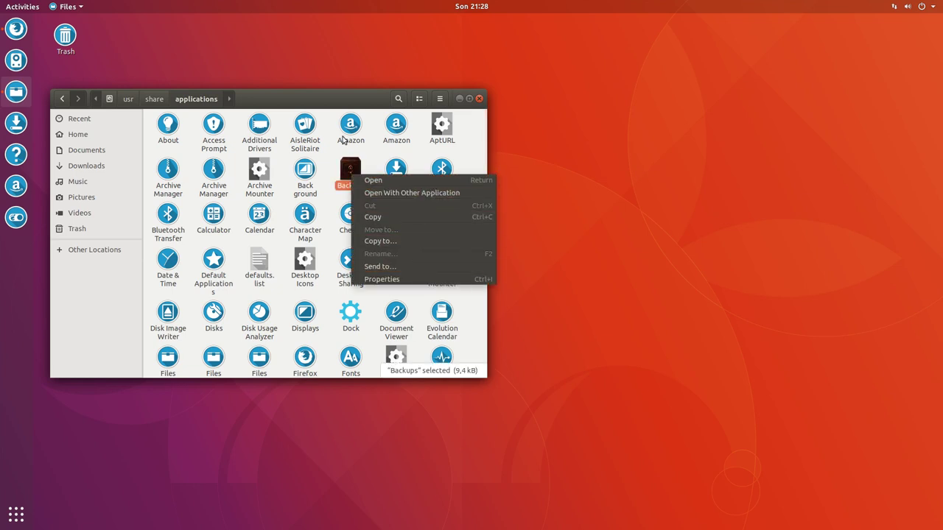
left_click(344, 103)
left_click_drag(348, 97, 363, 59)
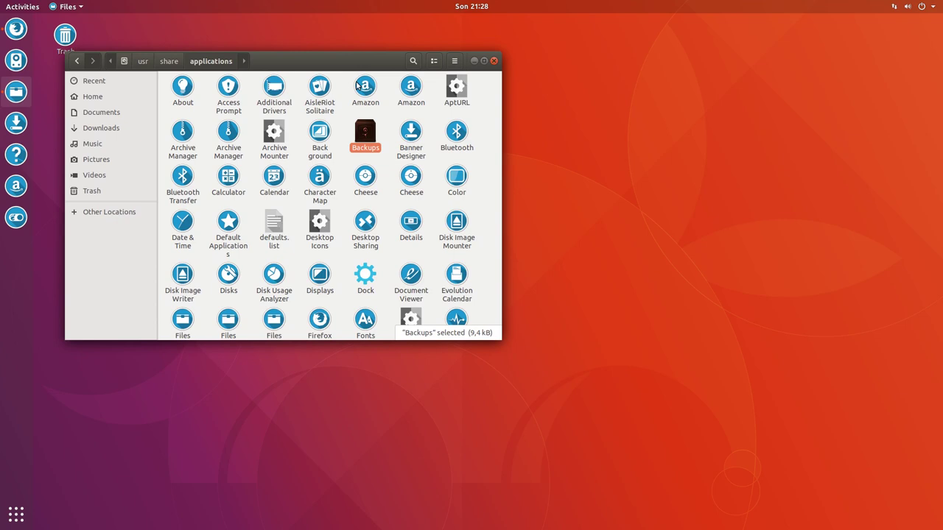
right_click(365, 134)
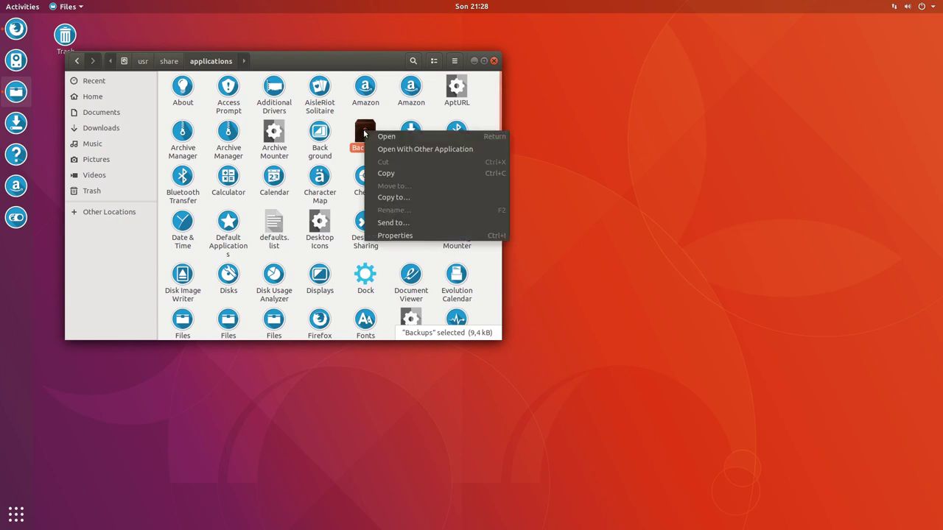
left_click(427, 150)
left_click(319, 290)
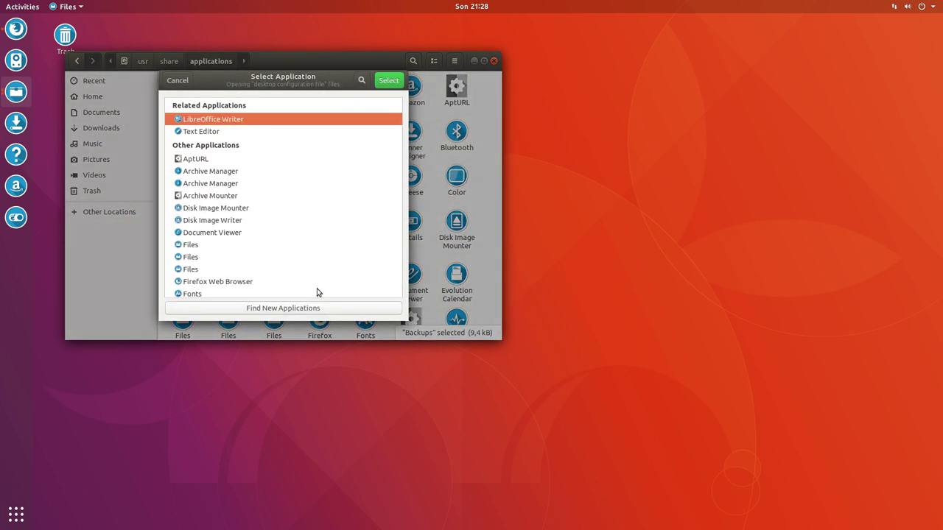
left_click(211, 132)
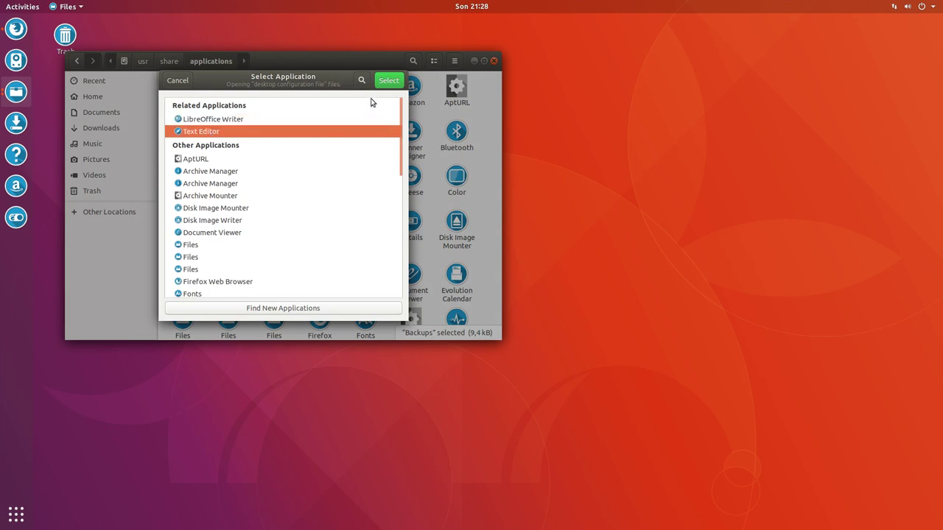
left_click(388, 81)
scroll(190, 249, "down", 5)
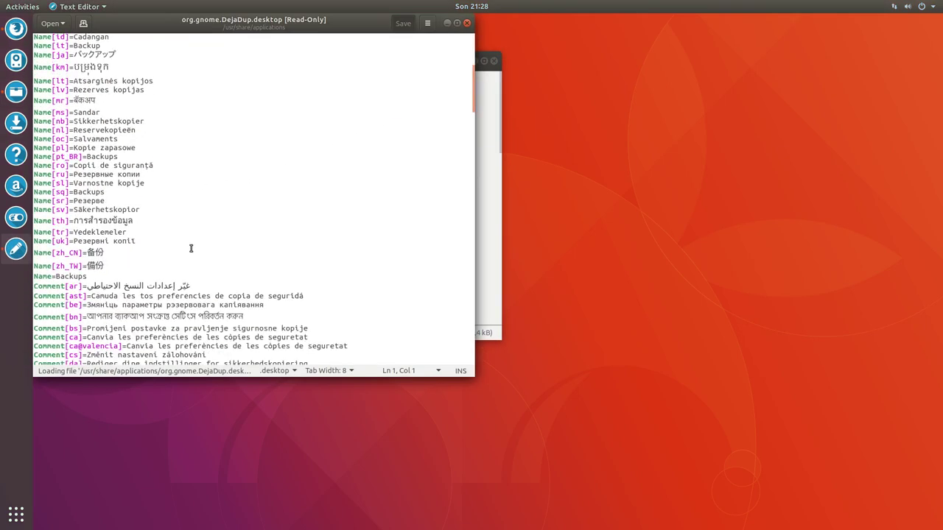
Search the file for 'icon', select the Icon= value org.gnome.DejaDup, and move the editor aside
key("ctrl+f")
type("icons")
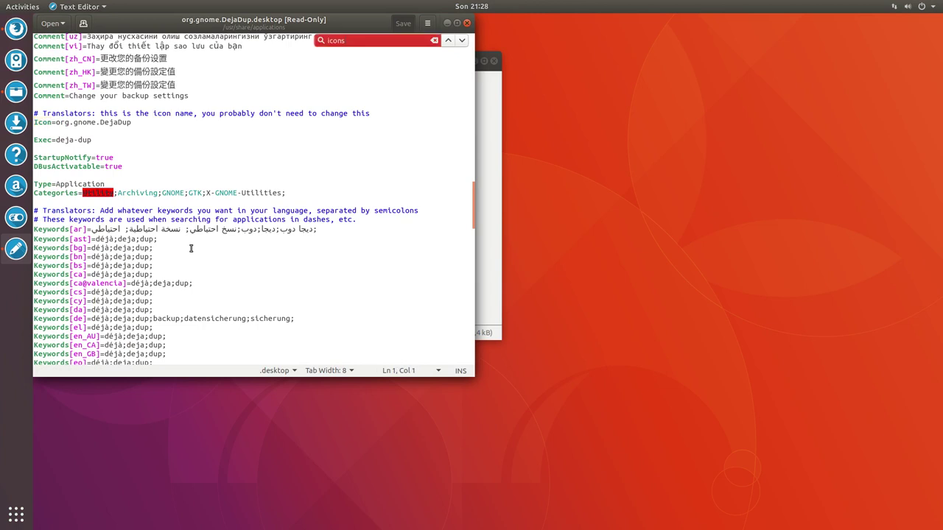
key("BackSpace")
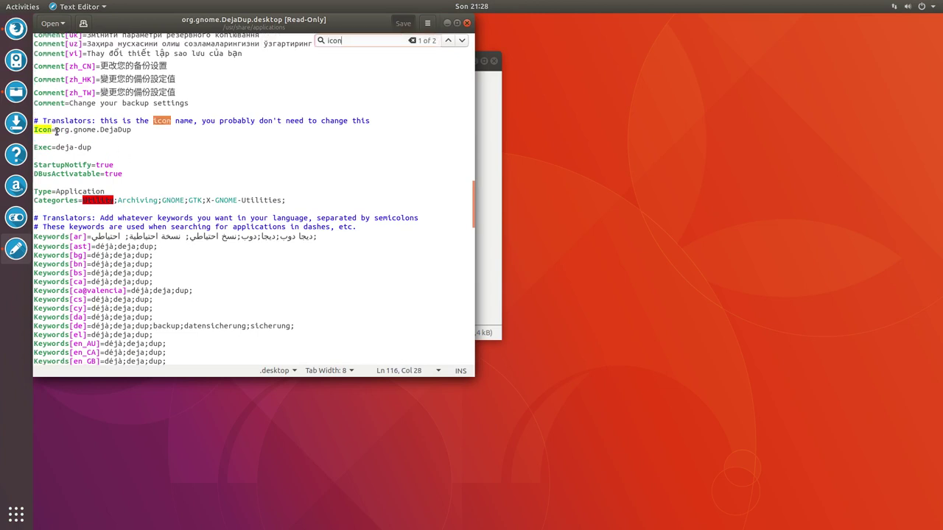
left_click_drag(56, 130, 142, 131)
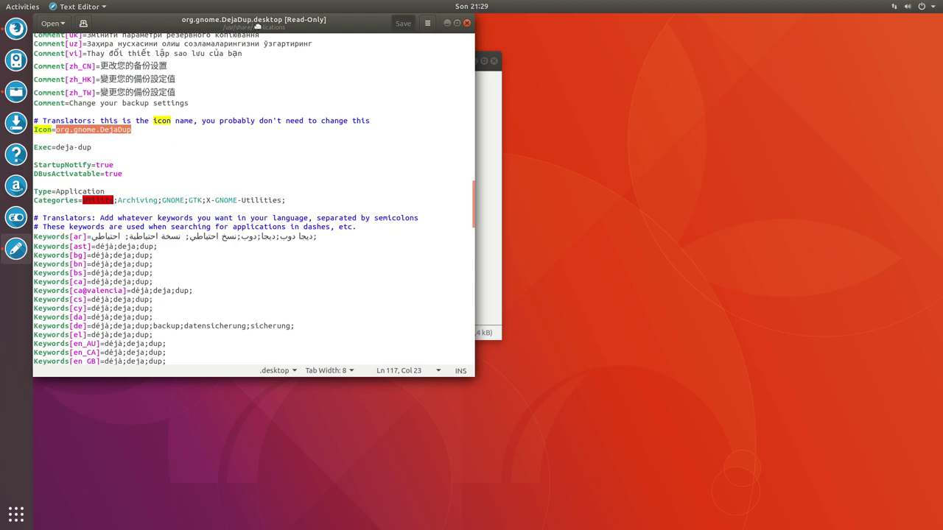
left_click_drag(239, 33, 723, 179)
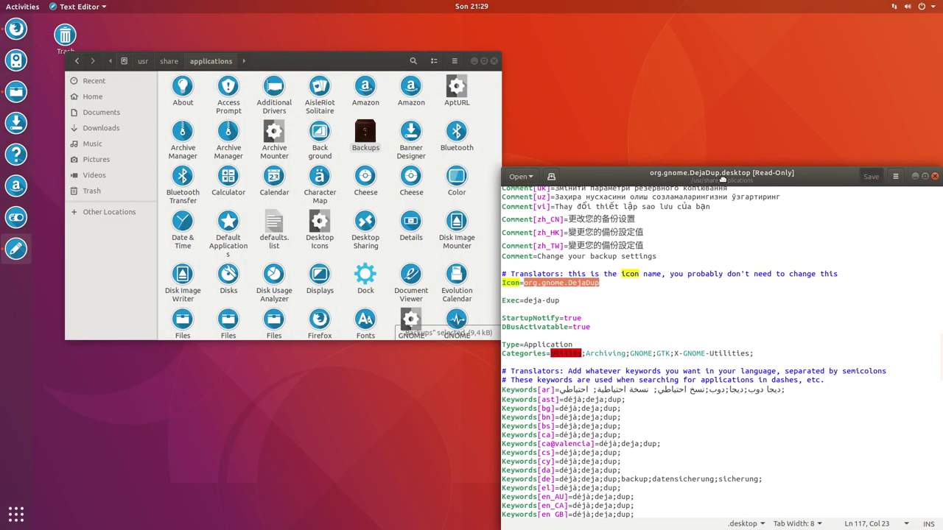
left_click(367, 134)
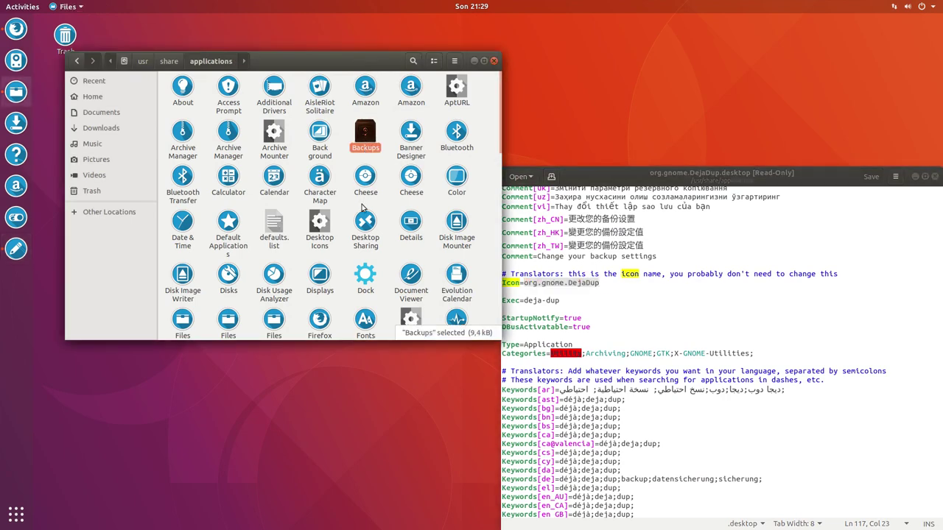
scroll(362, 208, "down", 3)
scroll(362, 207, "down", 8)
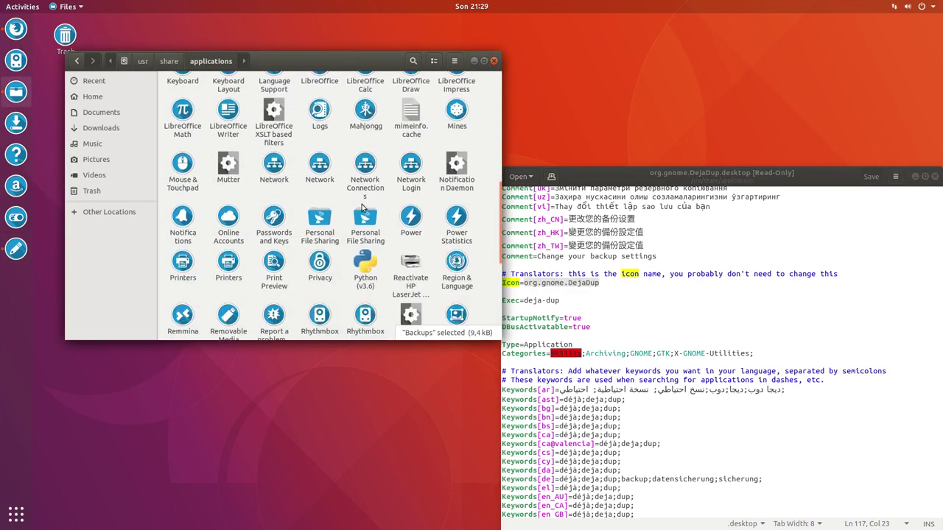
scroll(361, 204, "down", 3)
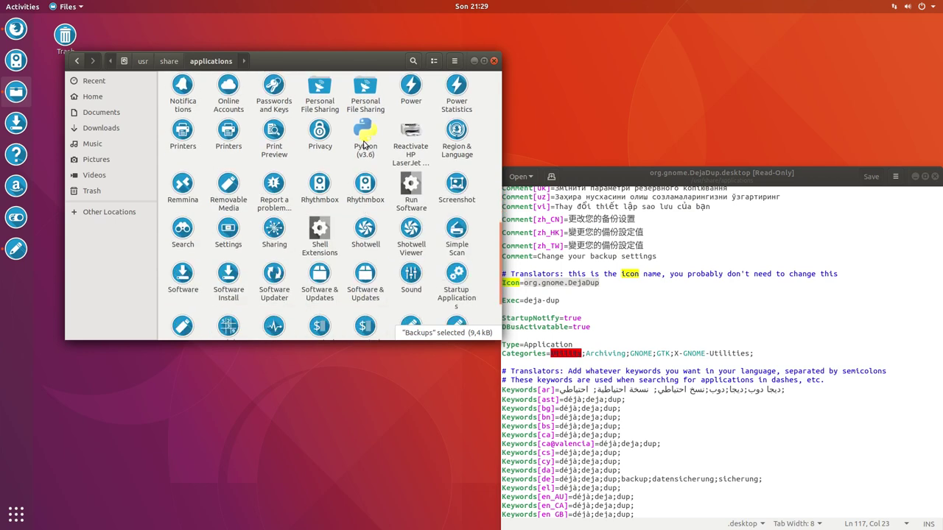
scroll(364, 170, "down", 4)
scroll(363, 170, "up", 8)
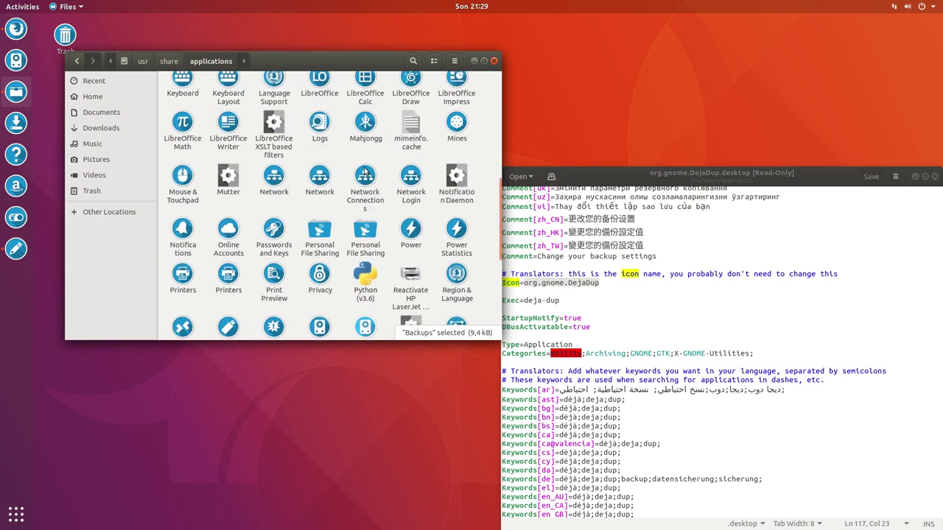
scroll(358, 232, "down", 5)
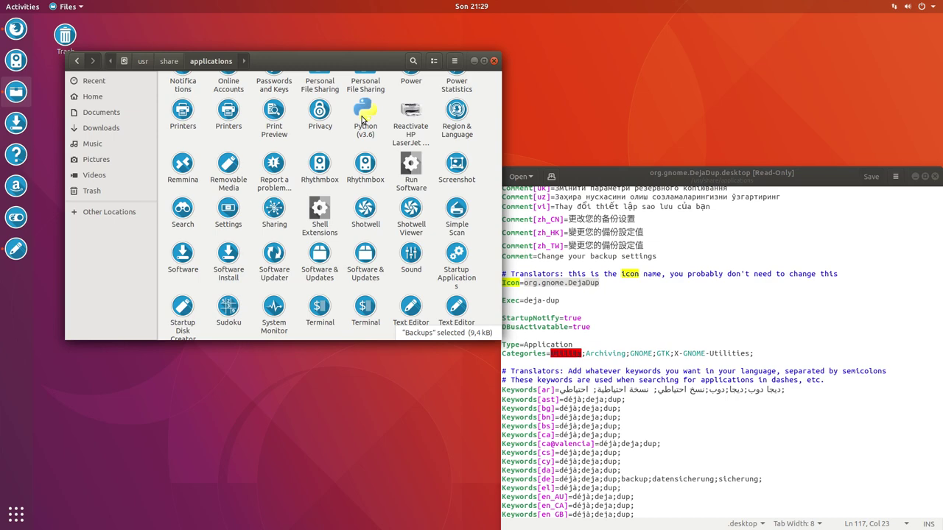
Search Google for 'hardcodefixer foggalong' in a new Firefox tab
left_click(16, 28)
left_click(395, 44)
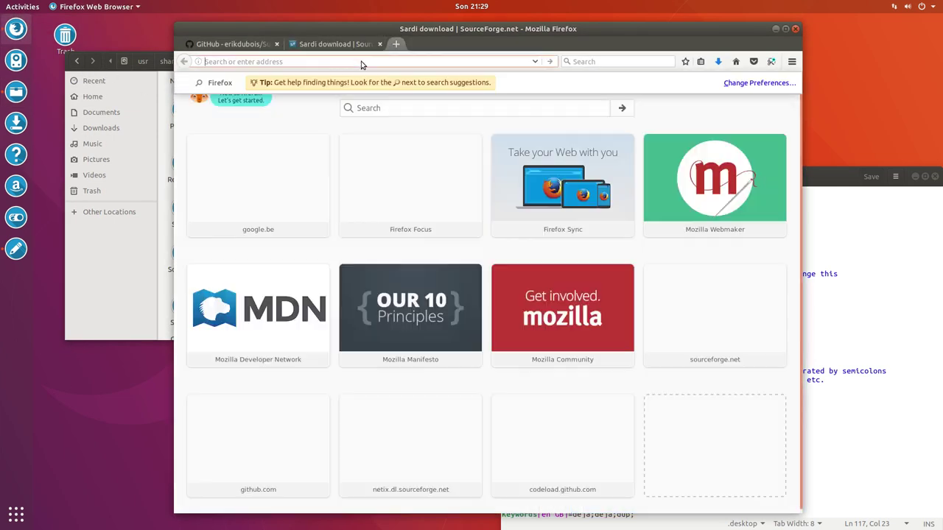
type("hardco")
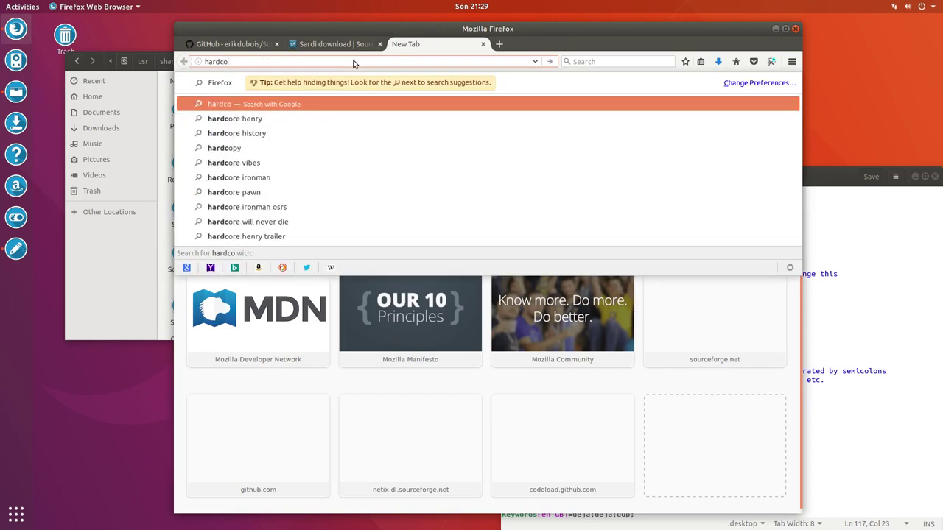
type("defixer")
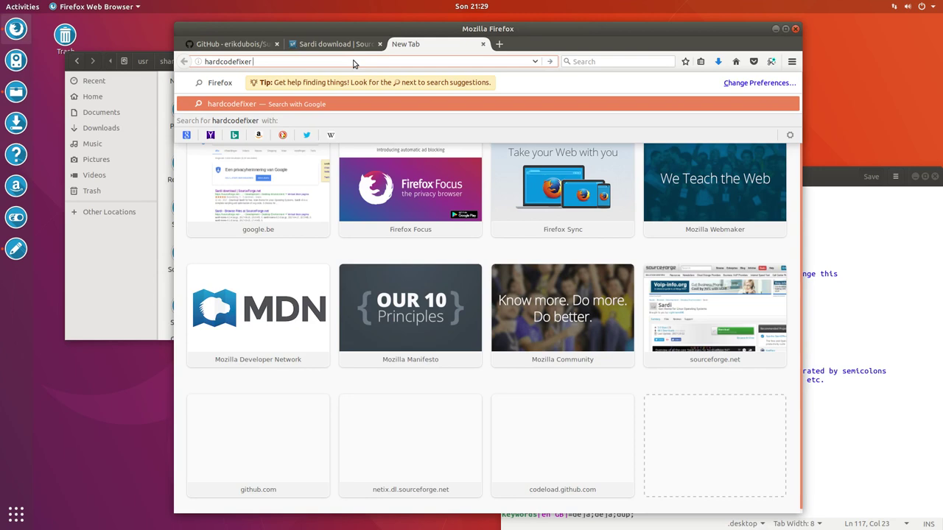
type(" foggalong")
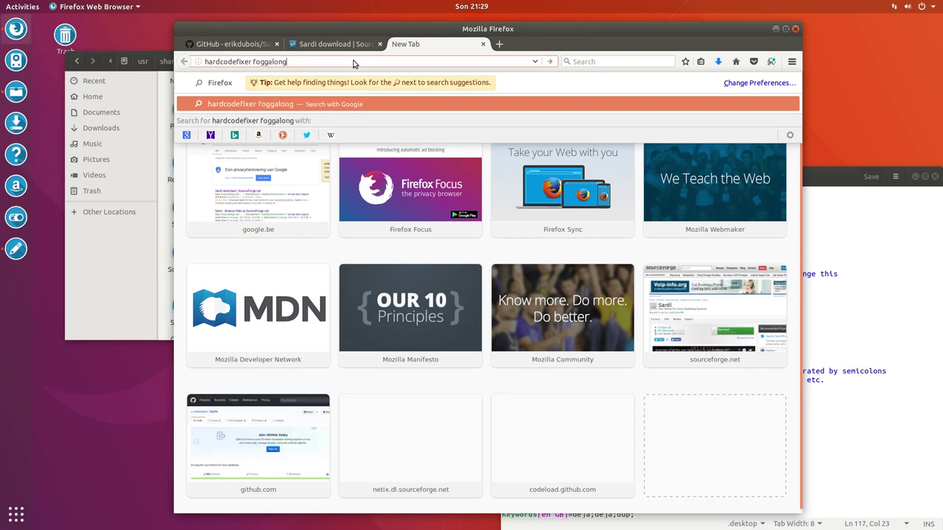
key("Return")
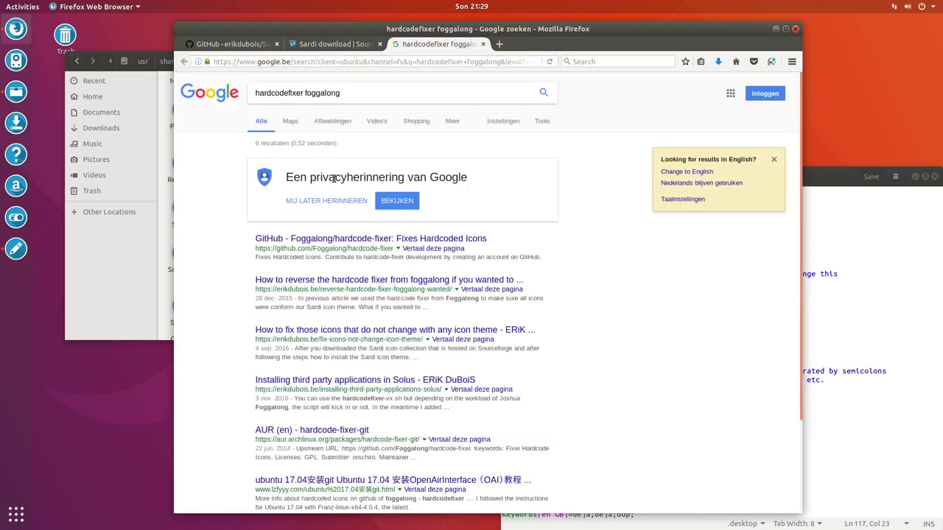
Download the Foggalong/hardcode-fixer GitHub repository as hardcode-fixer-master.zip
left_click(346, 238)
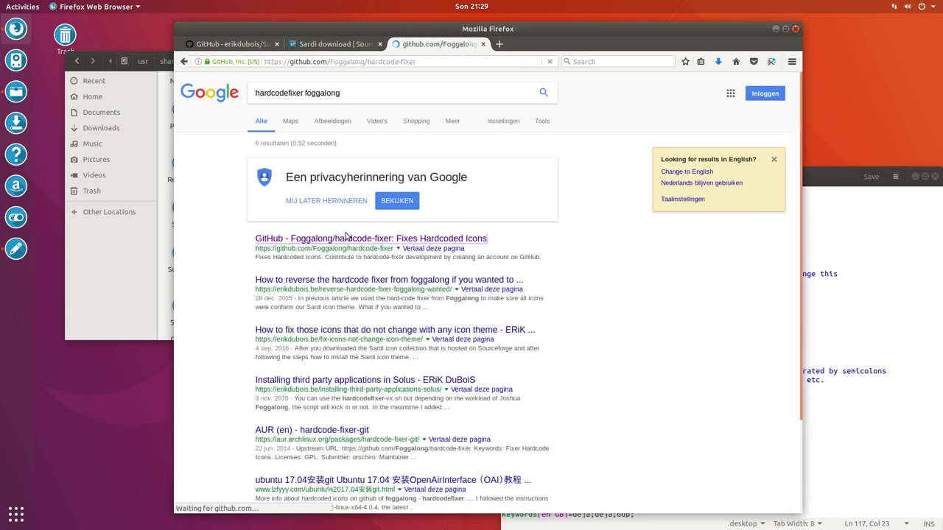
left_click(720, 335)
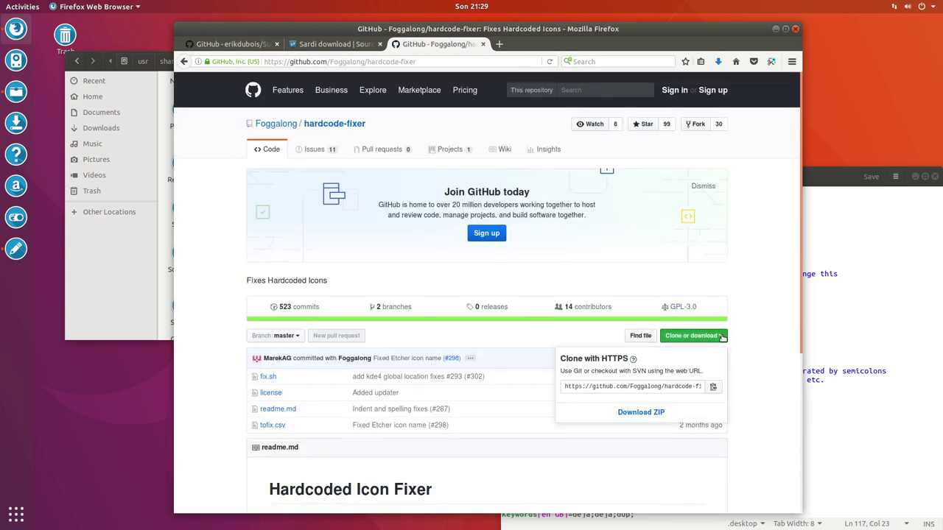
left_click(665, 416)
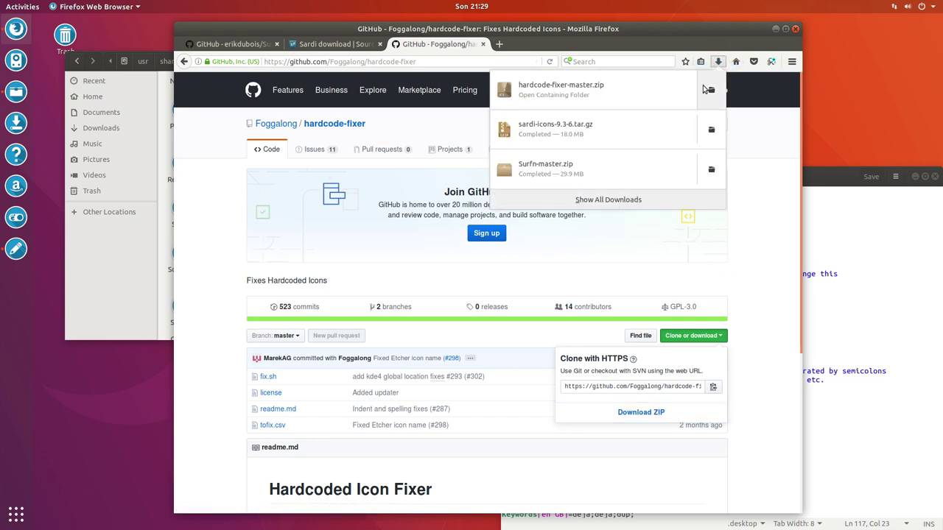
left_click(703, 90)
Extract hardcode-fixer-master.zip in Downloads, open the extracted folder, and open a Terminal there
right_click(247, 49)
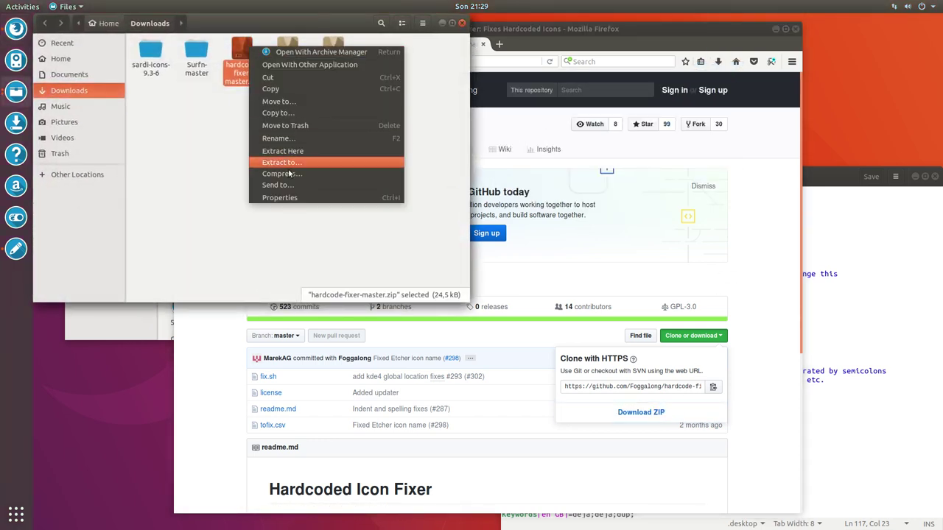
left_click(306, 149)
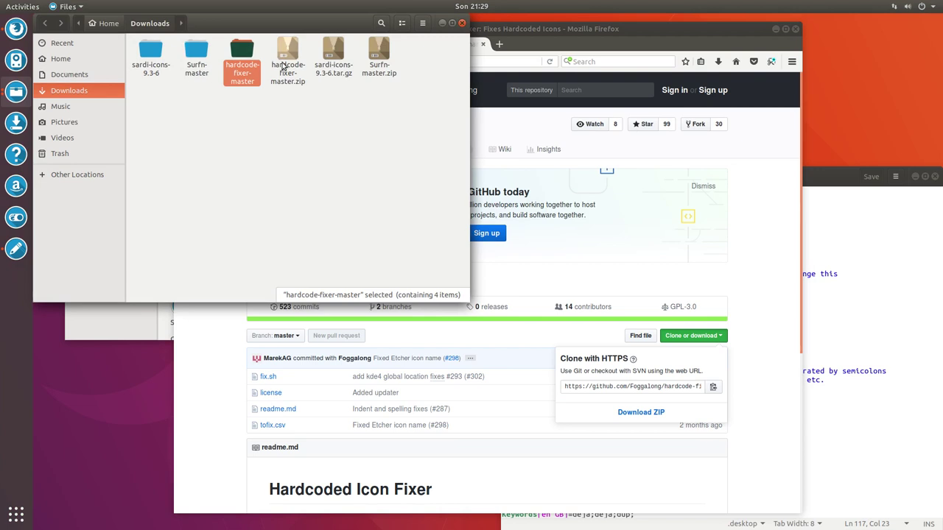
double_click(242, 55)
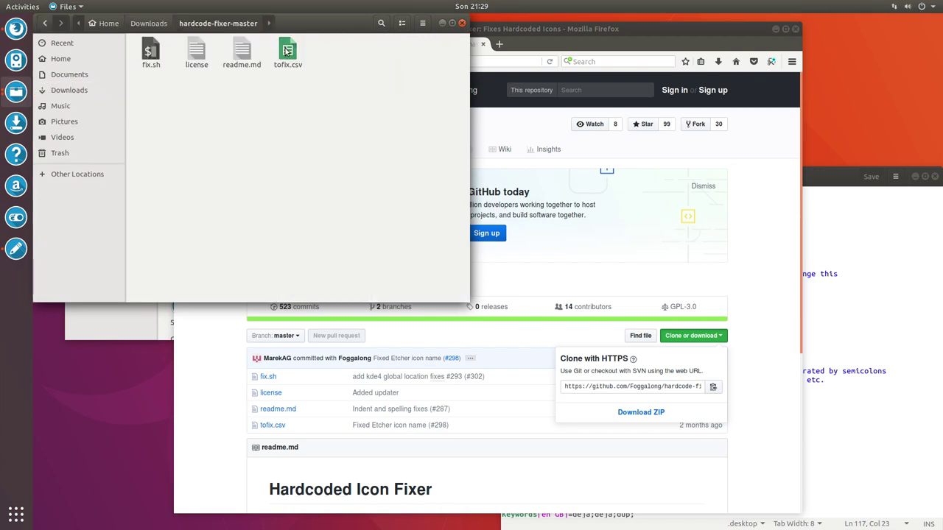
left_click(151, 52)
right_click(201, 105)
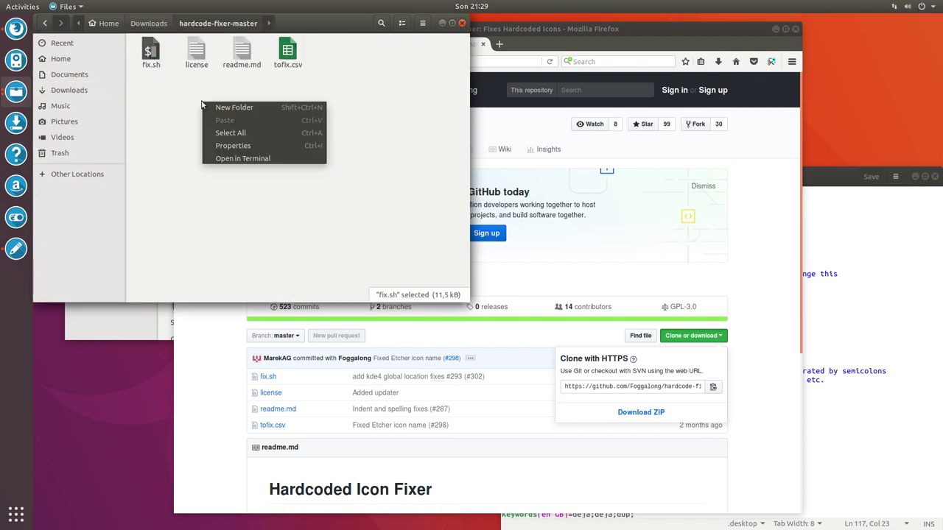
left_click(276, 159)
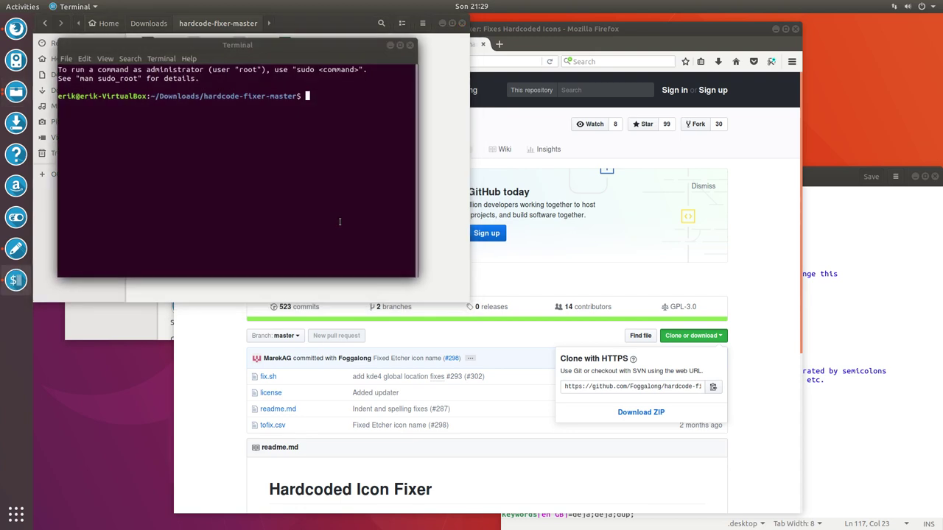
Run sudo ./fix.sh with the administrator password, then cancel it with Ctrl+C
type("sudo ./fix.sh")
key("Return")
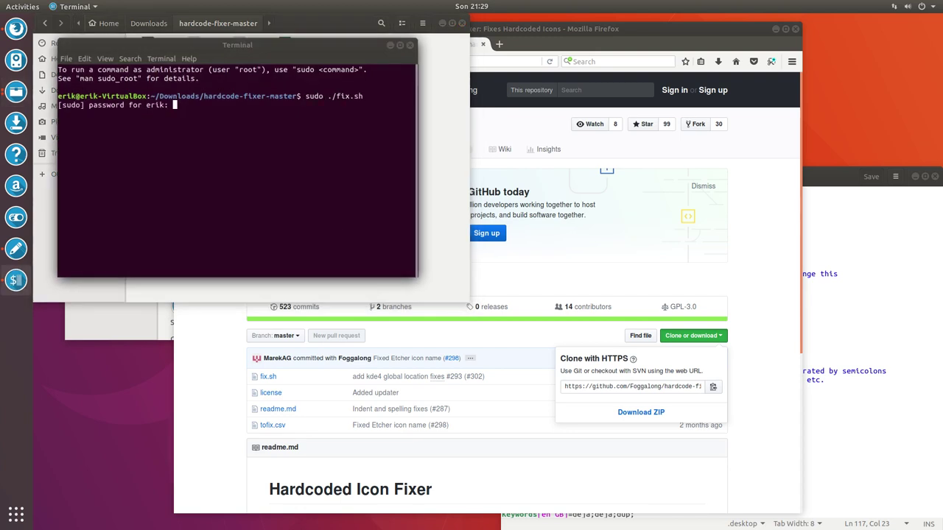
key("Return")
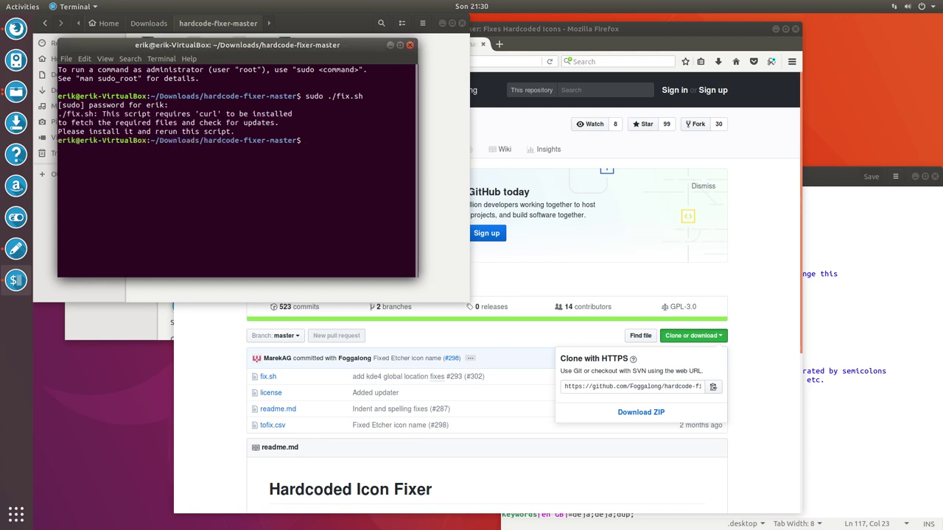
key("ctrl+c")
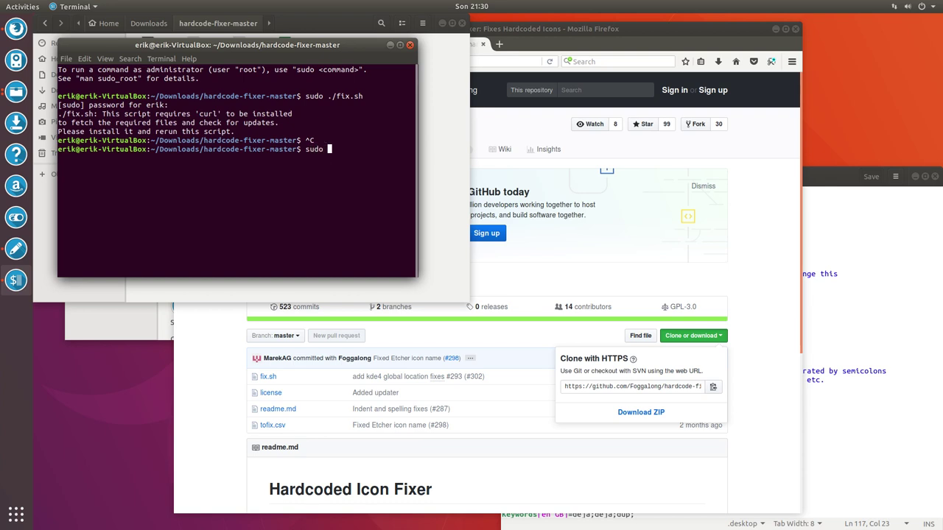
Install curl with sudo apt install curl, then rerun sudo ./fix.sh
type("sudo apt install curl")
key("Return")
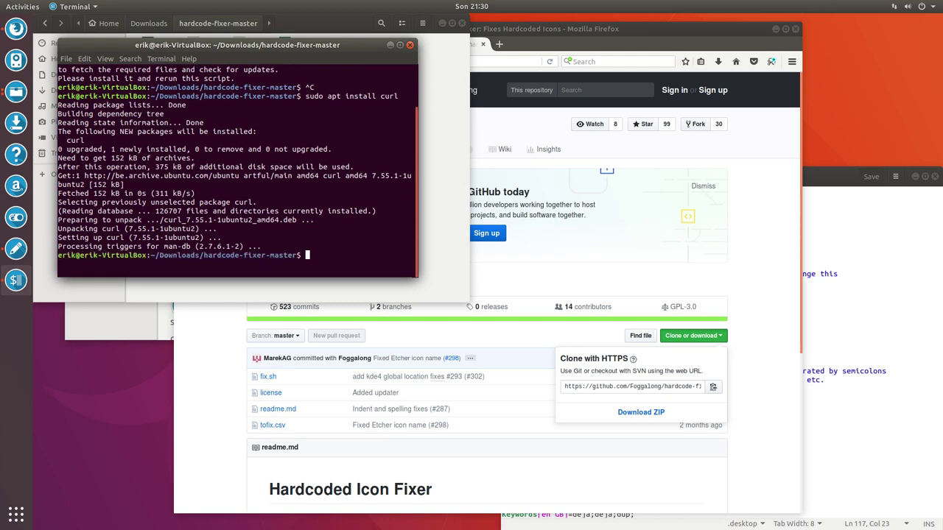
key("Up")
key("Up")
key("Return")
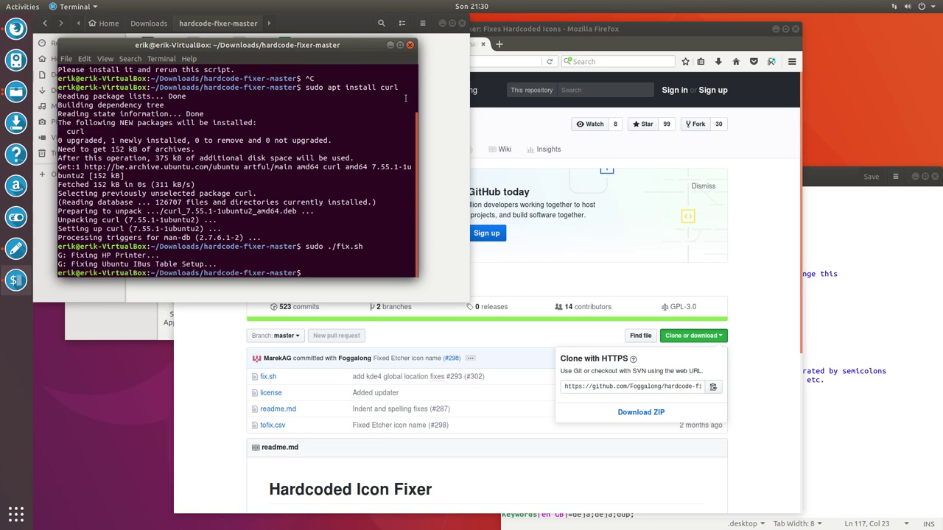
Close the terminal and bring the /usr/share/applications window forward, scrolling its launchers
left_click(410, 46)
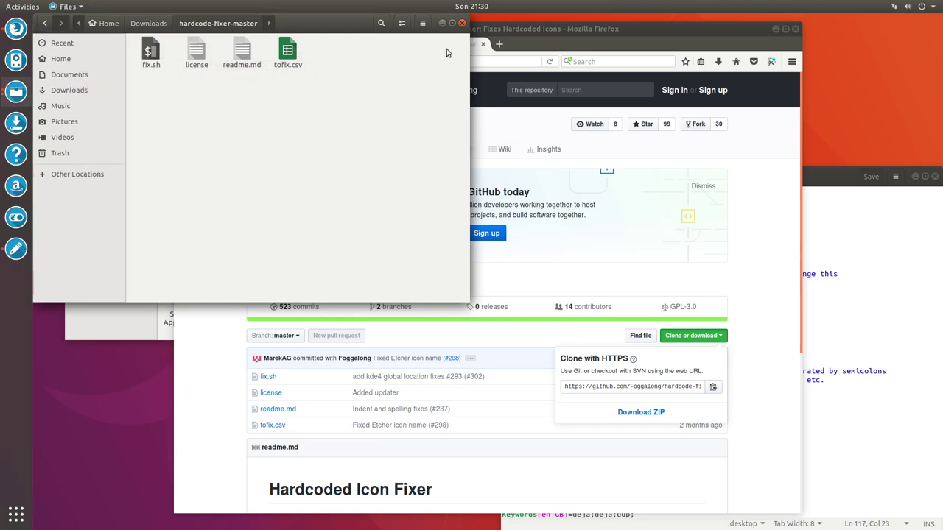
left_click_drag(324, 26, 432, 169)
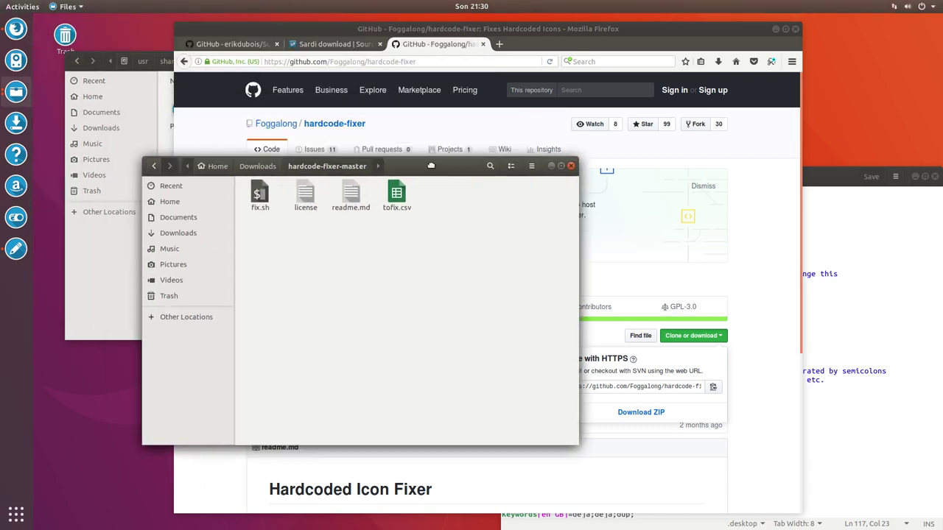
left_click(110, 284)
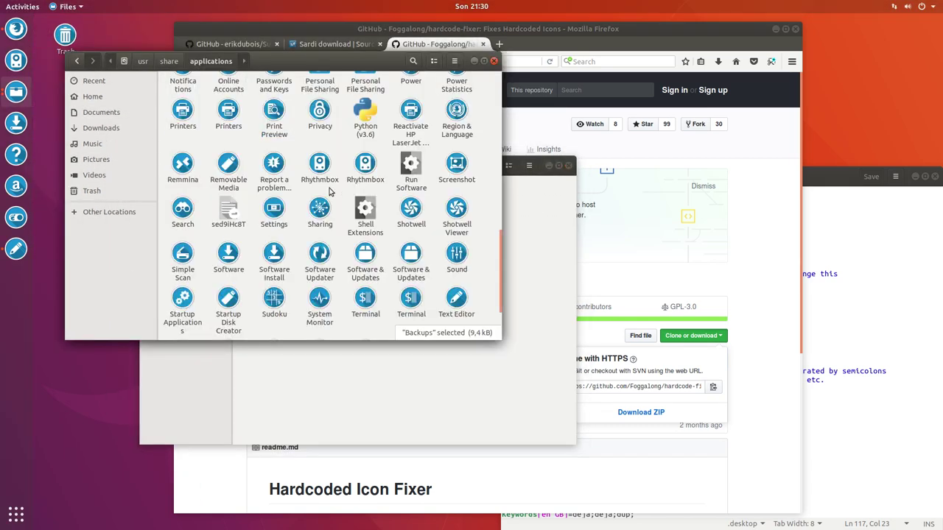
left_click(367, 120)
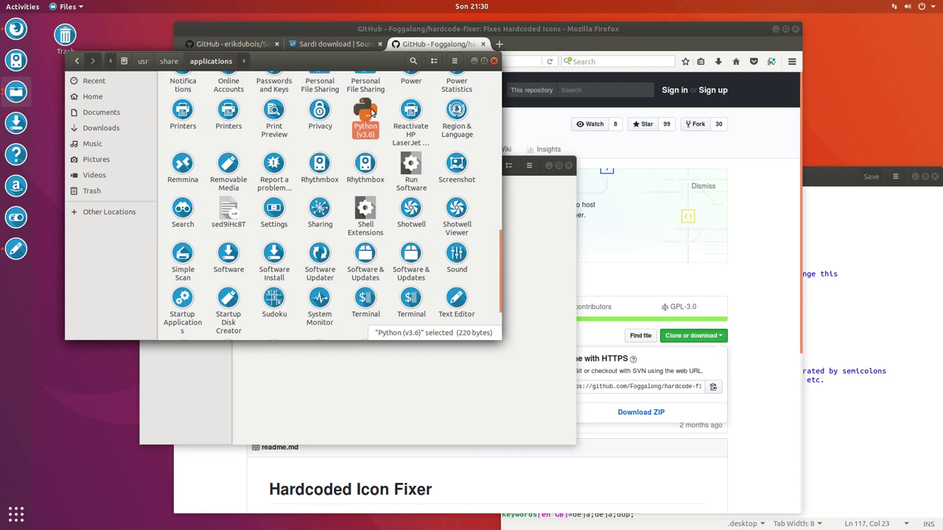
right_click(370, 110)
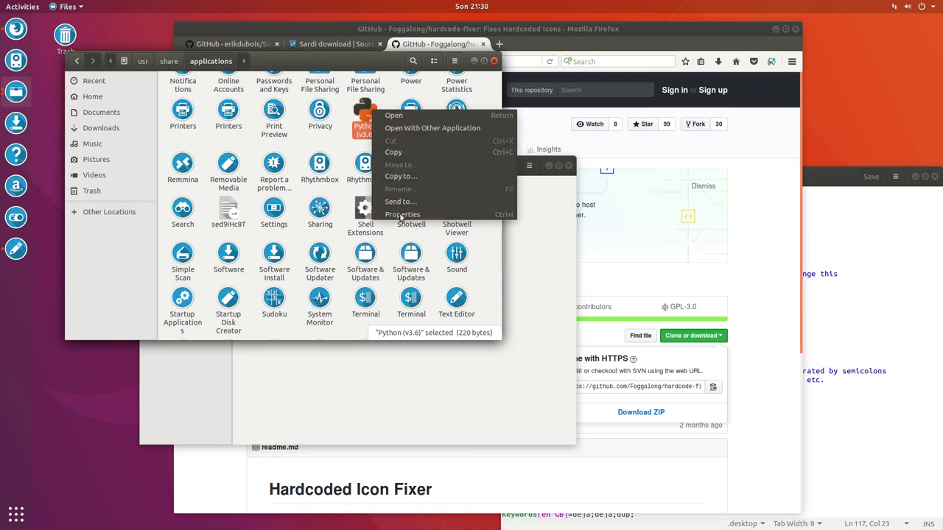
left_click(468, 101)
scroll(480, 98, "down", 3)
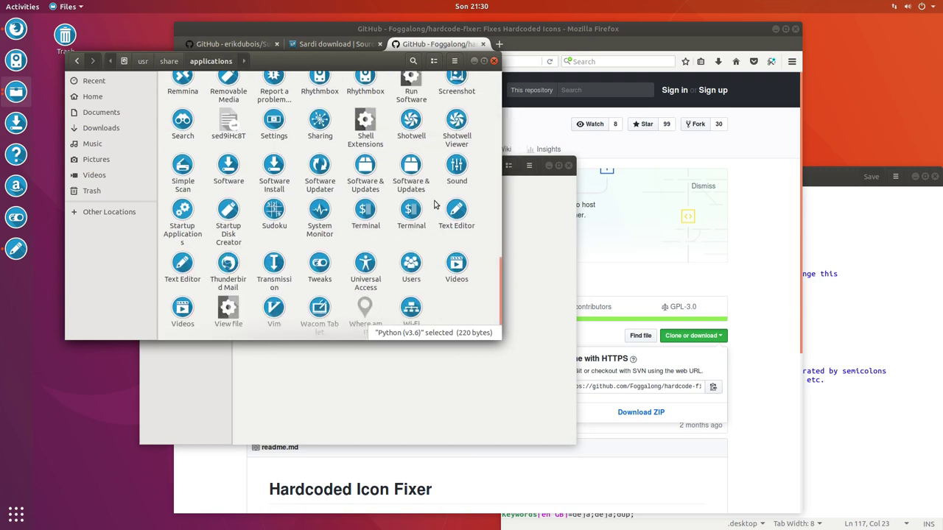
scroll(434, 204, "up", 10)
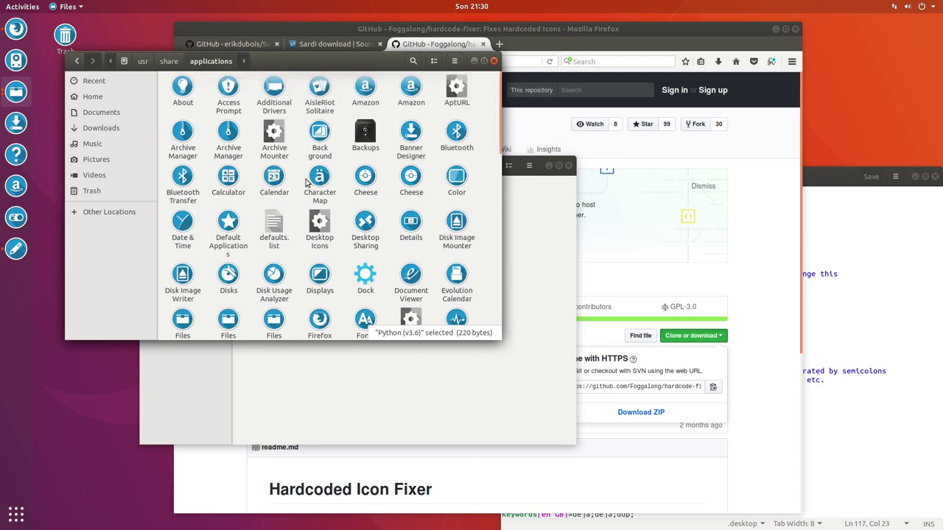
scroll(428, 203, "down", 3)
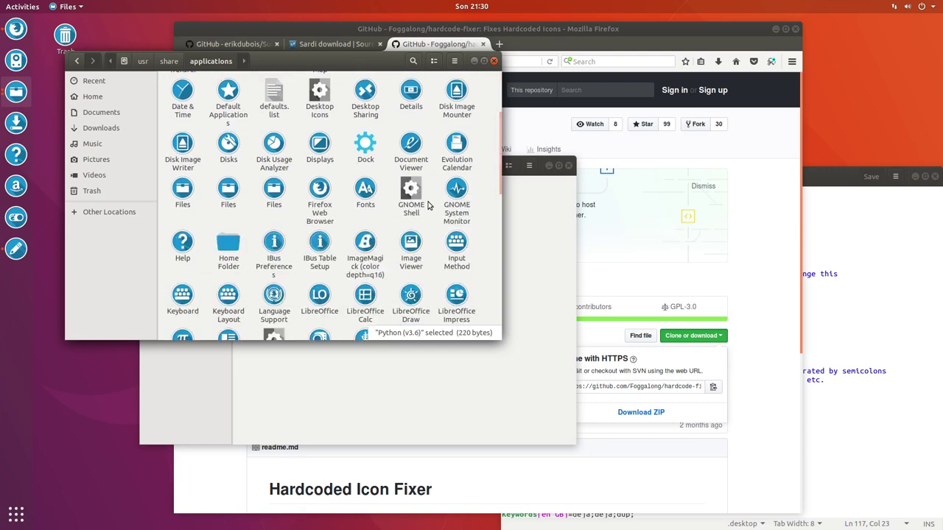
Open the Dock launcher file in Text Editor via Open With Other Application
left_click(362, 151)
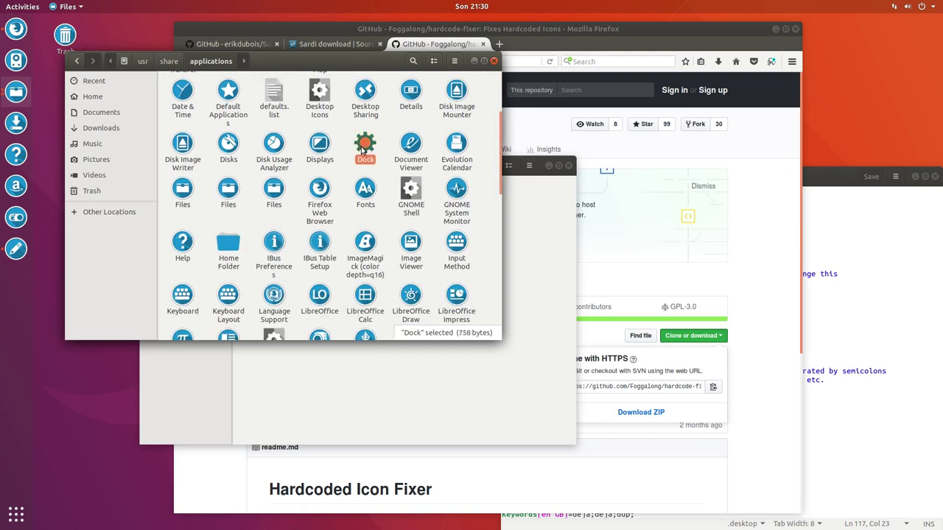
right_click(362, 151)
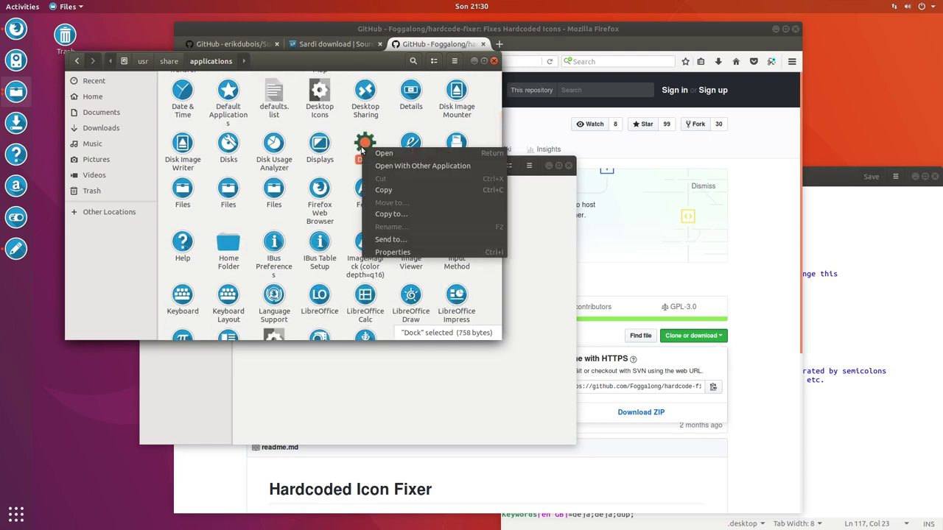
left_click(401, 168)
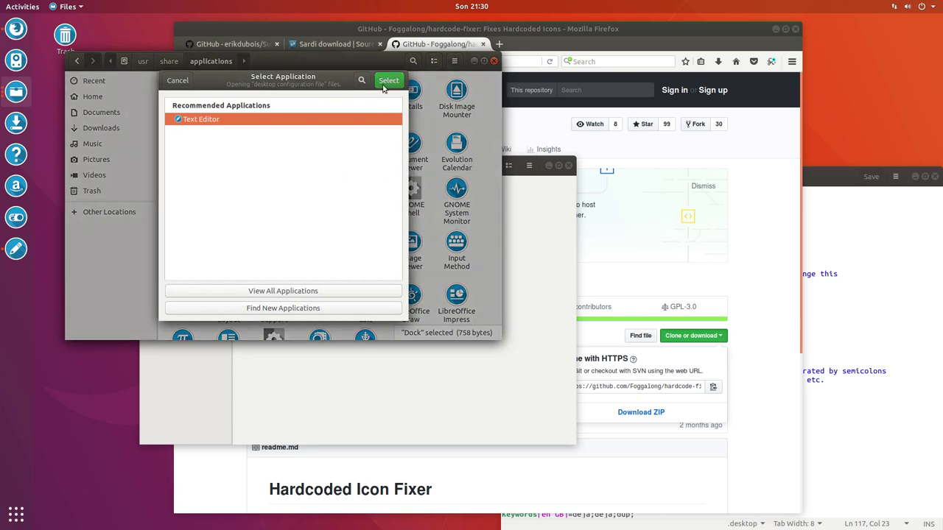
left_click(388, 81)
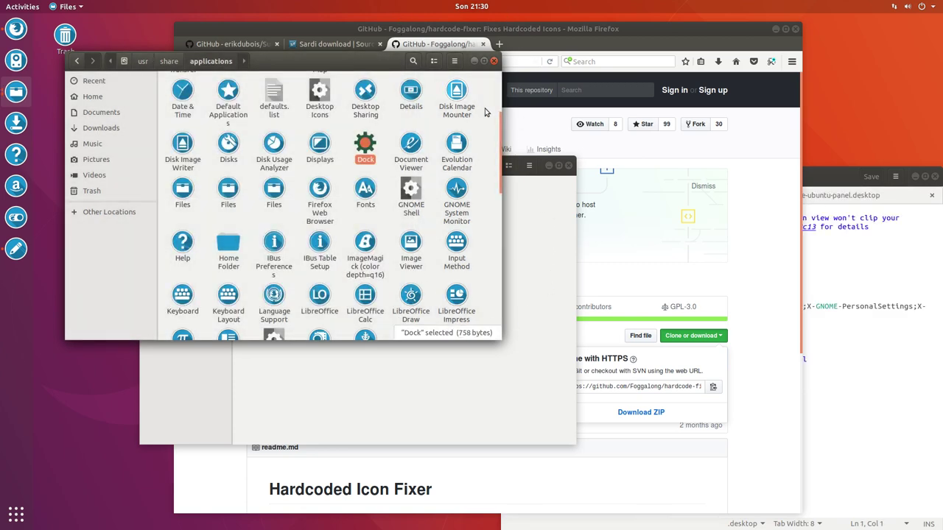
Select the Dock icon name preferences-ubuntu-panel, then return to the applications folder
left_click(547, 196)
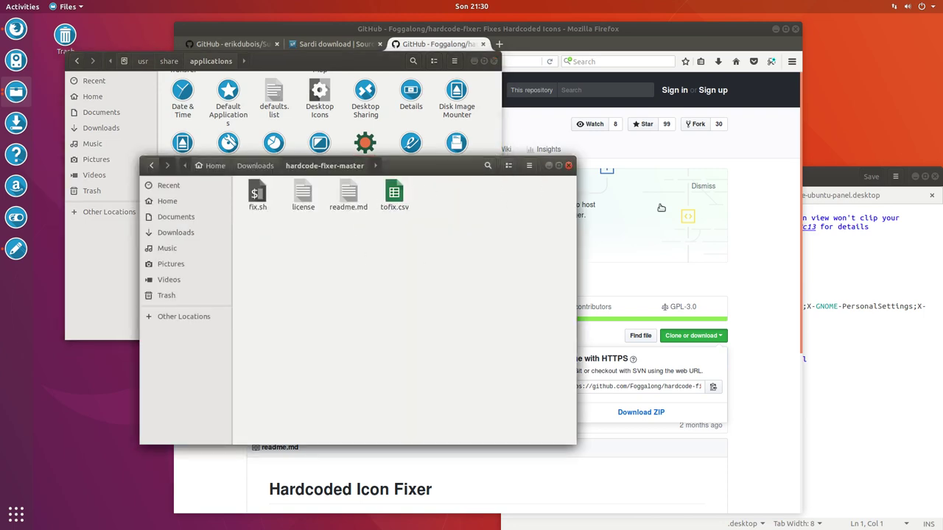
left_click(846, 252)
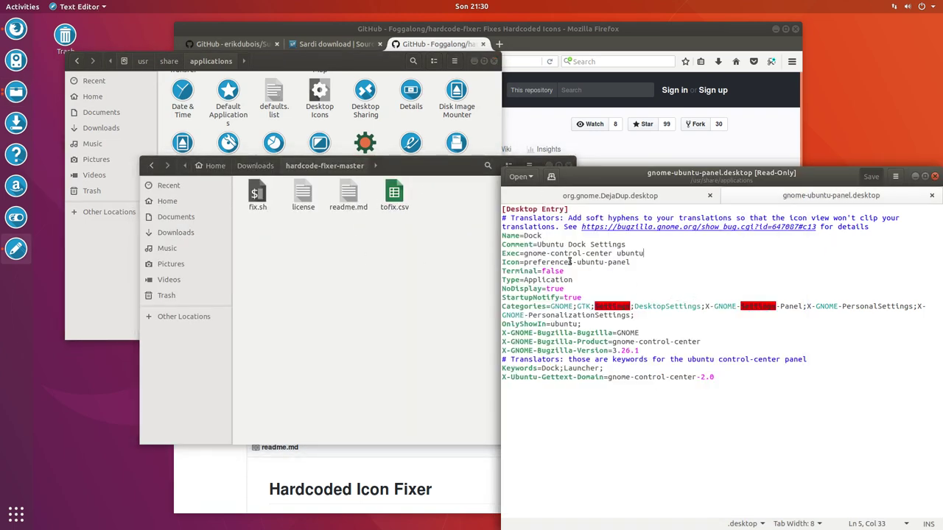
left_click_drag(523, 262, 631, 263)
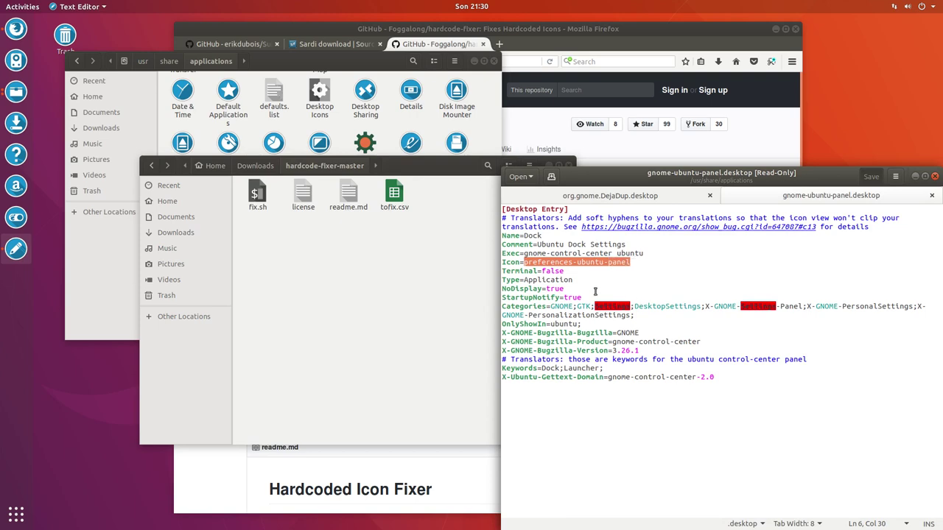
left_click(409, 291)
left_click(434, 140)
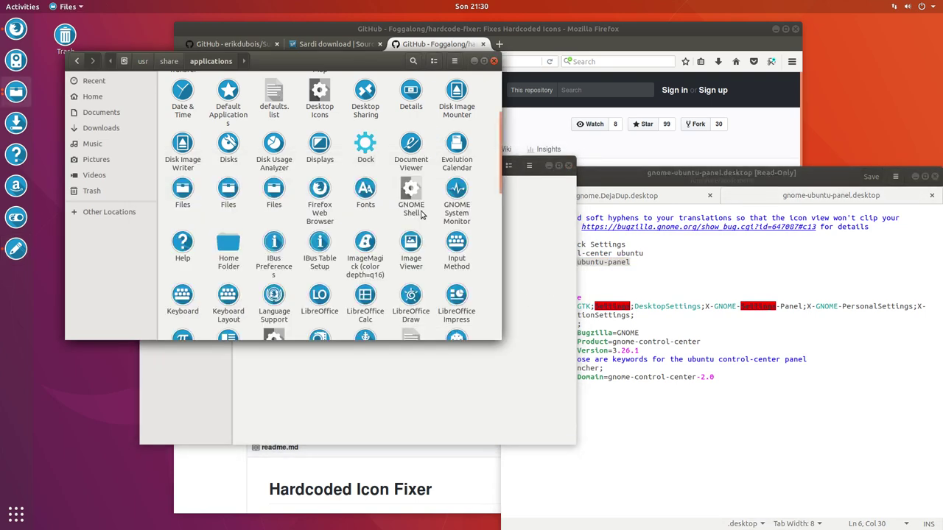
scroll(422, 214, "down", 7)
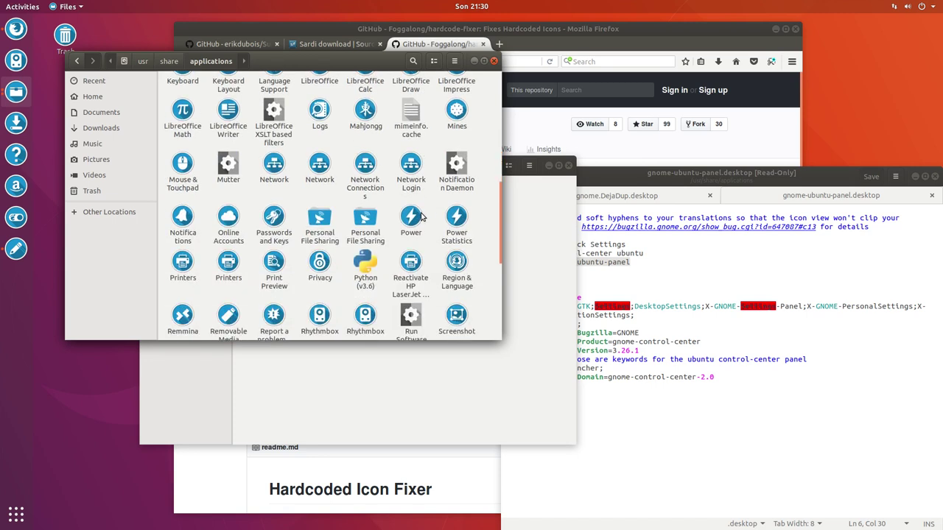
scroll(421, 215, "up", 5)
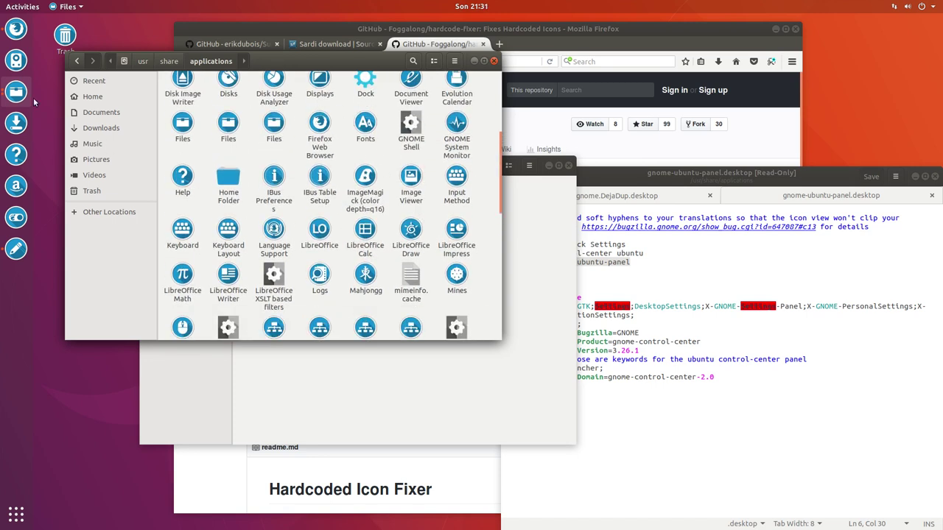
Browse both pages of the installed-applications grid to check the icons, then return to the open-windows overview
left_click(18, 515)
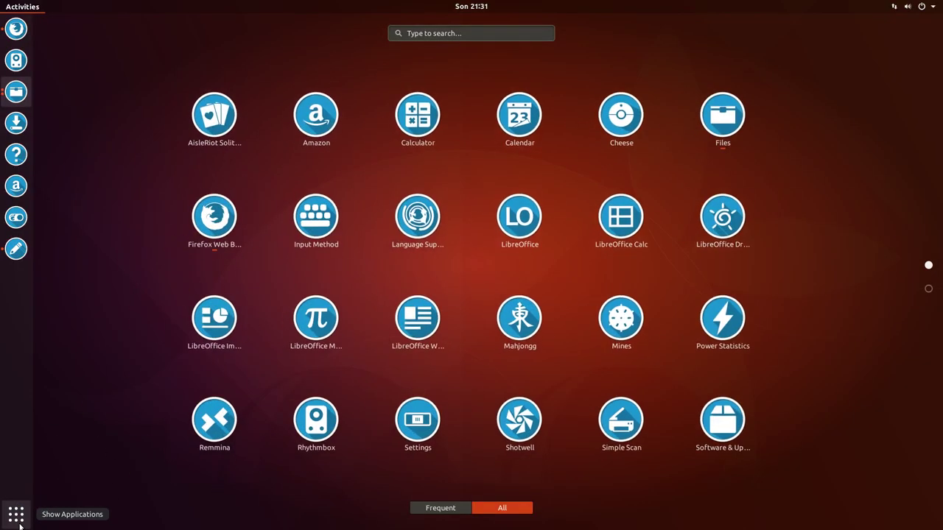
scroll(412, 317, "down", 1)
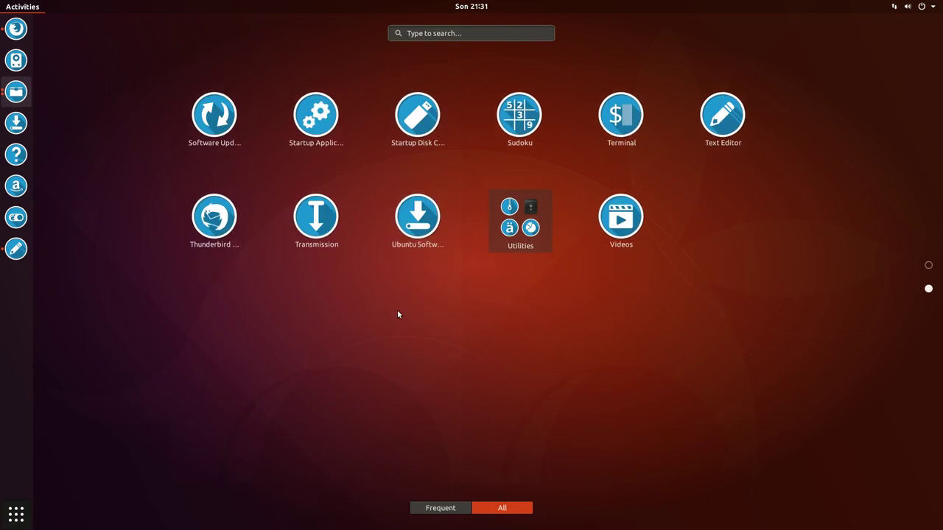
scroll(397, 313, "up", 1)
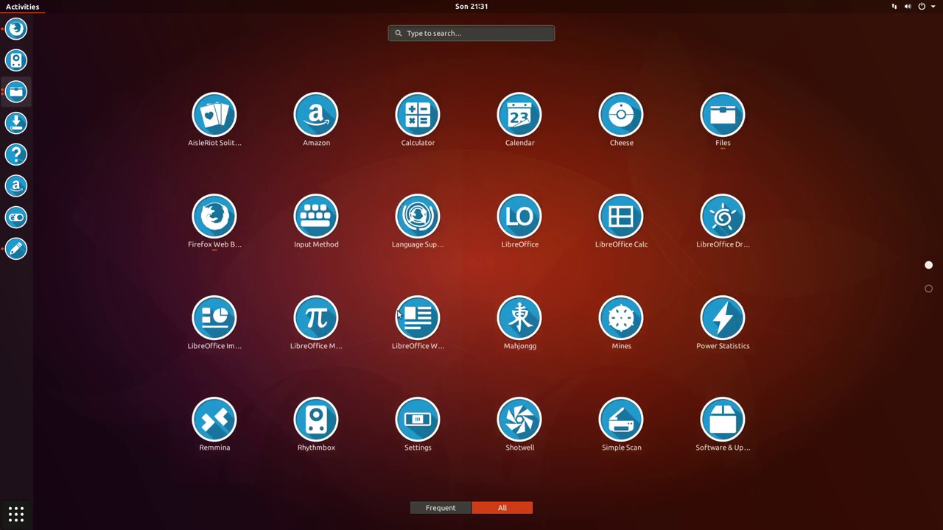
scroll(398, 315, "down", 1)
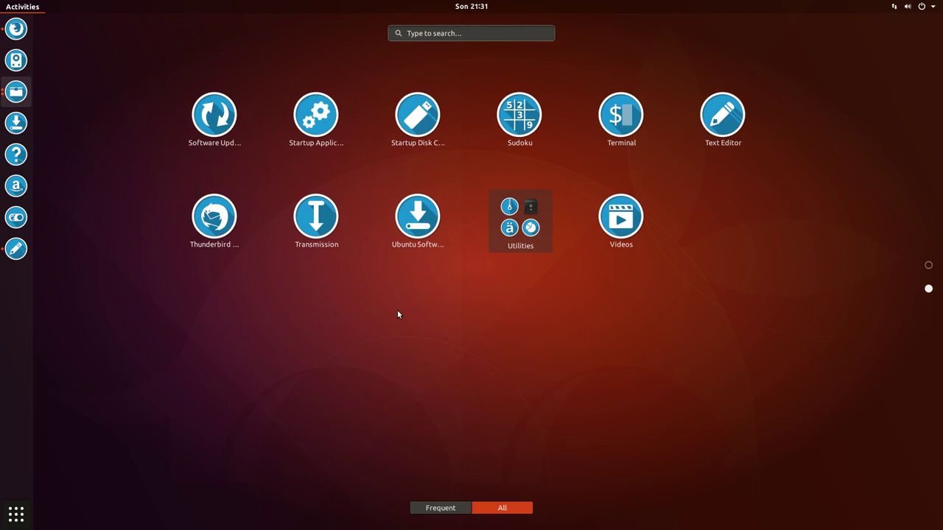
scroll(398, 315, "up", 1)
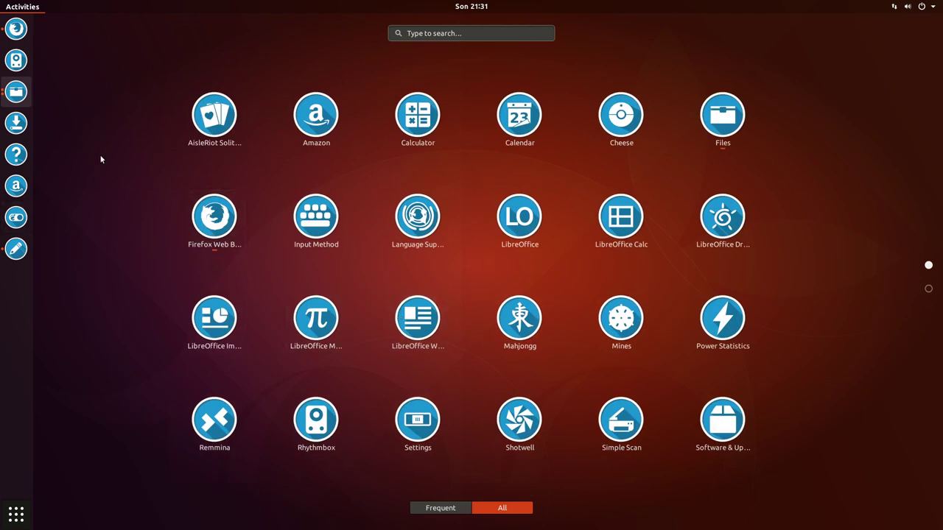
key("super+a")
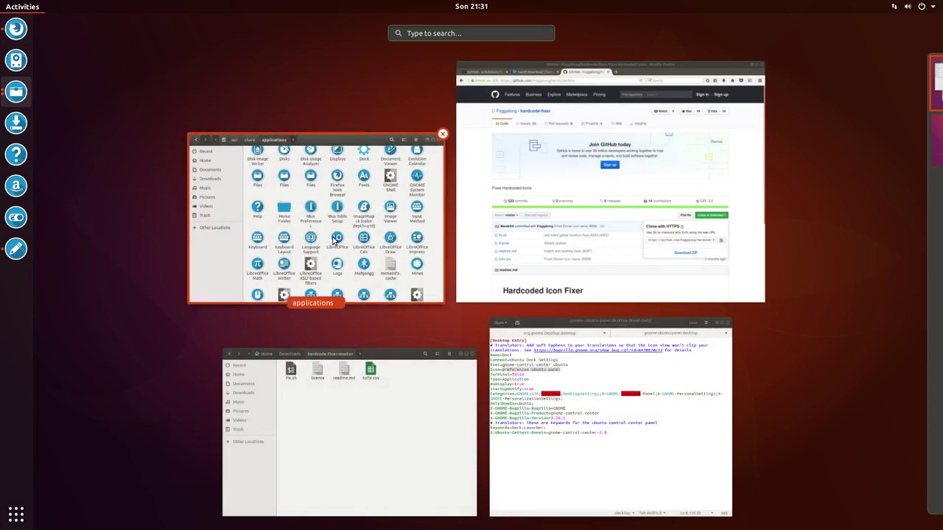
Compare the Icon lines in org.gnome.DejaDup.desktop and gnome-ubuntu-panel.desktop in Text Editor, then return to the applications folder in Files
left_click(619, 370)
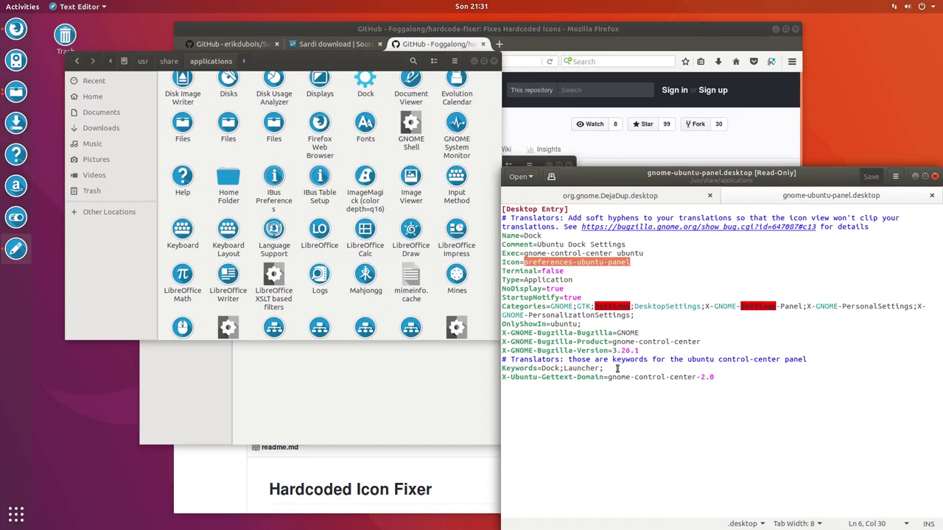
left_click(623, 198)
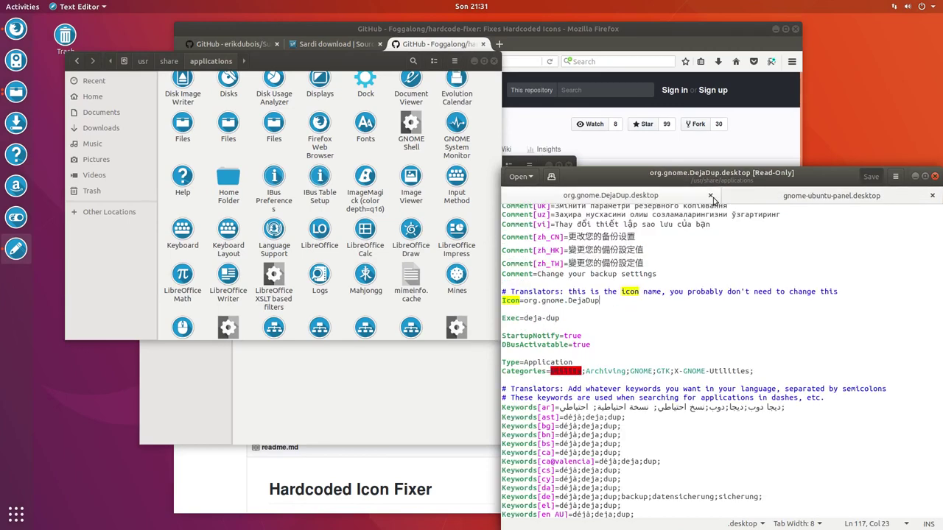
left_click(817, 197)
left_click(631, 199)
left_click(811, 198)
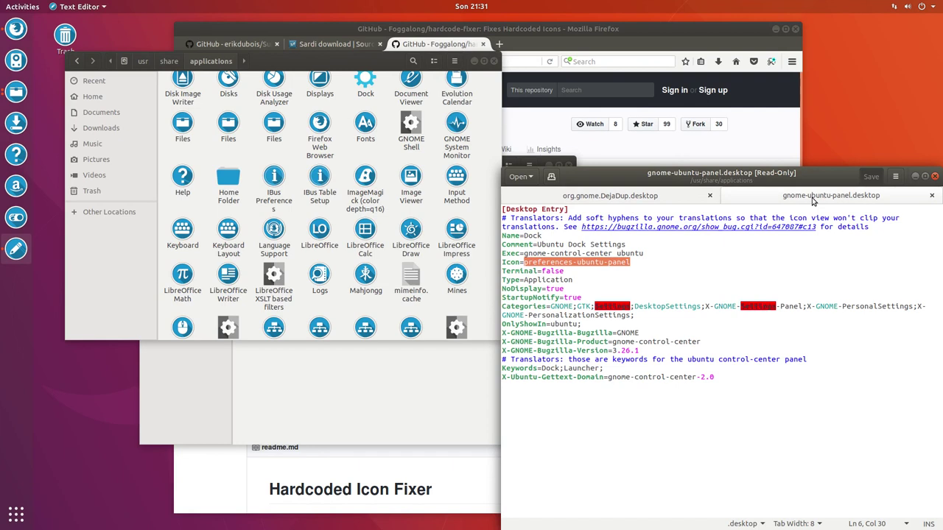
left_click(382, 310)
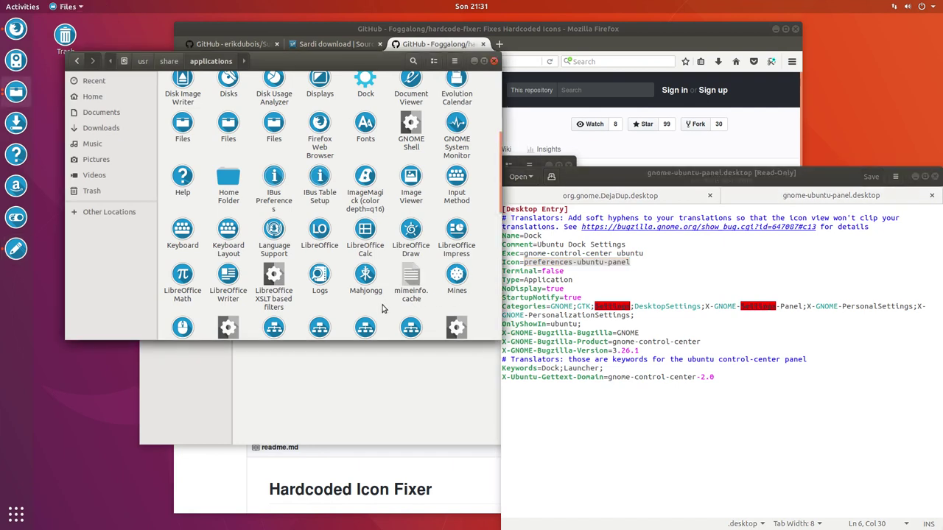